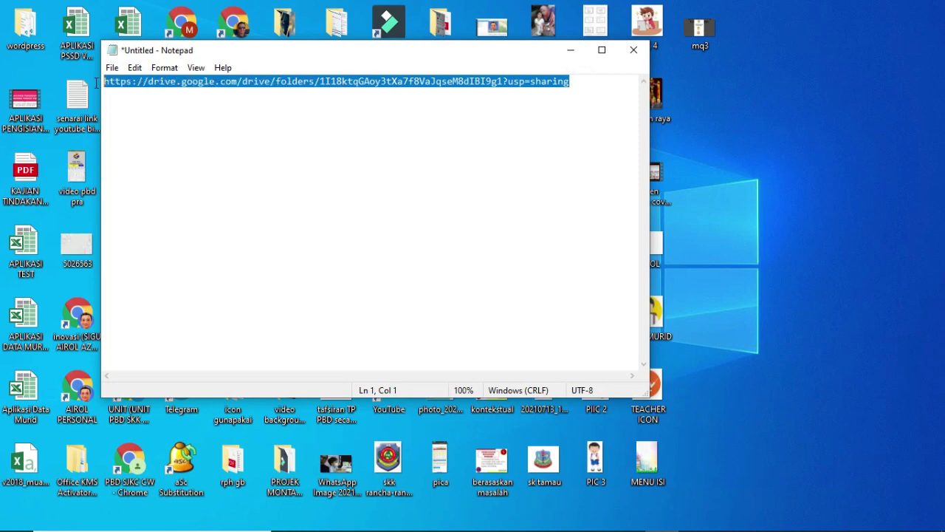
Switch to Chrome and look over the presentation, app project and template files in the Aplikasi borang transit PBD Drive folder
mouse_move(347, 529)
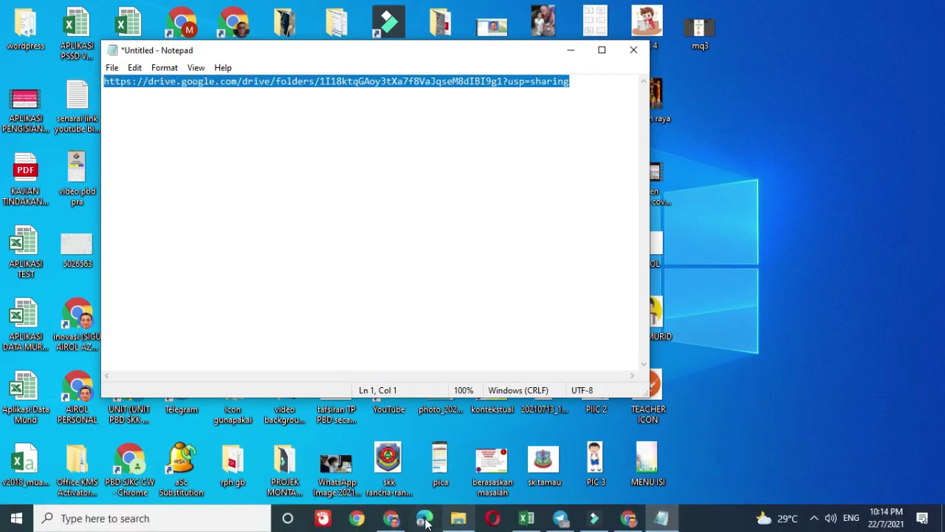
click(640, 520)
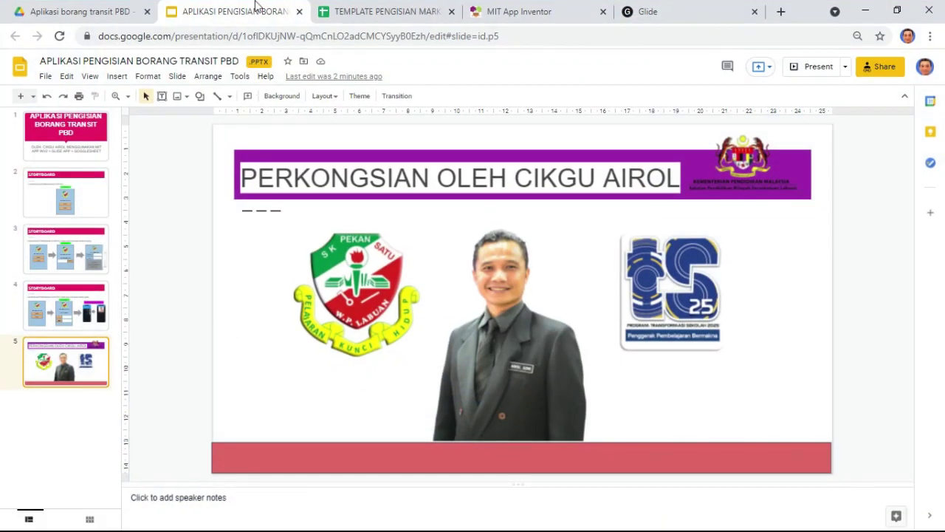
click(95, 16)
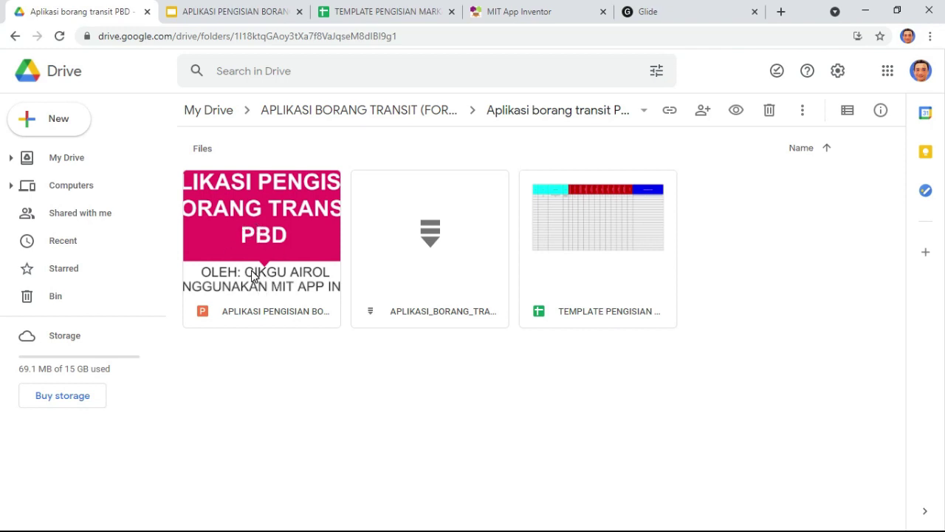
click(466, 314)
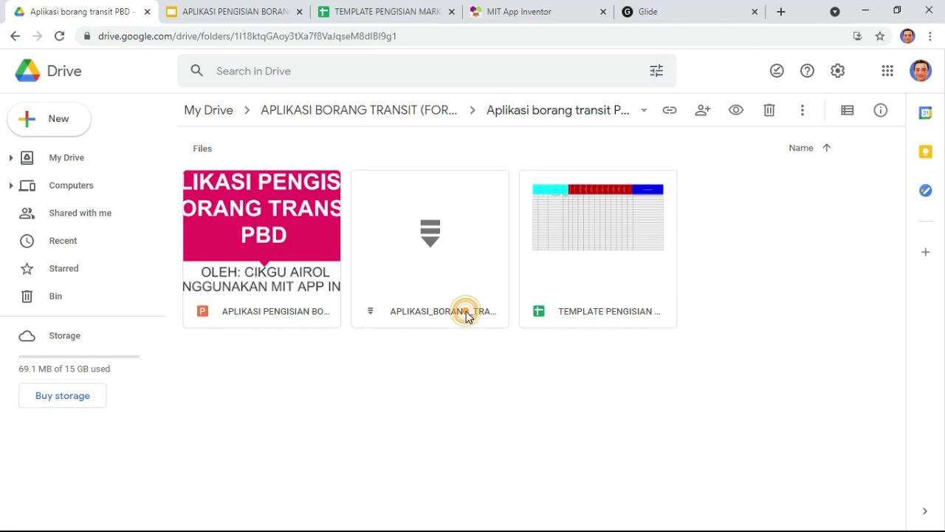
click(587, 311)
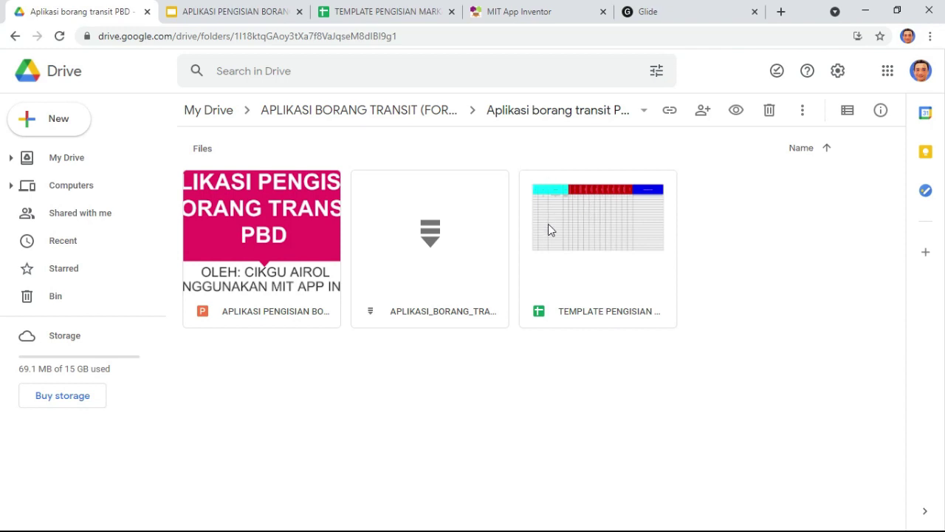
Go to the TEMPLATE PENGISIAN MARKAH PBD (TRANSIT) spreadsheet and set the first pupil's KELAS to TINGKATAN 5B
click(382, 12)
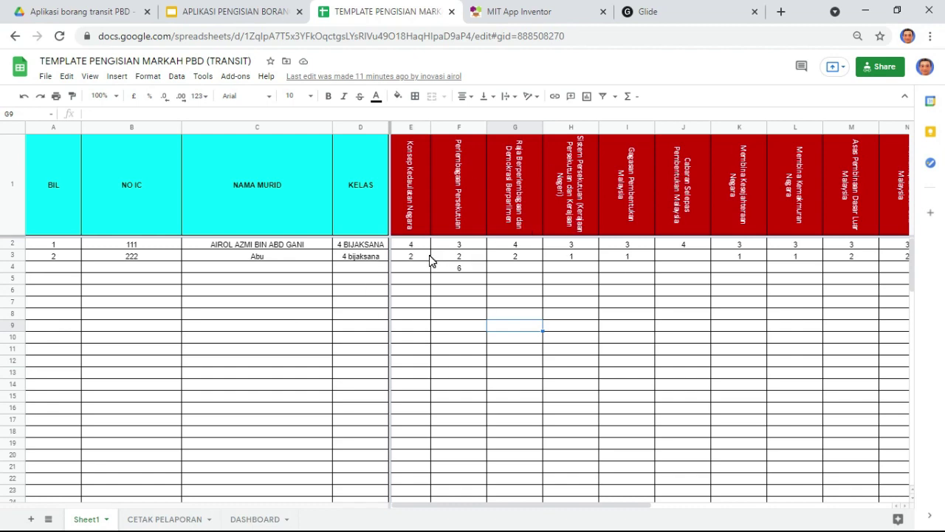
click(405, 207)
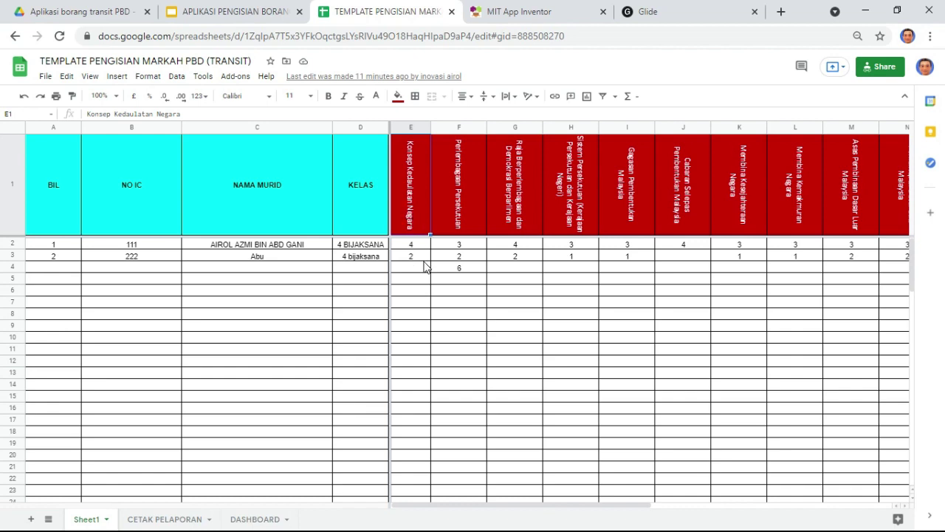
click(368, 247)
text(5)
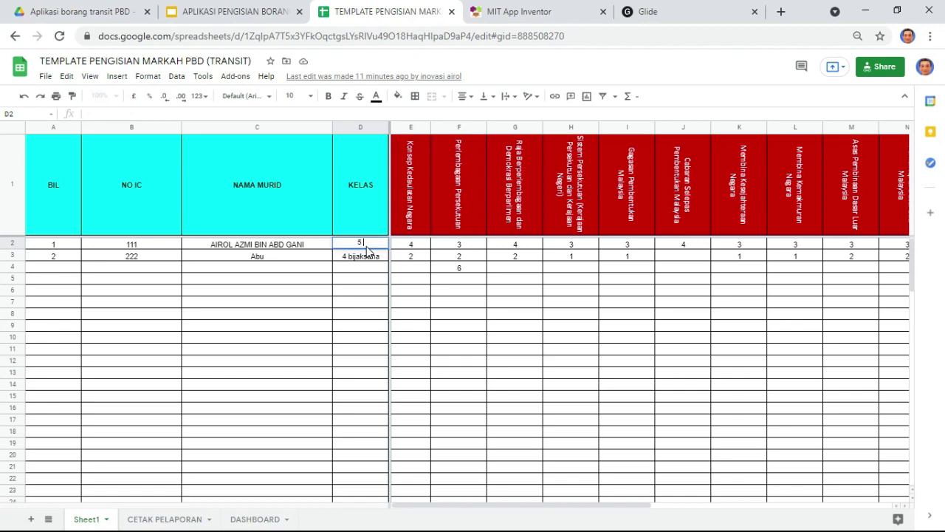
key(BackSpace)
text(TINGKATAN 5)
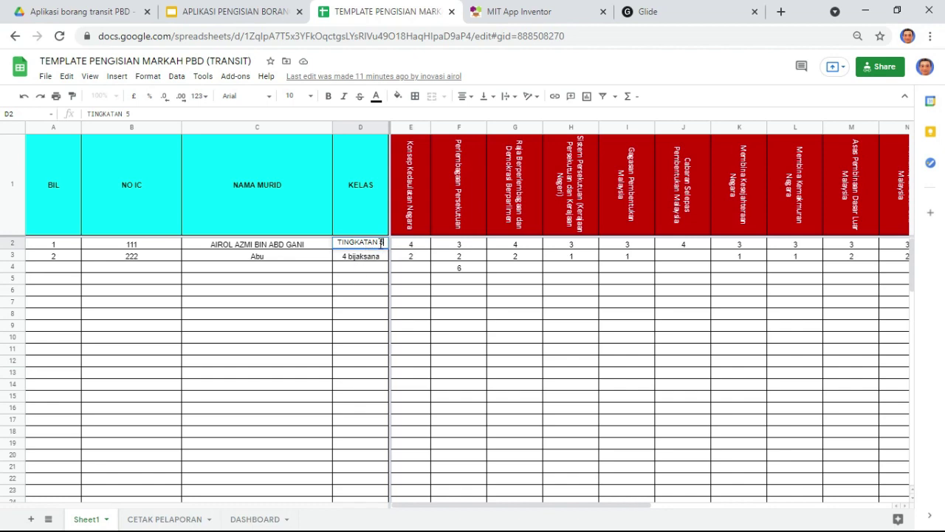
click(374, 266)
click(375, 245)
click(167, 112)
text(B)
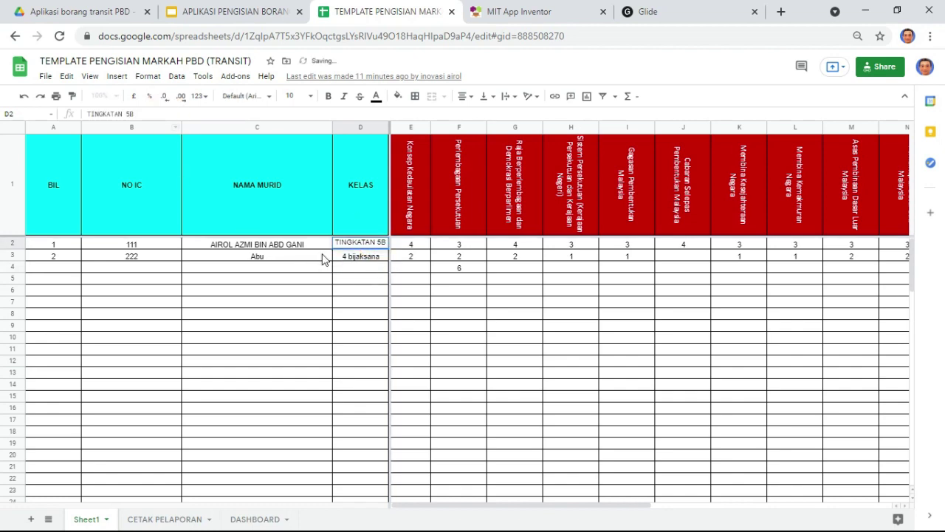
click(345, 258)
Copy the first pupil's class, TINGKATAN 5B, into the KELAS cell of the second pupil
click(359, 246)
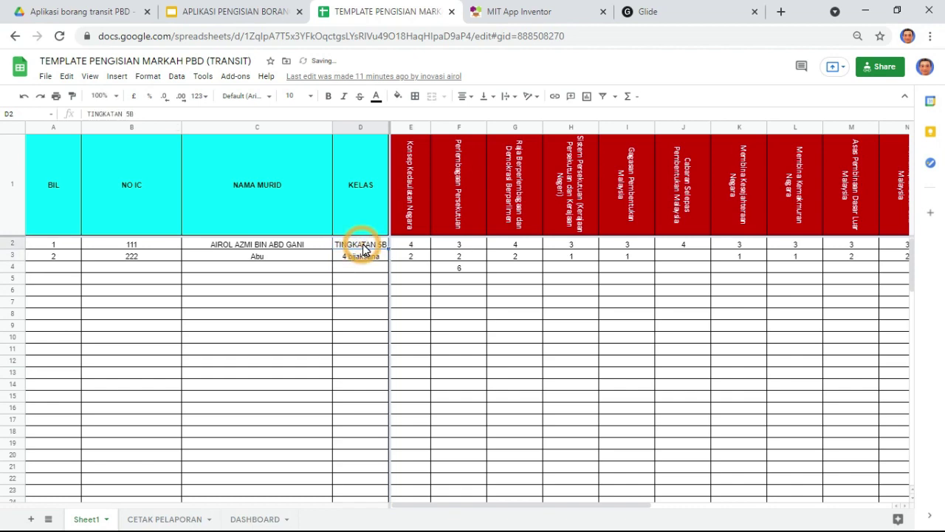
click(360, 257)
text(TINGKATAN 5B)
click(363, 312)
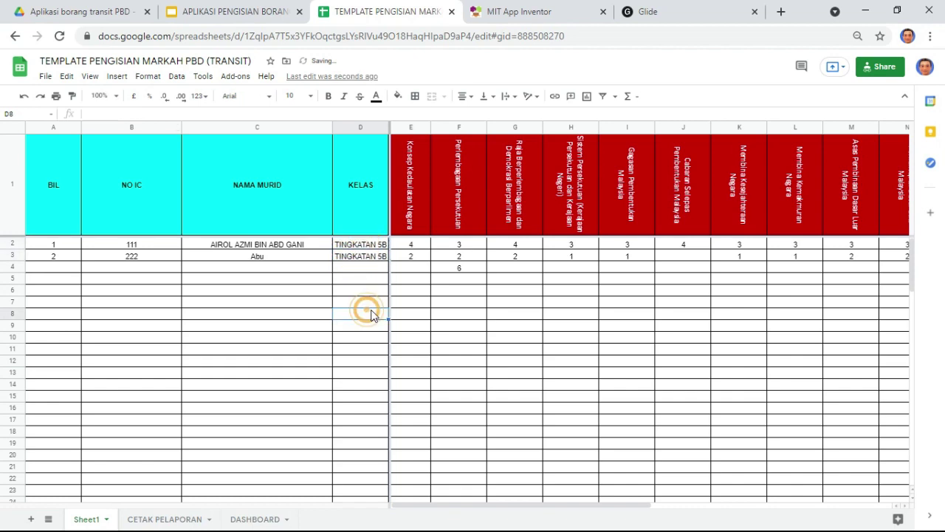
Review the red topic headings on Sheet1, from Konsep Kedaulatan Negara through Sistem Persekutuan and on to Kajian Kes
click(421, 244)
click(421, 193)
click(465, 195)
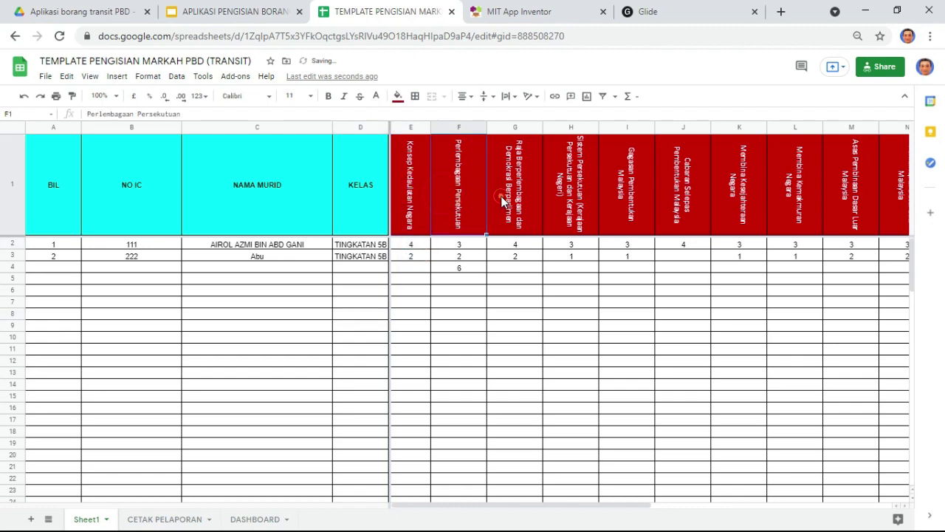
click(517, 196)
click(568, 204)
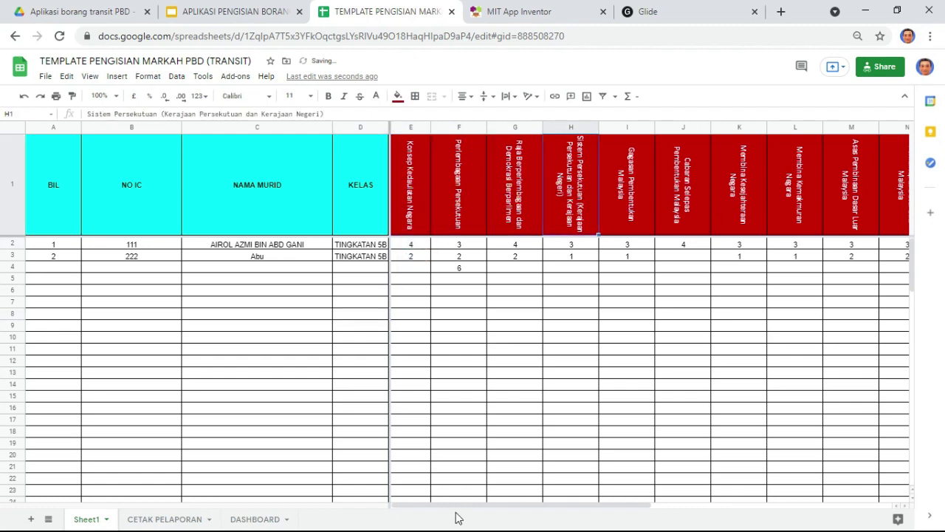
drag(460, 508, 588, 504)
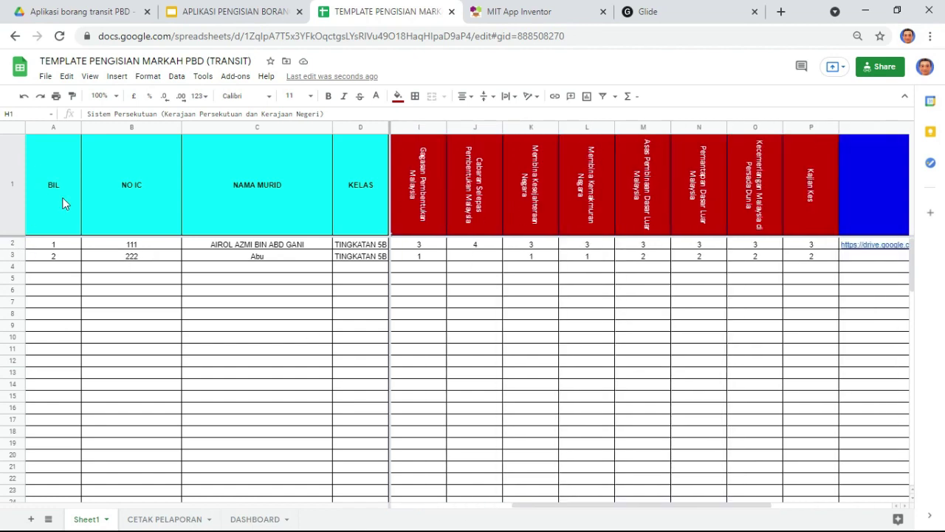
Review the BIL, NO IC and NAMA MURID entries and the pupils' marks under the topic columns
drag(56, 247, 59, 362)
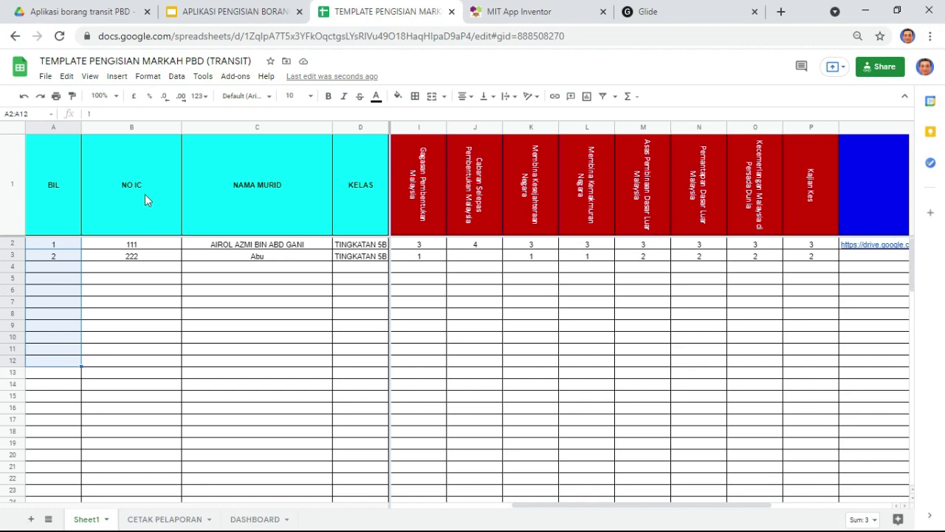
click(144, 246)
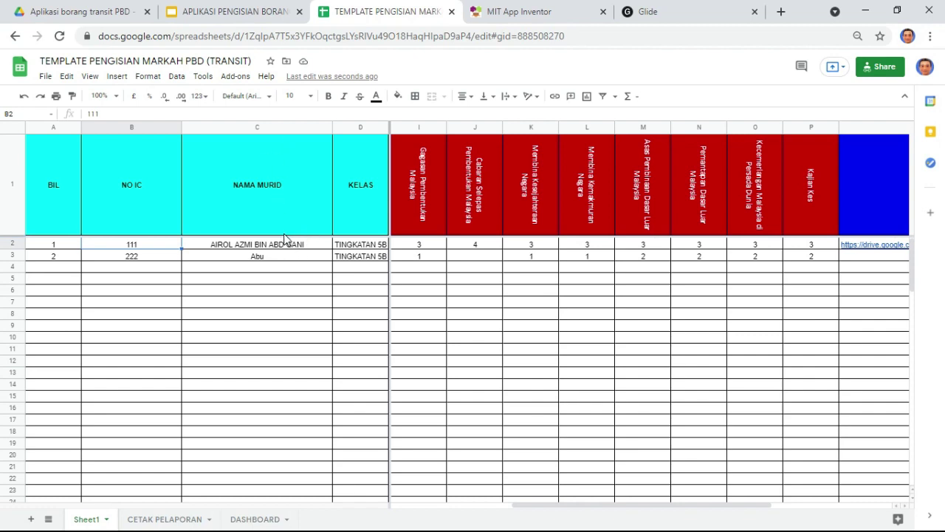
drag(281, 244, 281, 330)
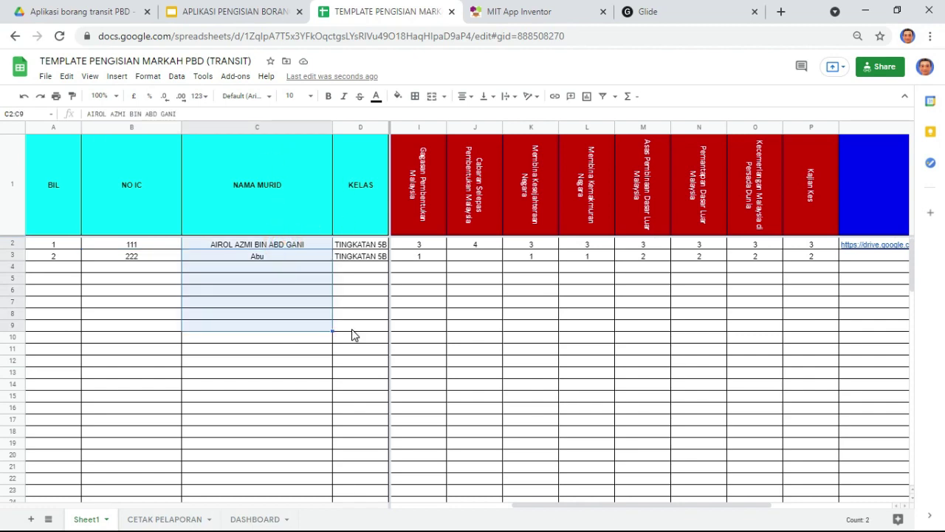
drag(433, 248, 789, 267)
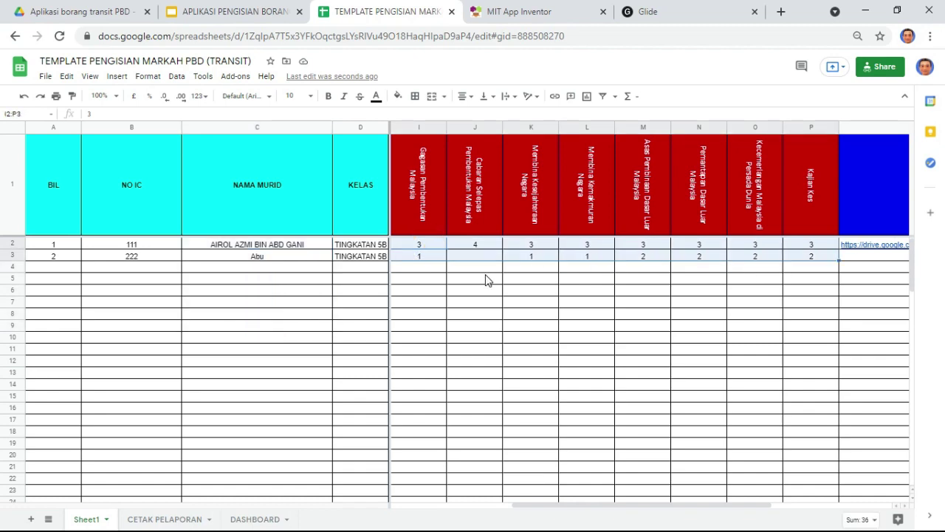
Preview the image linked for the first pupil in the GAMBAR MURID (PILIHAN) column
drag(613, 505, 706, 510)
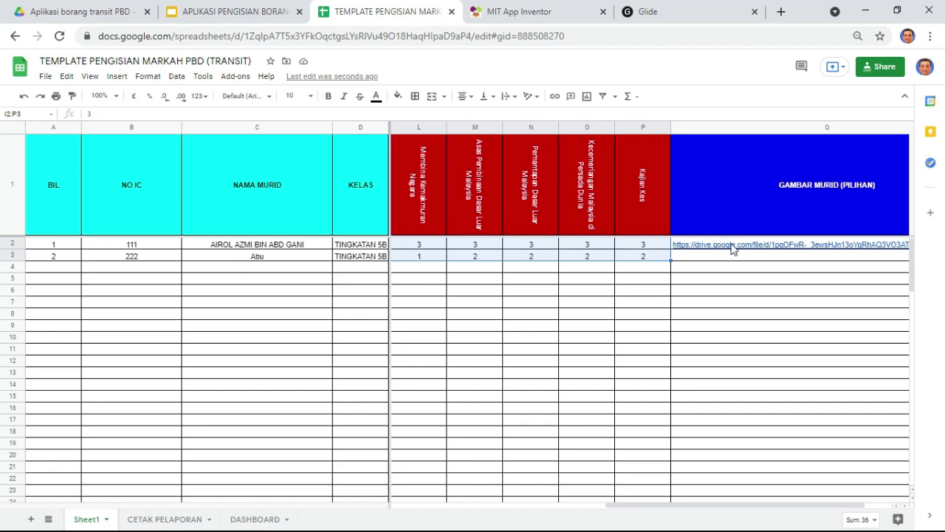
mouse_move(725, 248)
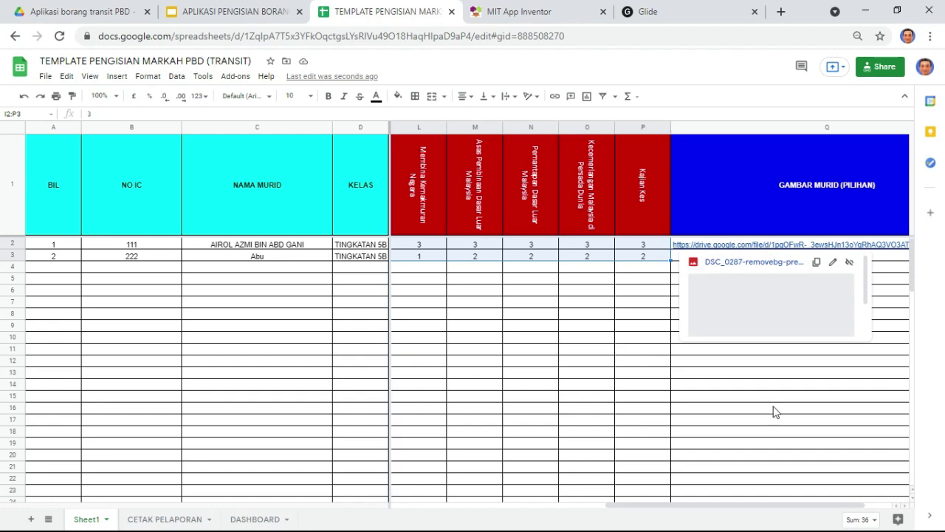
click(781, 265)
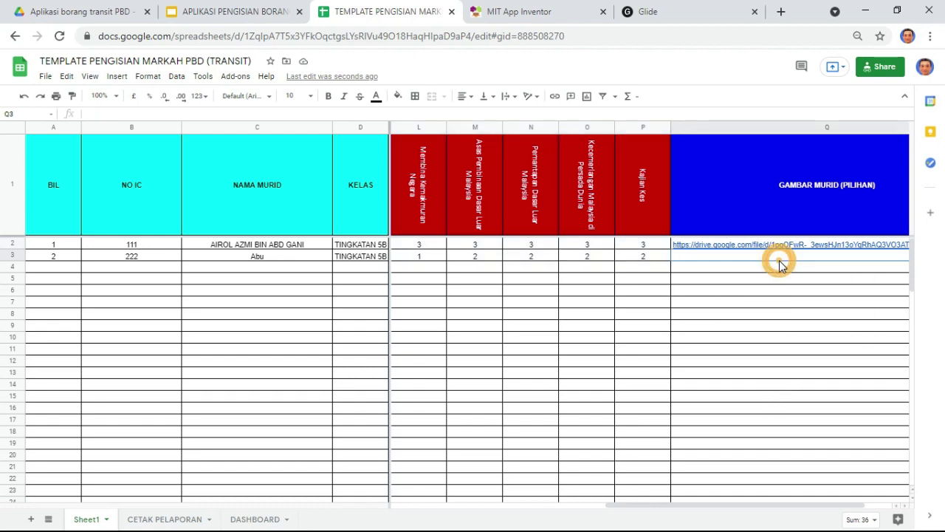
mouse_move(779, 248)
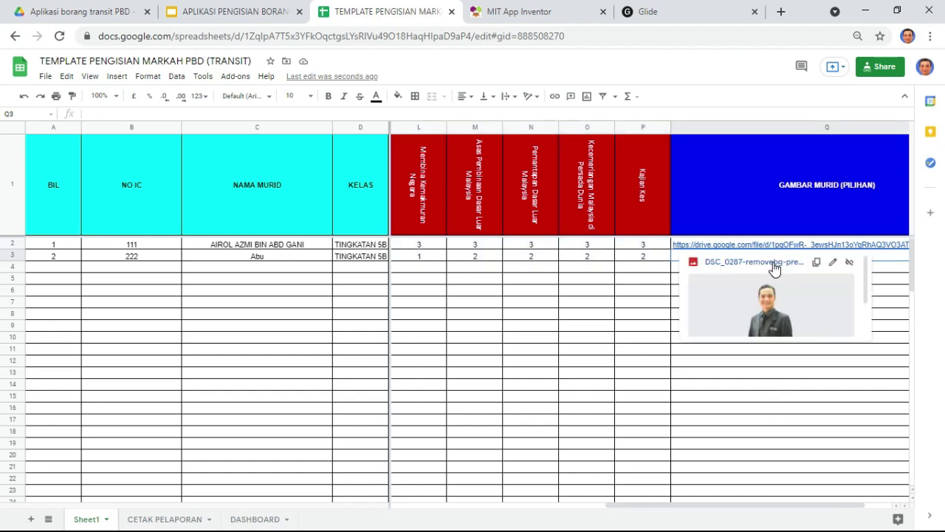
click(806, 419)
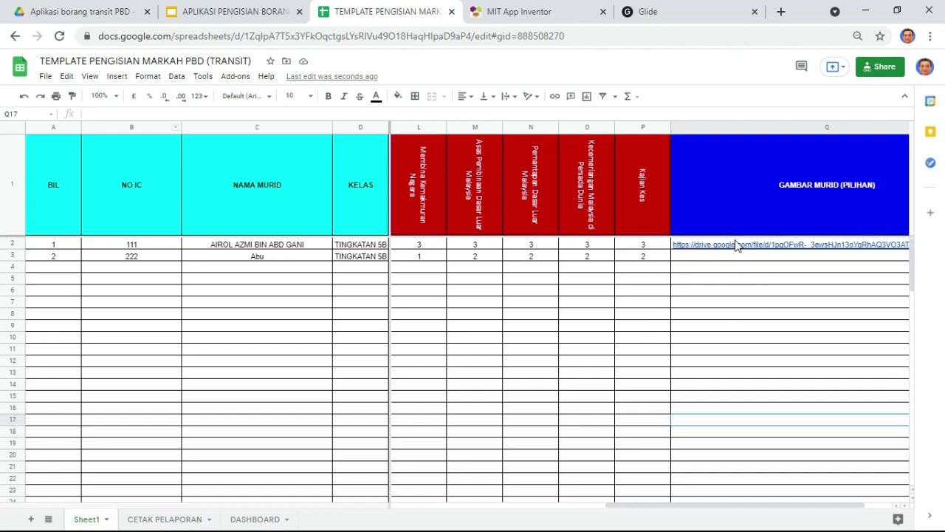
mouse_move(743, 255)
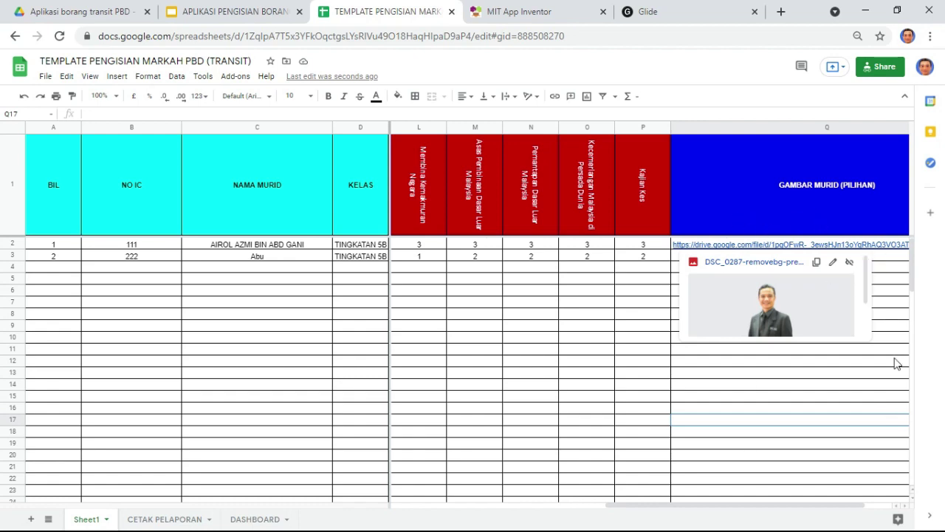
click(466, 353)
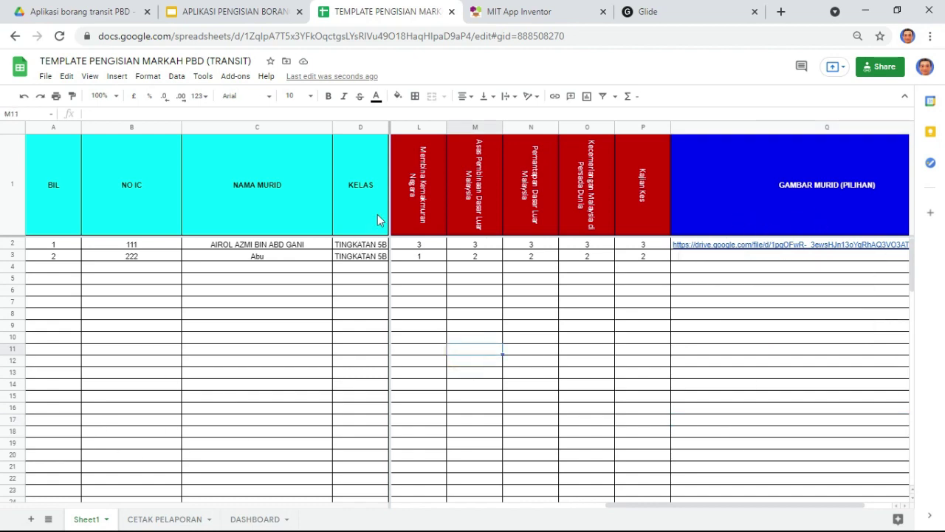
Go through the topic headings from Membina Kemakmuran Negara to Kajian Kes one by one
click(412, 188)
click(488, 190)
click(538, 189)
click(593, 192)
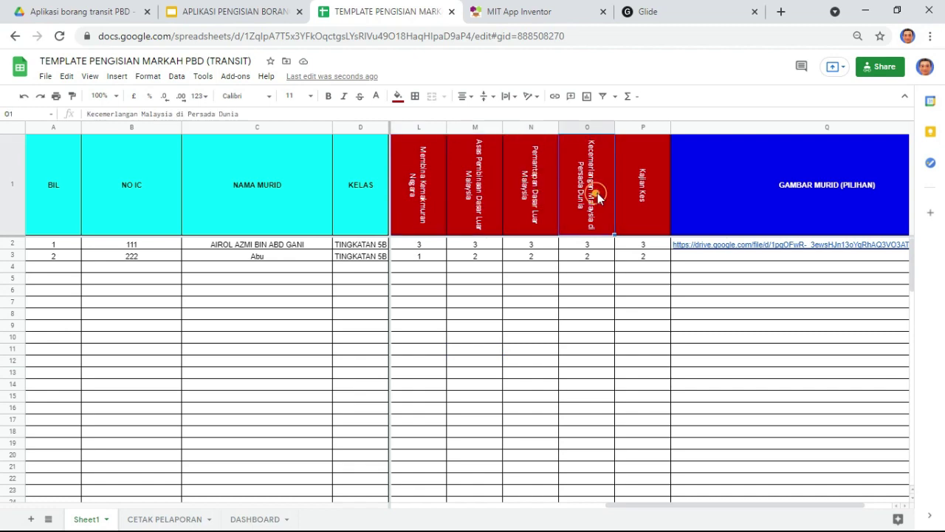
click(637, 197)
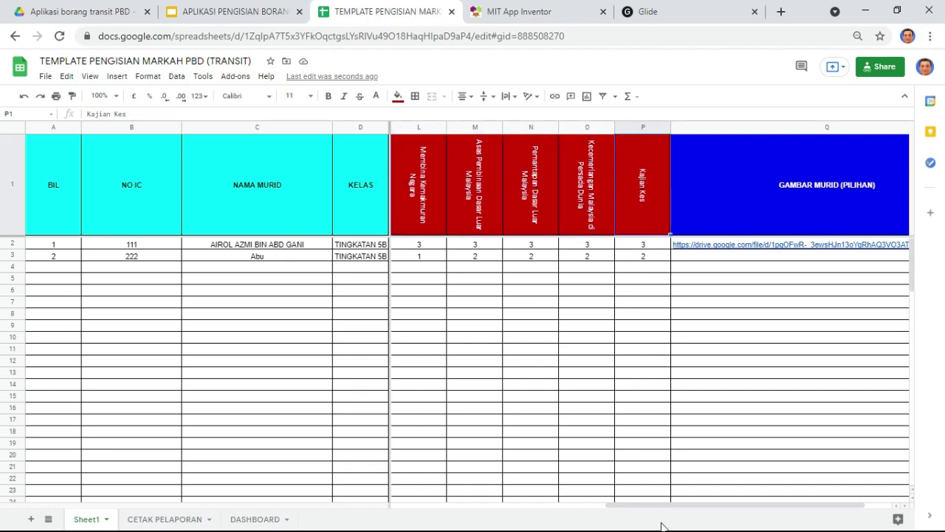
Show the column options for the Kajian Kes column and dismiss them without choosing one
drag(660, 507, 327, 520)
scroll(711, 522, right, 8)
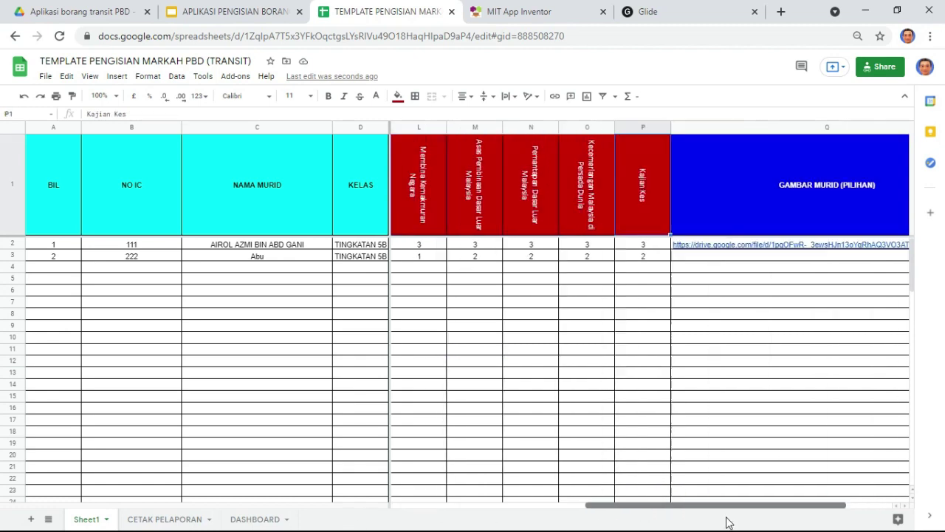
scroll(665, 295, left, 2)
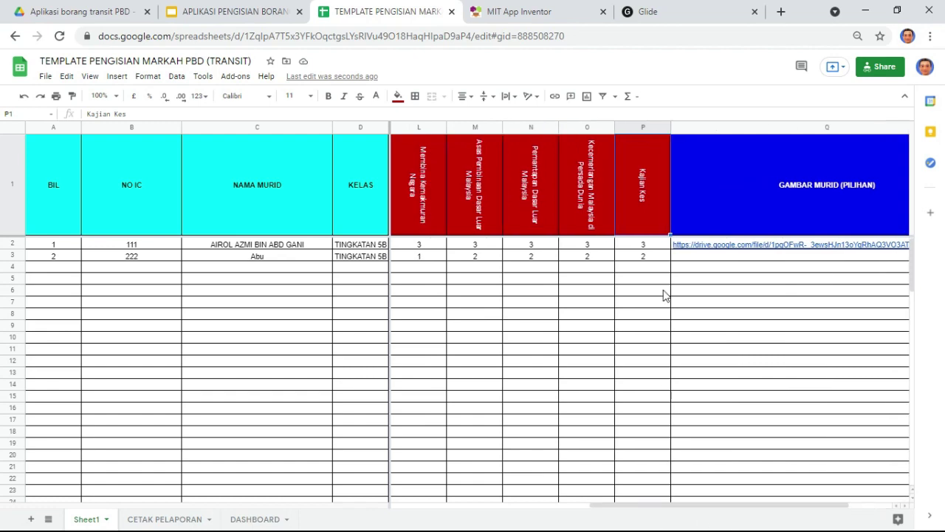
click(637, 125)
right_click(635, 126)
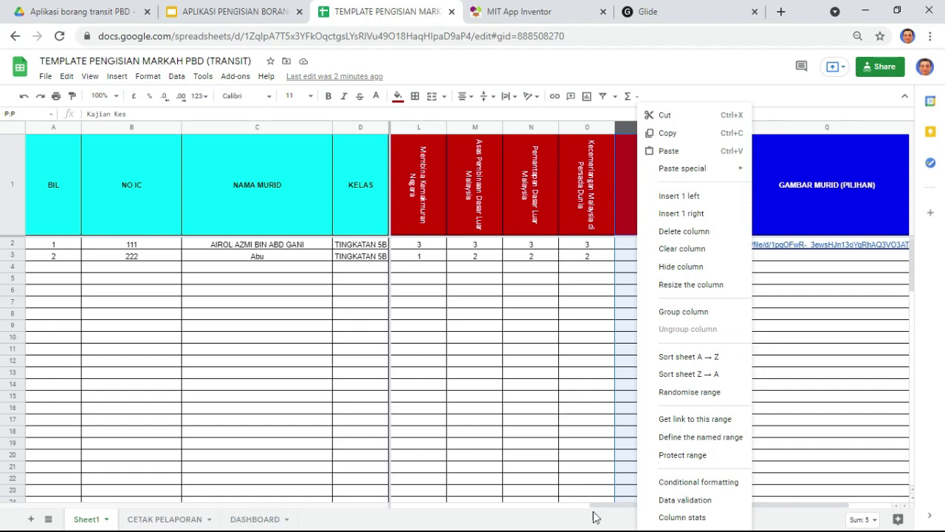
click(478, 387)
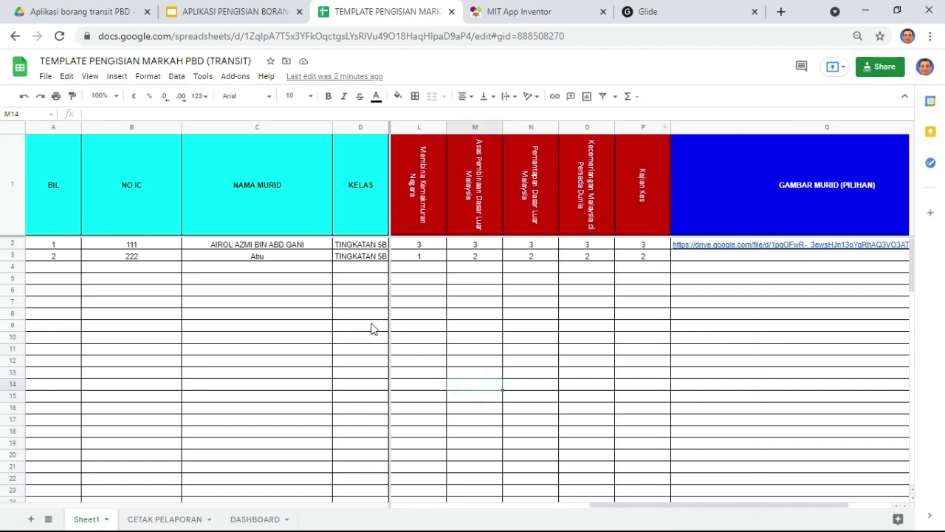
Open the CETAK PELAPORAN sheet and inspect the formula behind the first UNIT / TOPIK entry without changing it
click(169, 519)
click(220, 334)
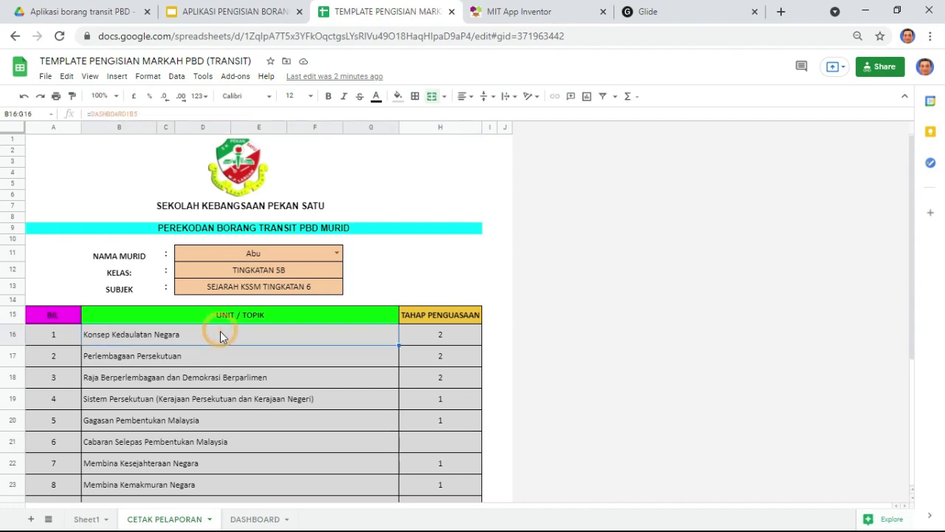
triple_click(96, 114)
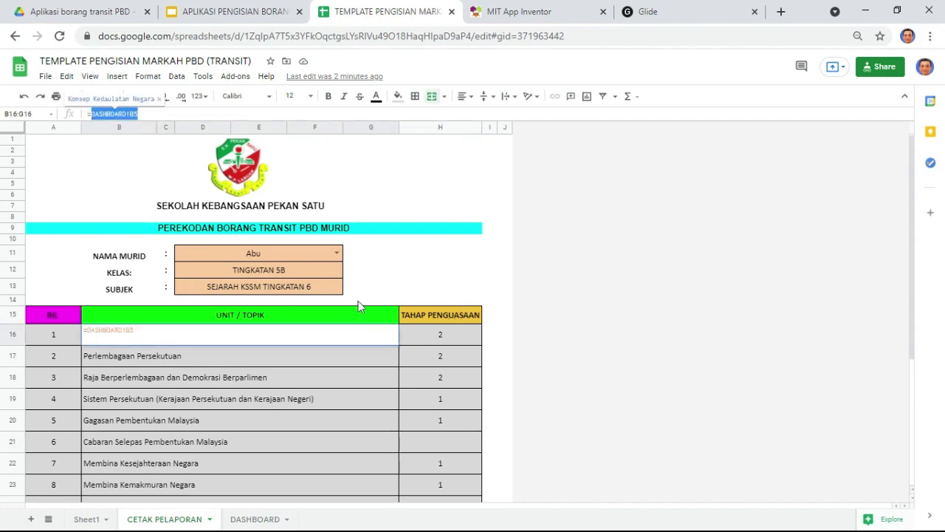
key(Escape)
Set NAMA MURID on the CETAK PELAPORAN report to the first pupil and look through the report down to the signatures
double_click(334, 253)
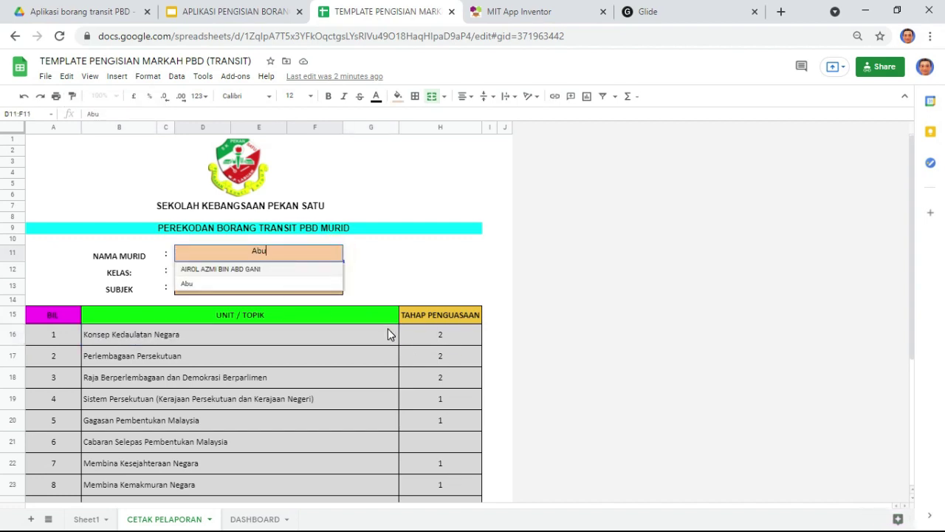
click(262, 271)
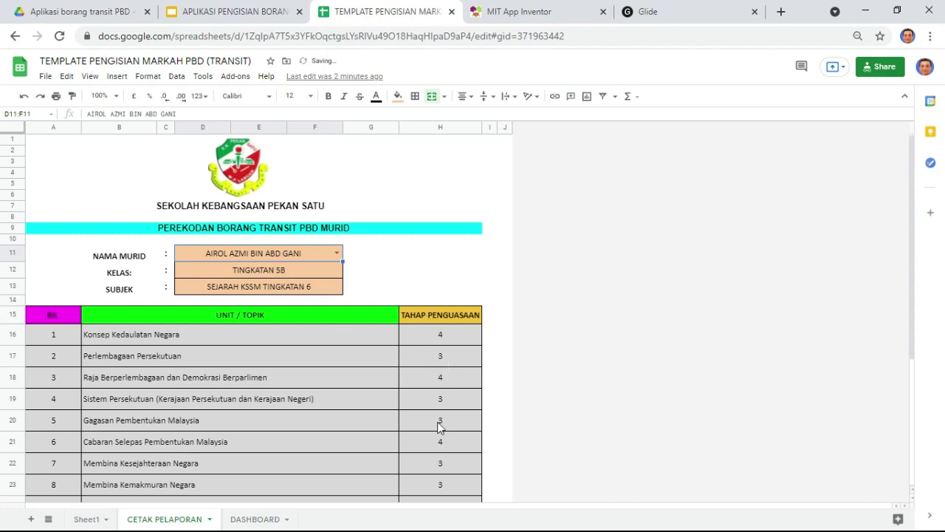
scroll(449, 406, down, 5)
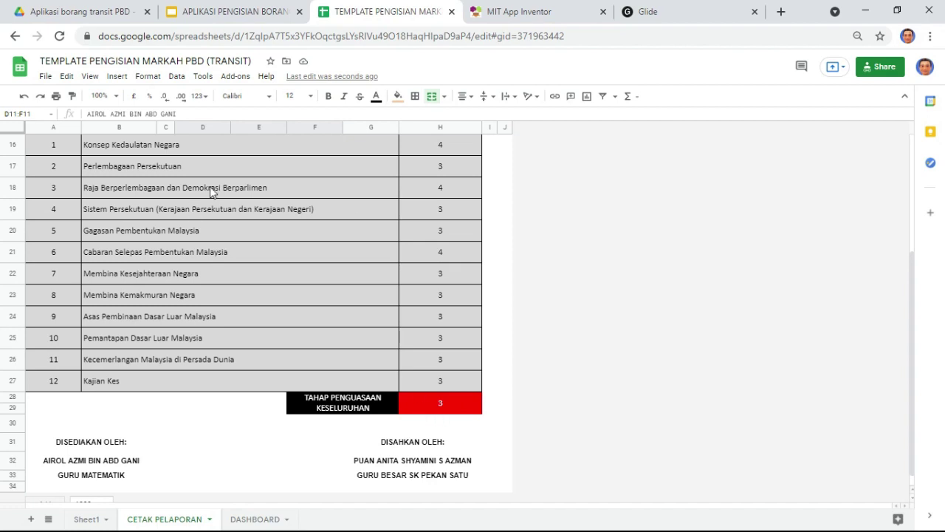
Open the DASHBOARD sheet and inspect the formulas behind the first topic's name and its TP 1 and TP 2 counts
click(249, 518)
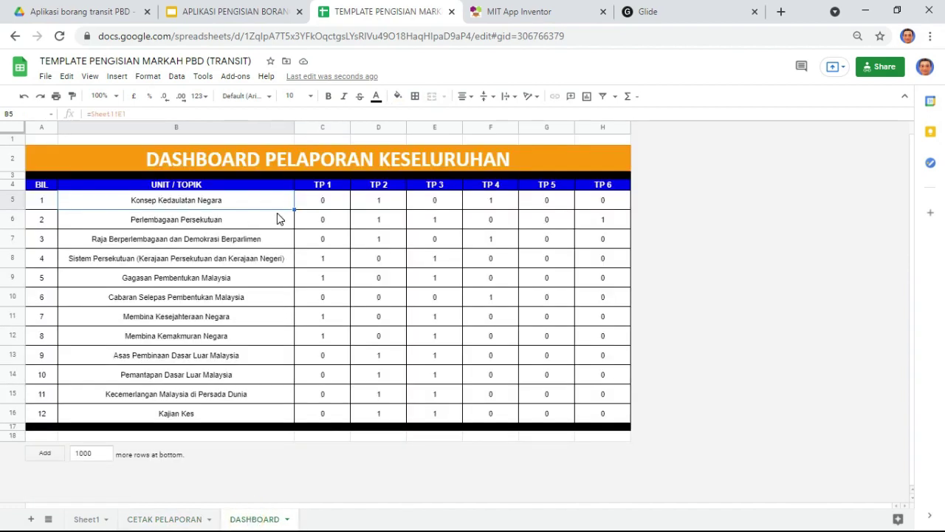
click(322, 206)
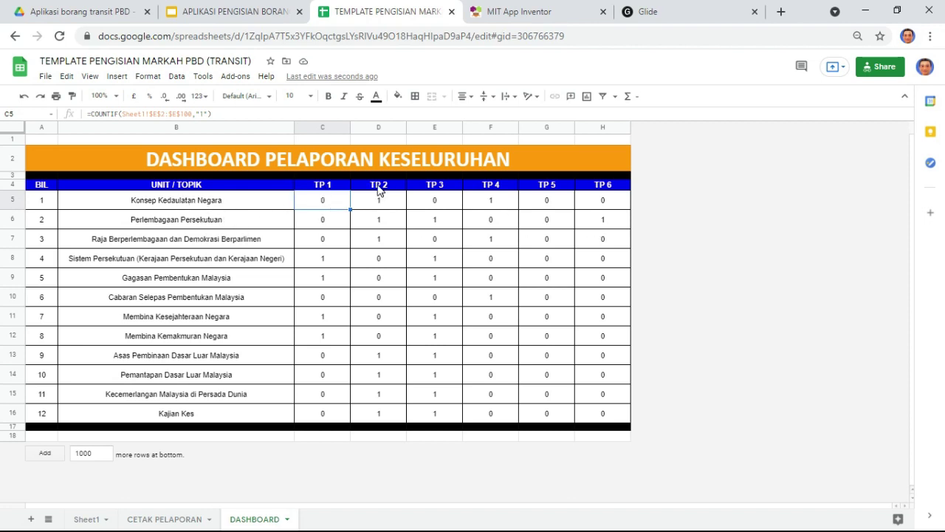
click(386, 205)
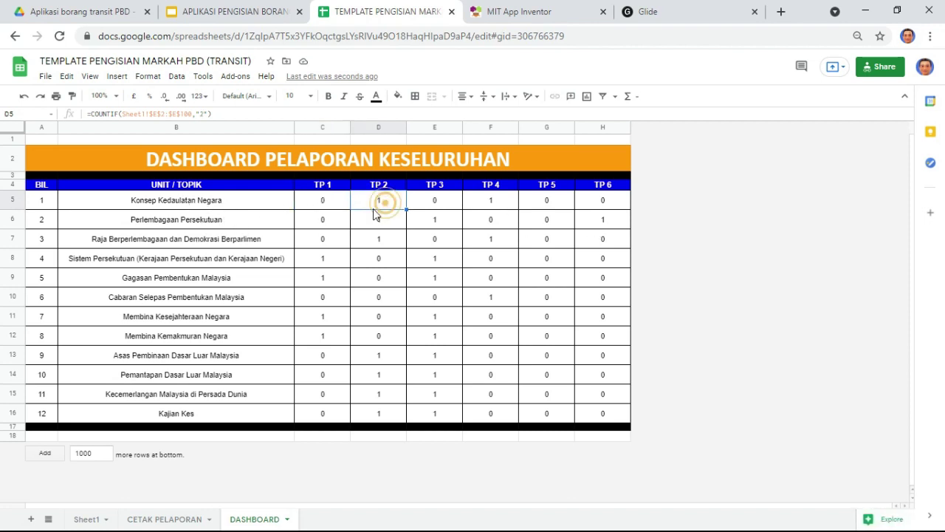
click(223, 203)
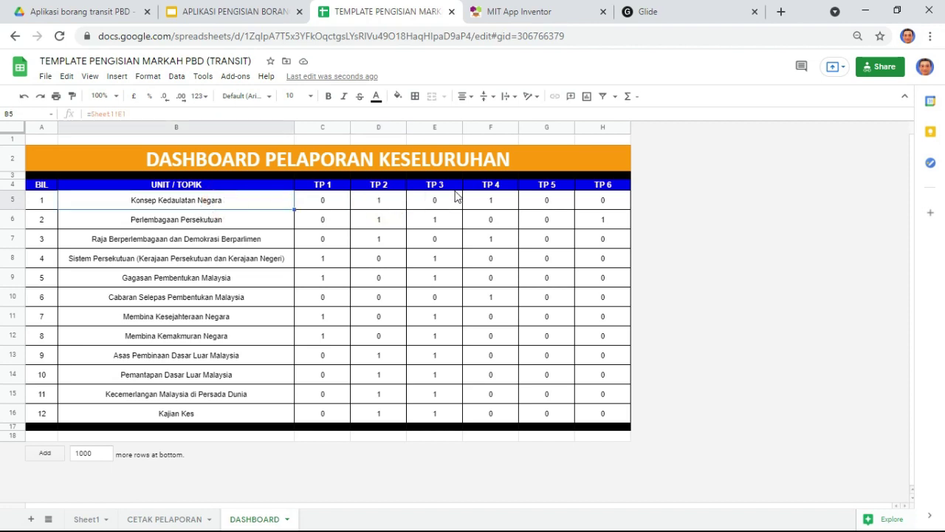
In row 4 of Sheet1, enter 6 under Konsep Kedaulatan Negara and add a third pupil's name under NAMA MURID
click(86, 519)
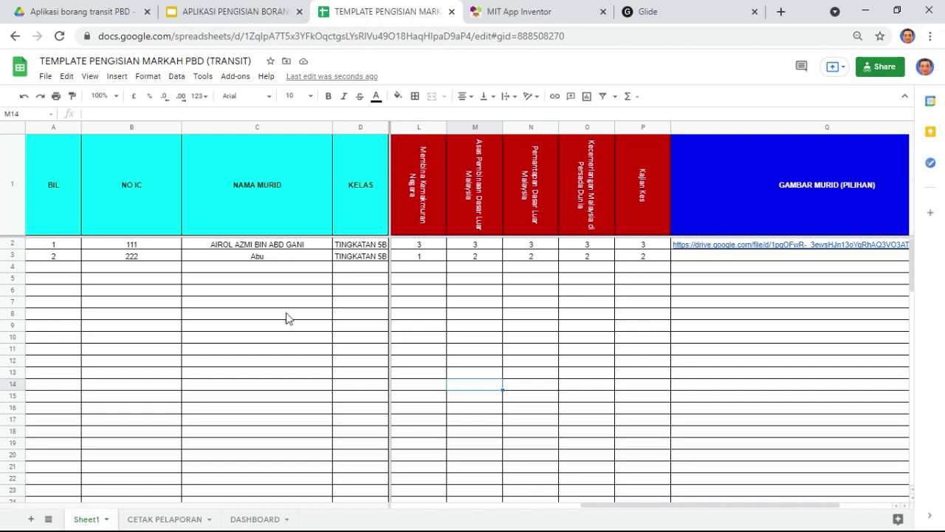
click(601, 205)
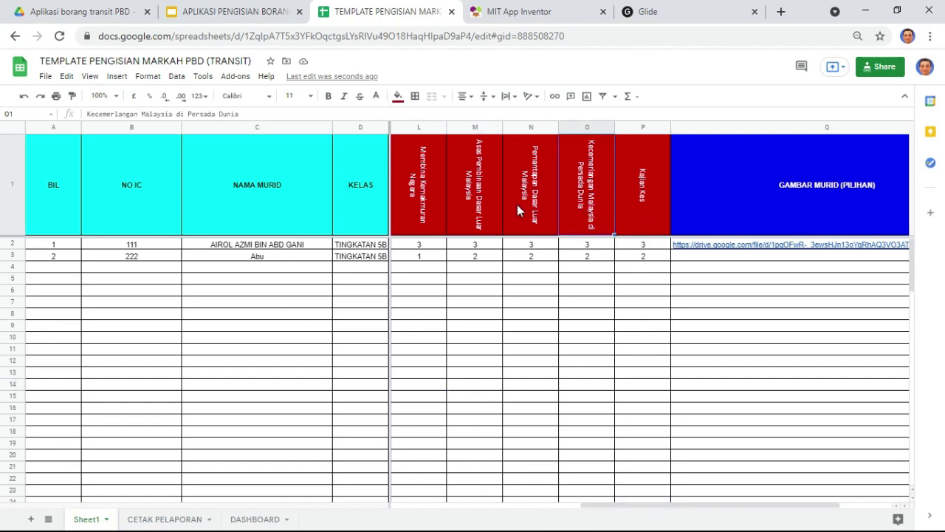
drag(633, 506, 445, 506)
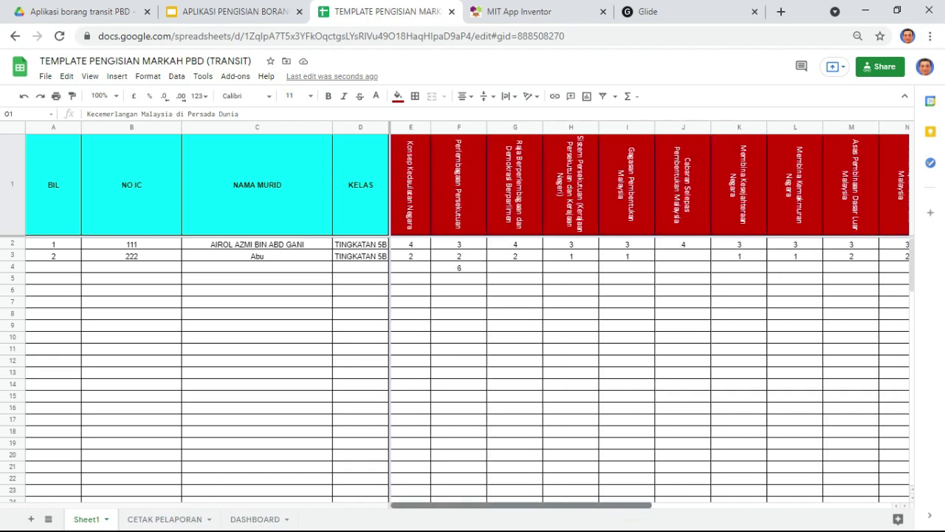
click(415, 269)
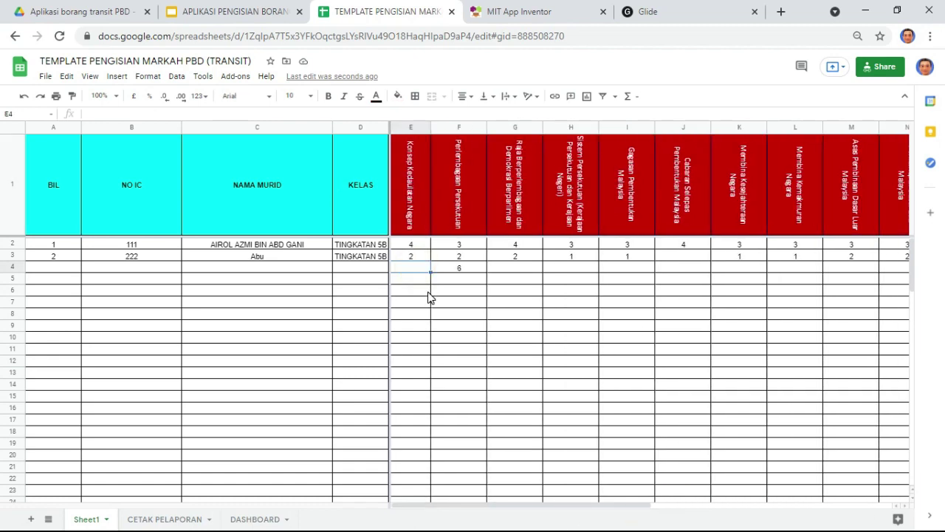
text(6)
click(272, 268)
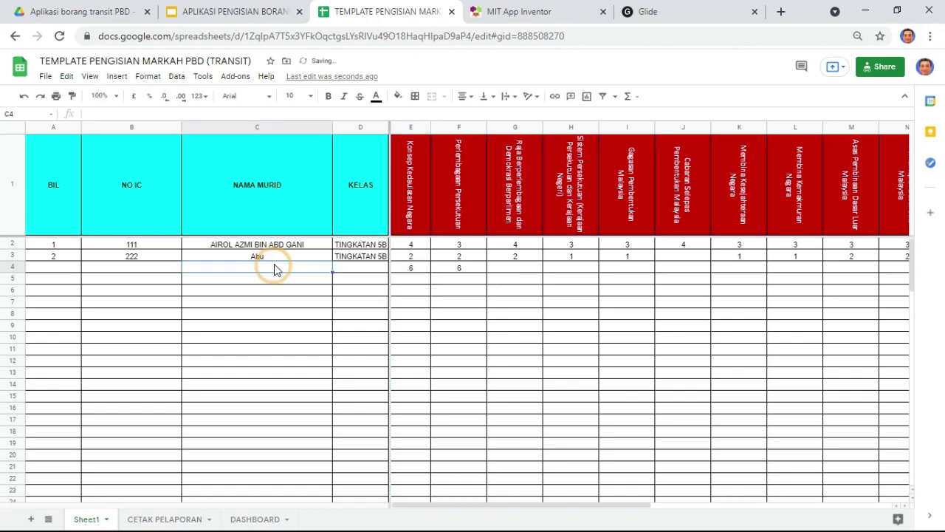
text(ALI)
key(Return)
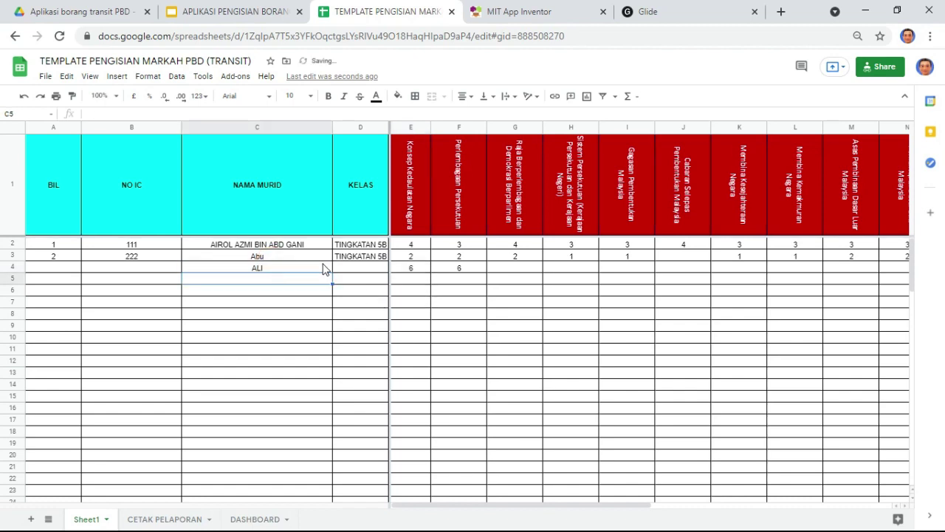
Check the first topic's TP 6 count on the DASHBOARD sheet and trace the topic names back to the Sheet1 headings
click(410, 268)
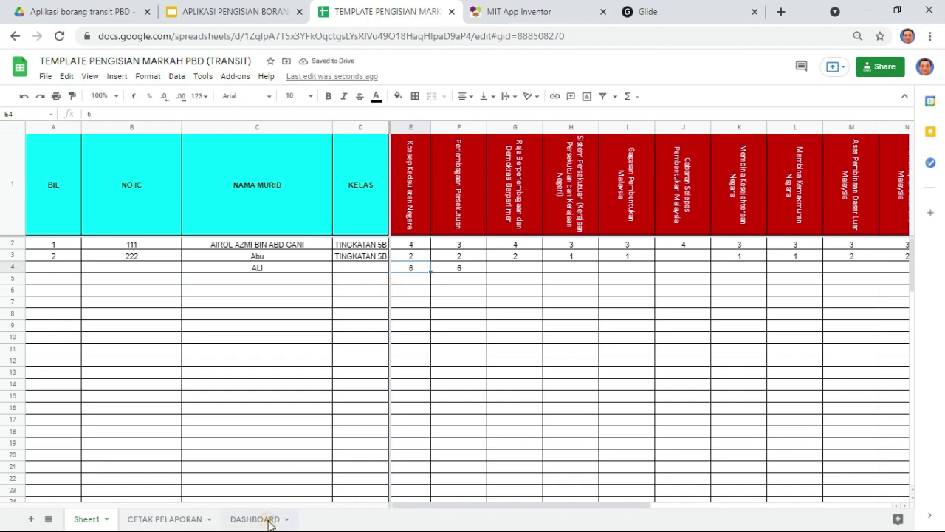
click(255, 519)
click(602, 204)
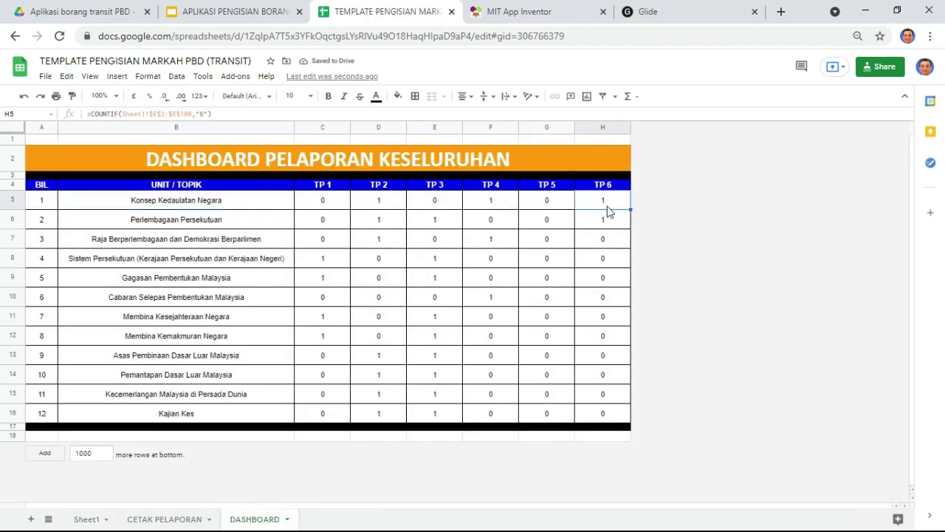
click(158, 205)
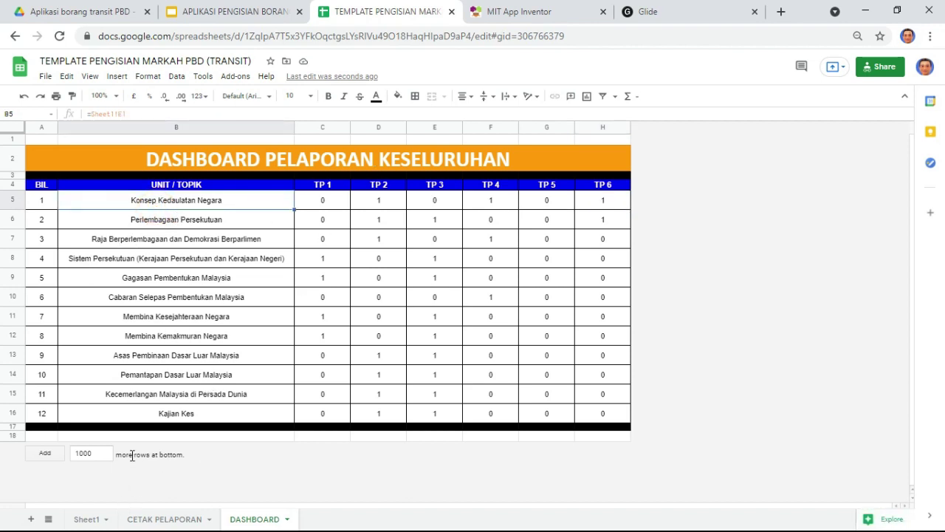
click(90, 519)
drag(416, 185, 862, 207)
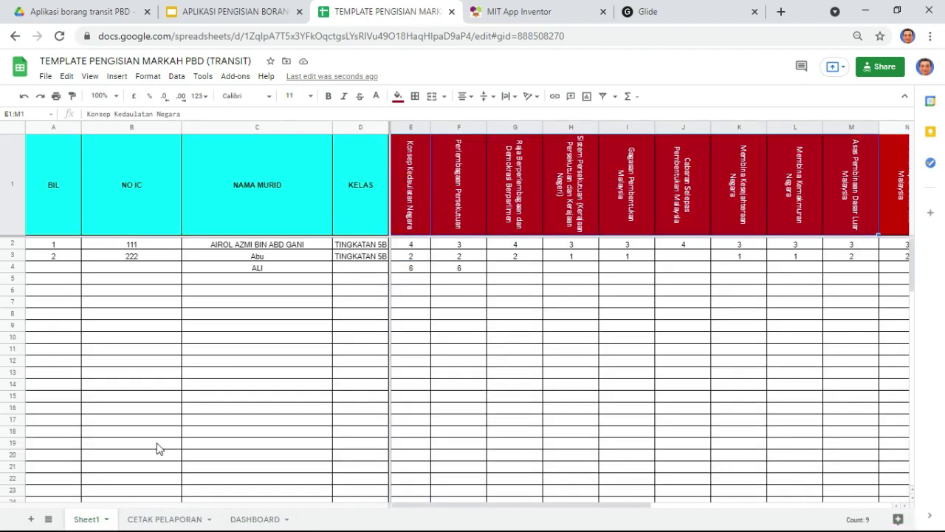
Go through the CETAK PELAPORAN text fields that can be adapted: the preparer's name, the report title and SUBJEK
click(157, 520)
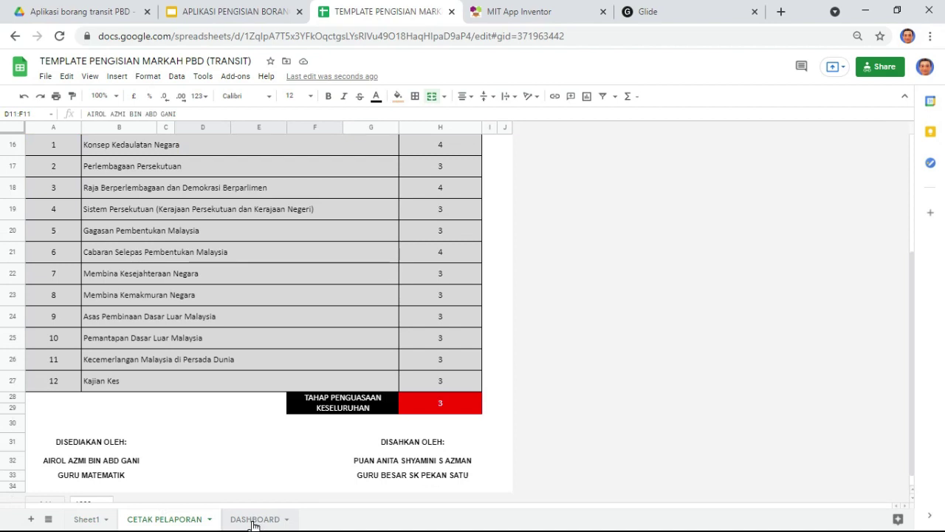
click(121, 462)
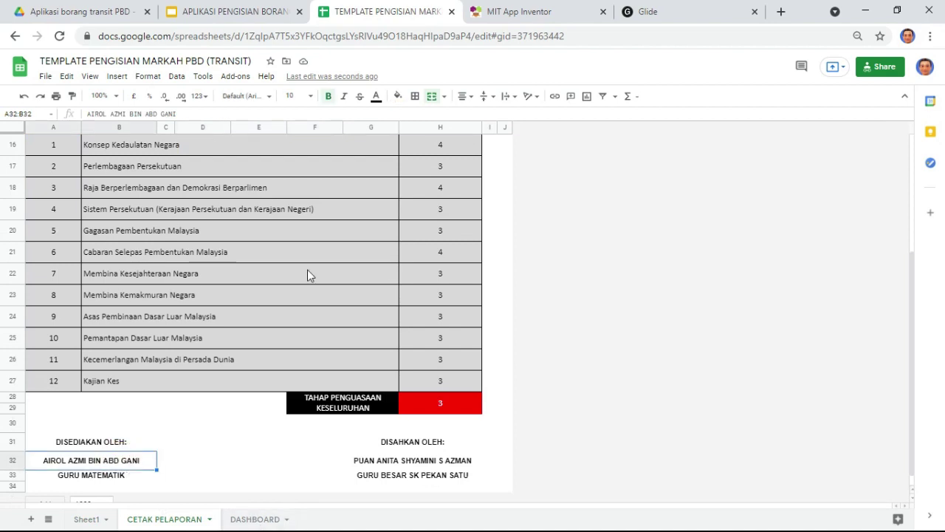
scroll(308, 270, up, 5)
click(243, 166)
click(273, 226)
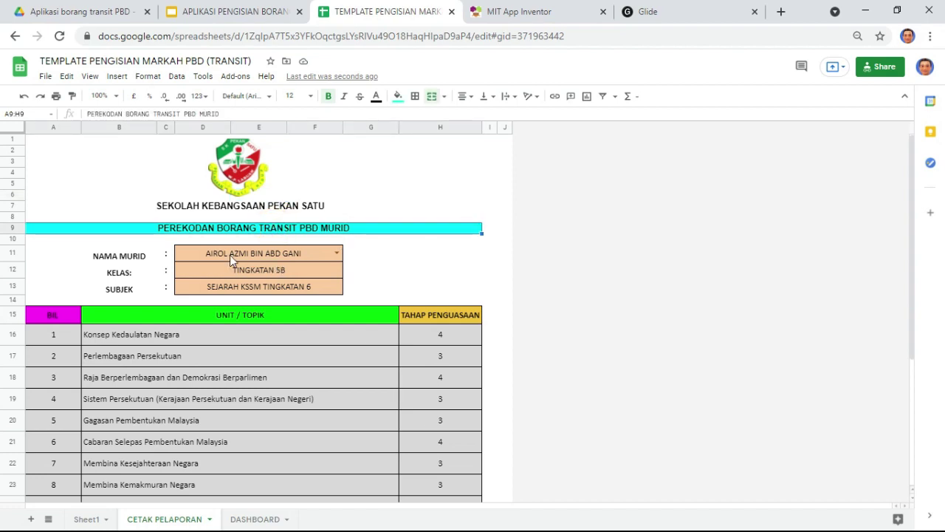
click(281, 290)
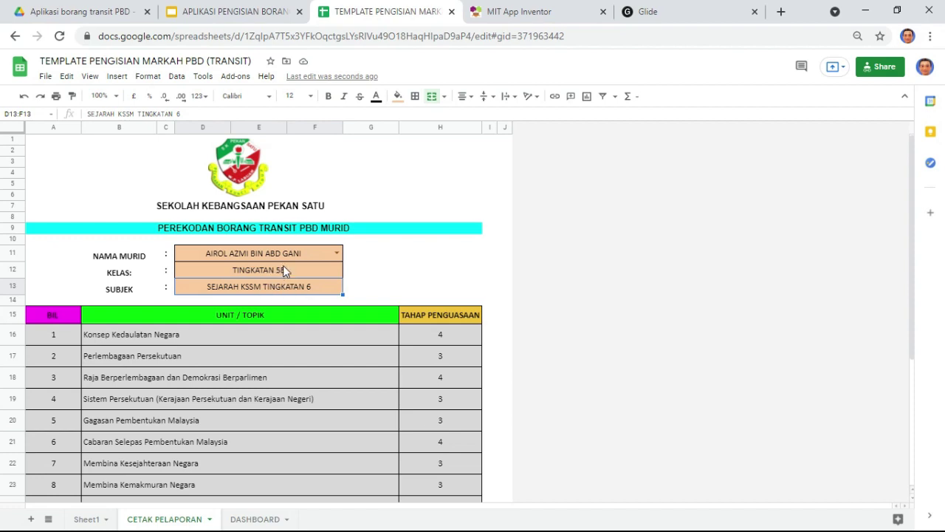
Inspect the VLOOKUP formula behind the KELAS field of the report without changing it
click(285, 269)
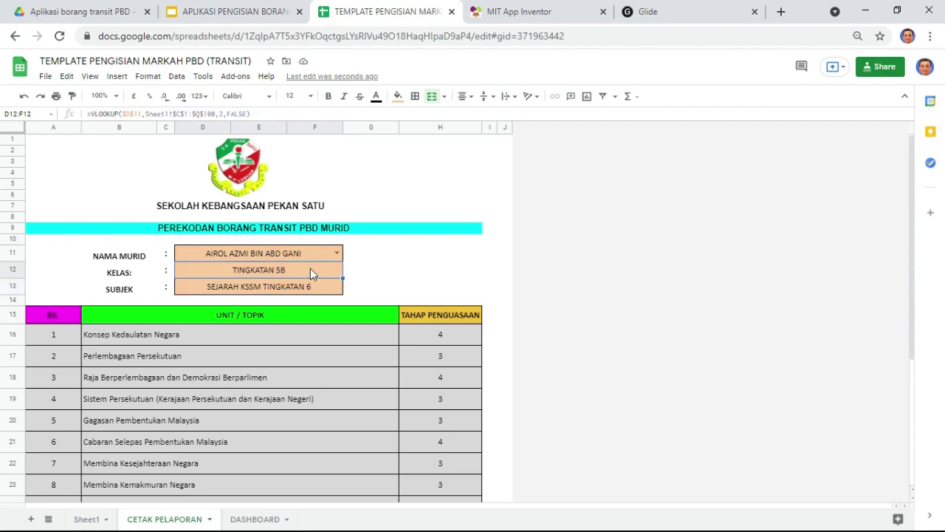
drag(255, 113, 74, 126)
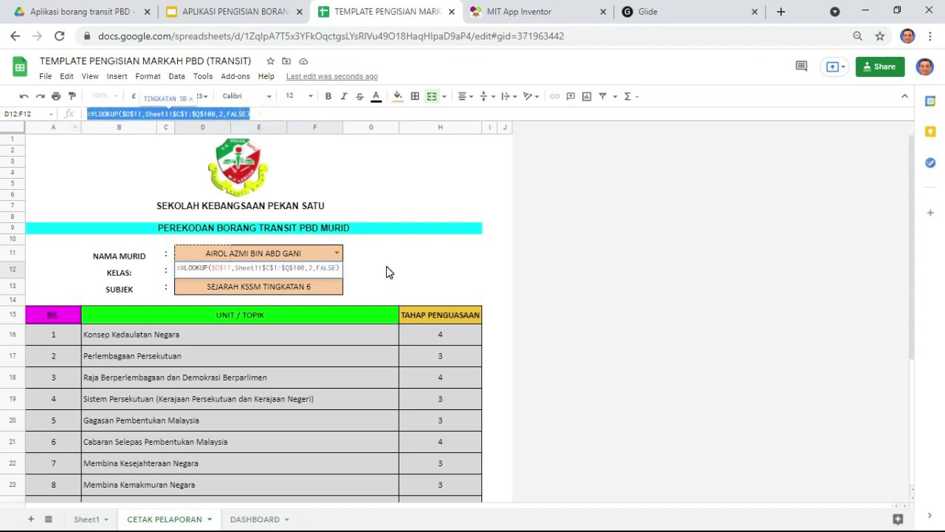
key(Escape)
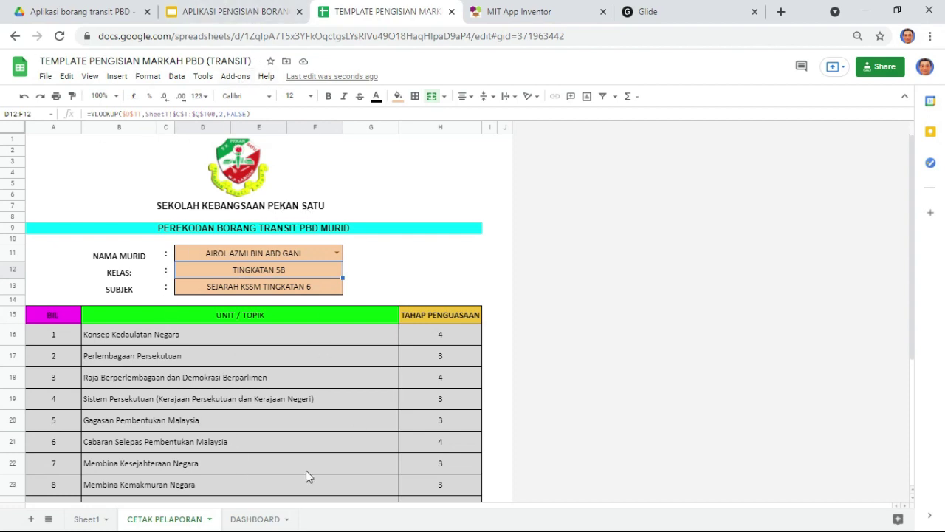
Highlight the NAMA MURID cells C2:C21 in Sheet1 and take a look at the Glide apps page
click(254, 518)
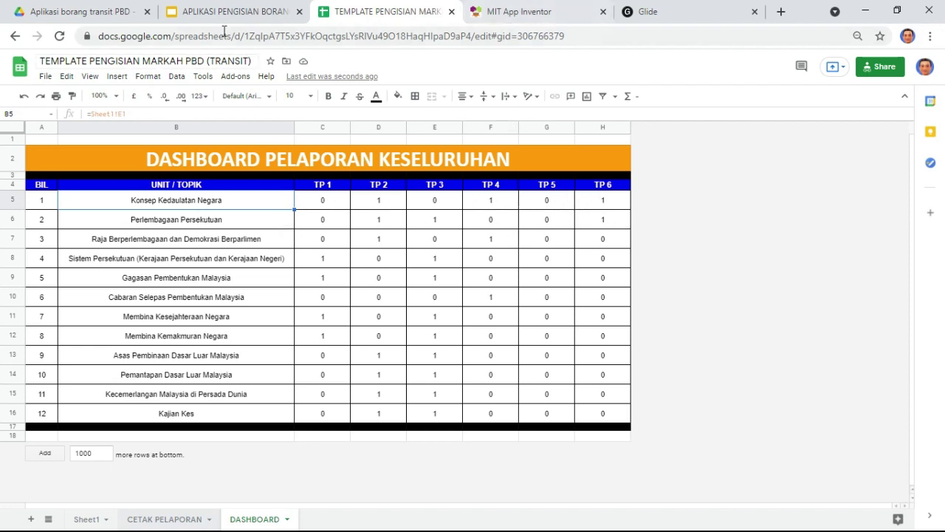
click(85, 515)
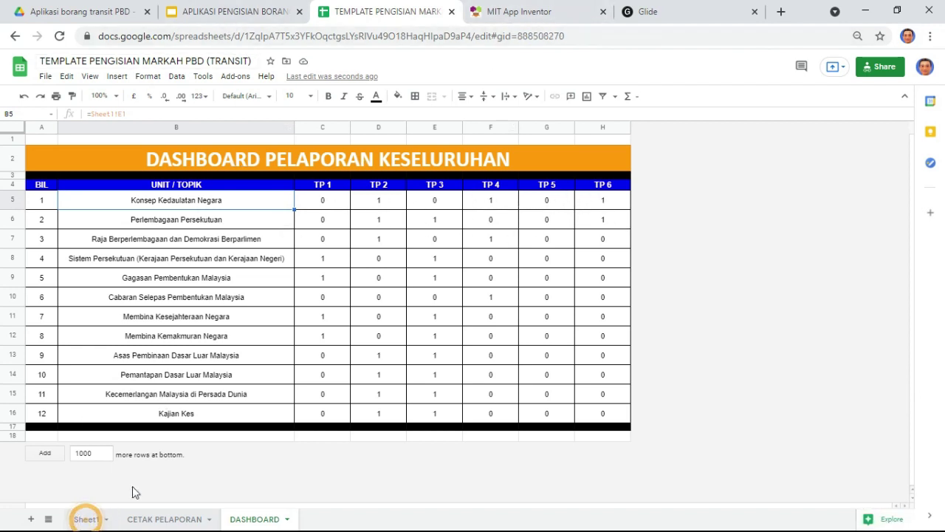
drag(245, 245, 265, 467)
click(650, 14)
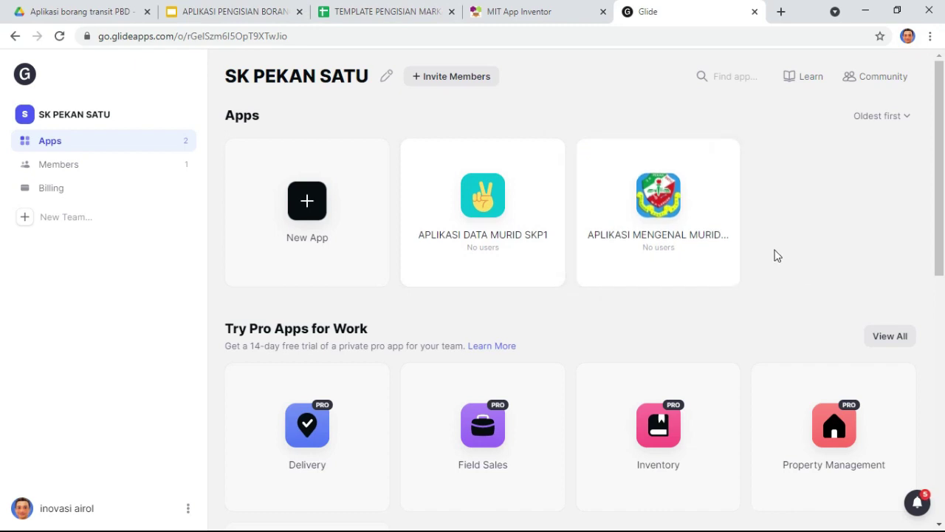
Back in the spreadsheet, go through the BIL, NO IC, NAMA MURID and KELAS cells of row 4 and highlight the pupil names C2:C22
click(381, 15)
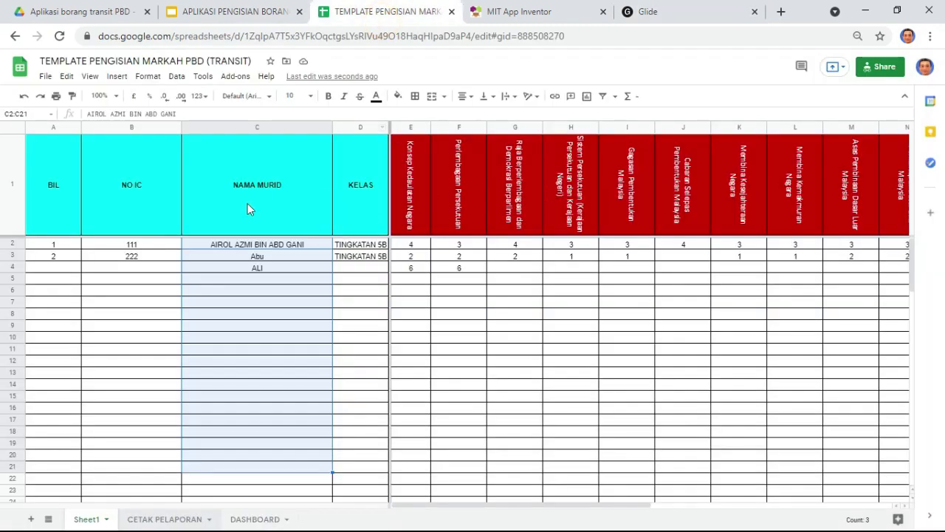
click(111, 269)
click(57, 271)
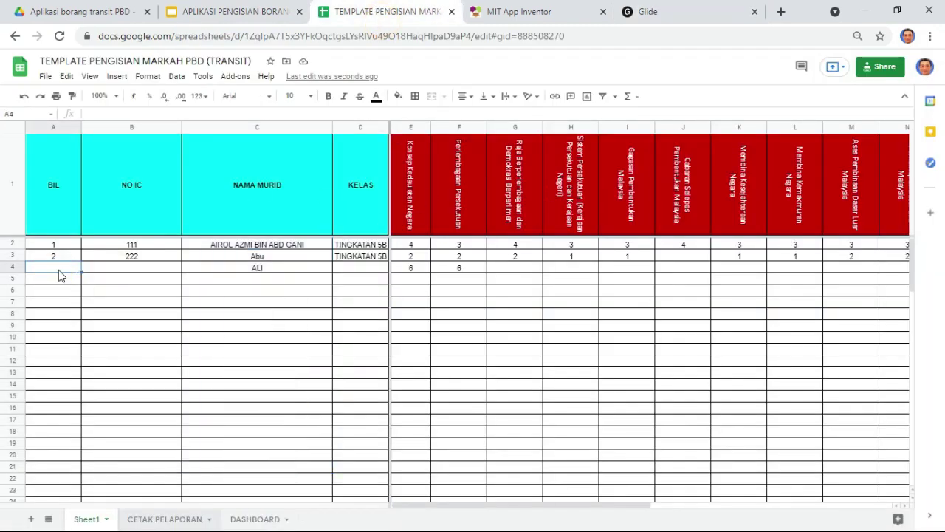
click(134, 270)
click(243, 276)
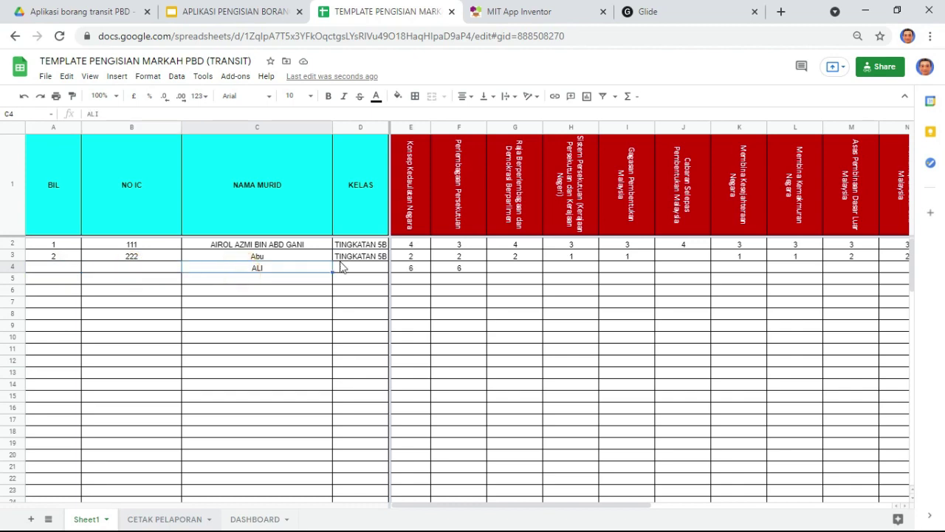
click(356, 271)
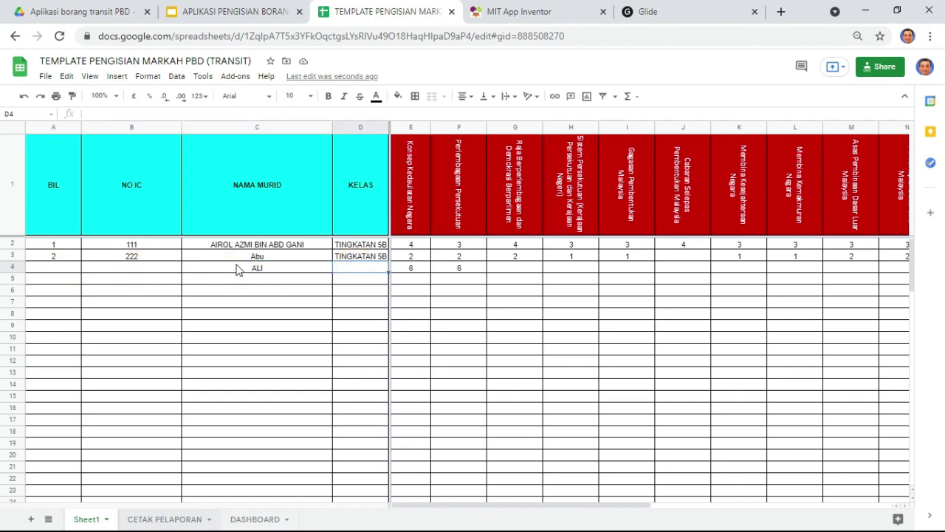
drag(57, 247, 279, 285)
drag(276, 249, 281, 483)
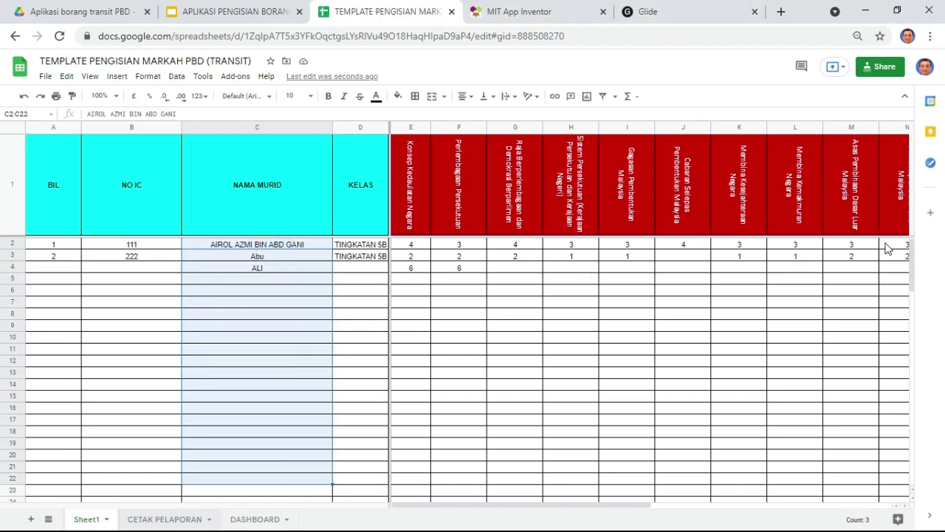
Clear the row 4 marks under Perlembagaan Persekutuan and Konsep Kedaulatan Negara and select the pupil details in A4:D4
click(458, 270)
key(Delete)
click(414, 269)
key(Delete)
click(465, 334)
drag(361, 269, 15, 269)
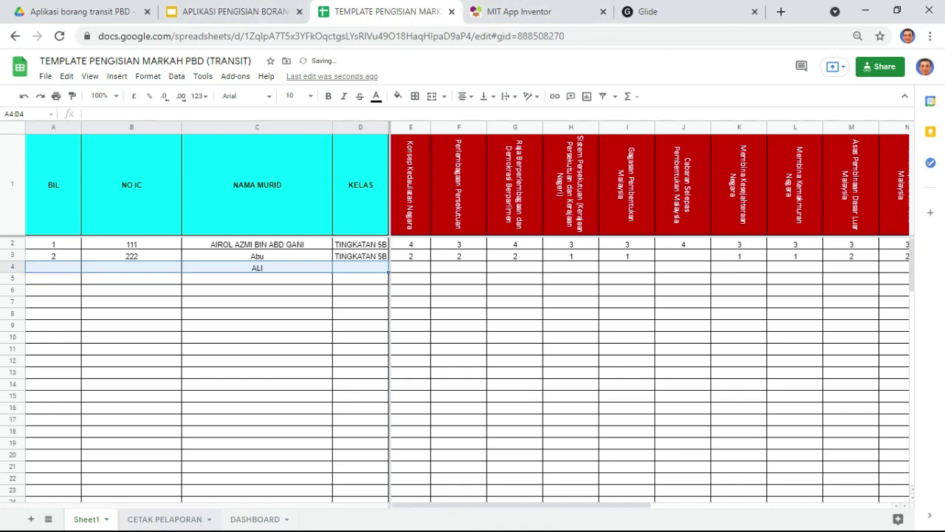
Show the Aplikasi borang transit PBD folder in Google Drive and view its sharing link in Notepad
click(90, 15)
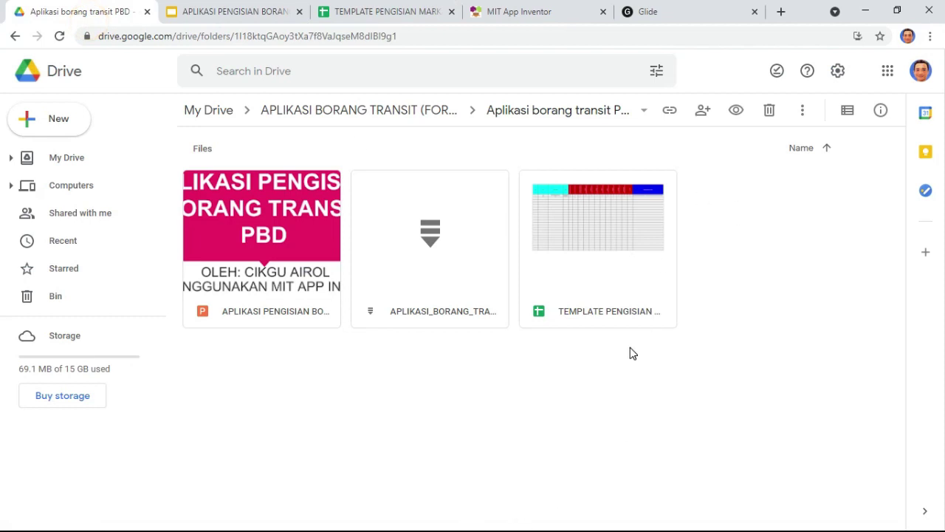
key(alt+Tab)
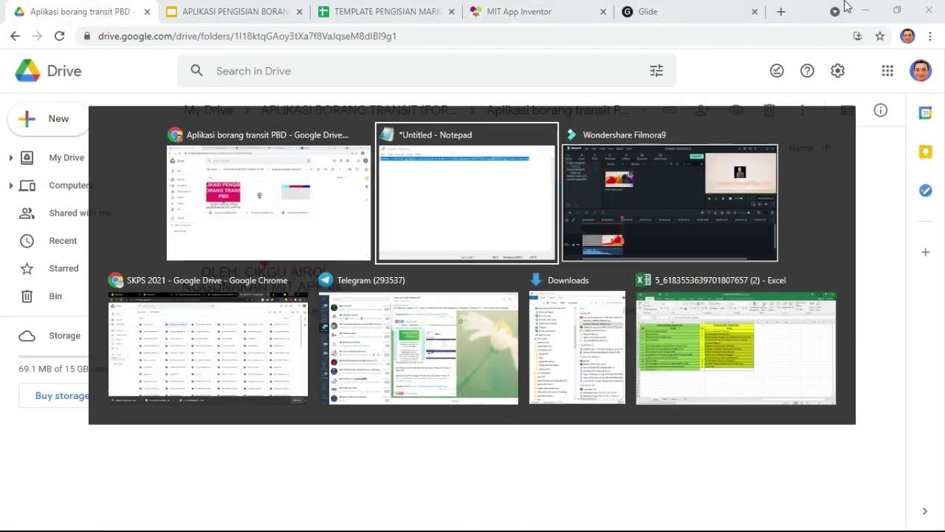
click(451, 183)
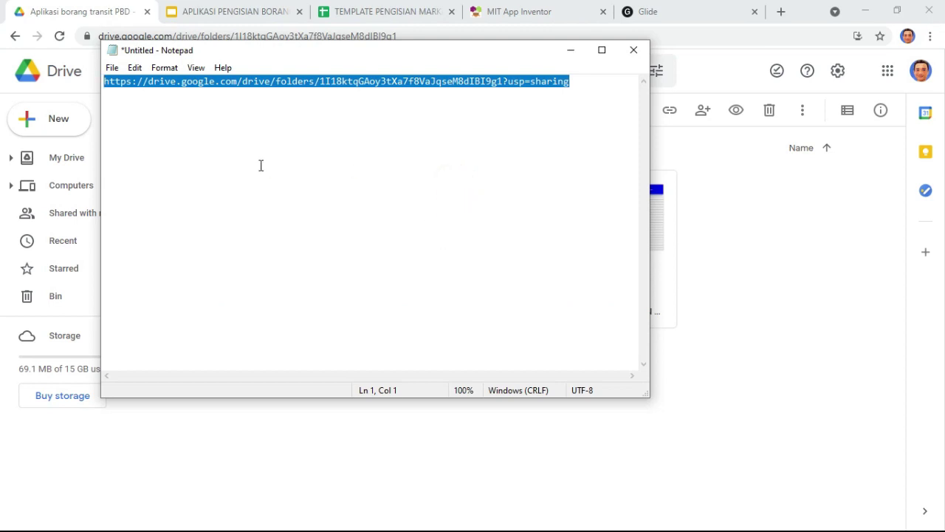
click(571, 49)
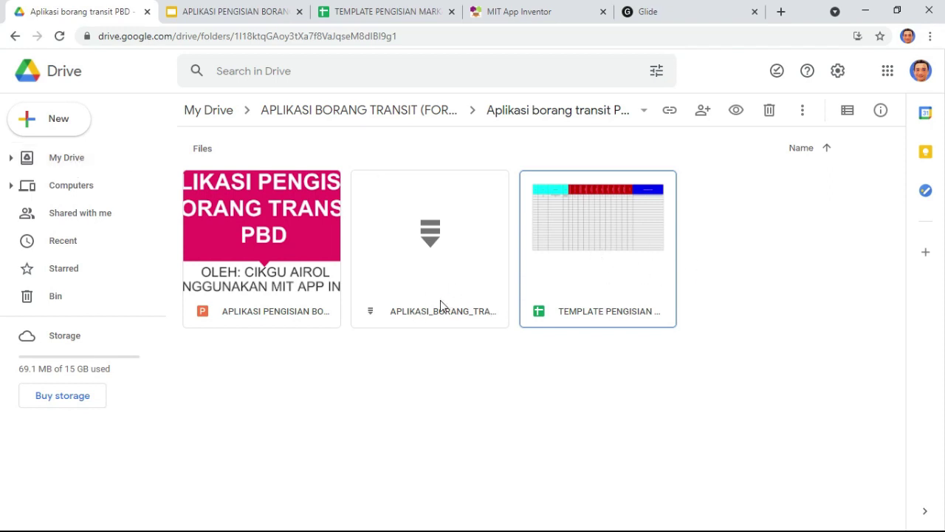
Switch to MIT App Inventor and create a new project named APLIKASITRANSITTING5SEJ
click(510, 15)
click(175, 64)
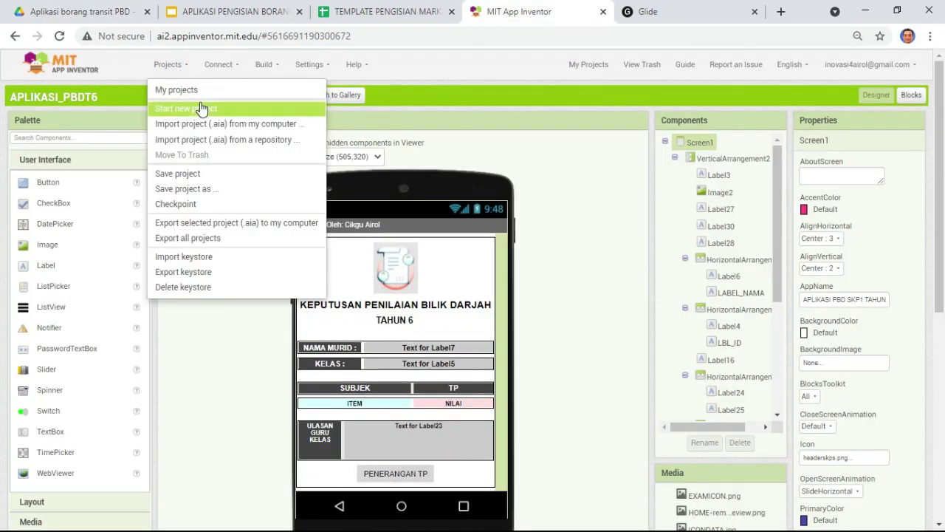
click(197, 109)
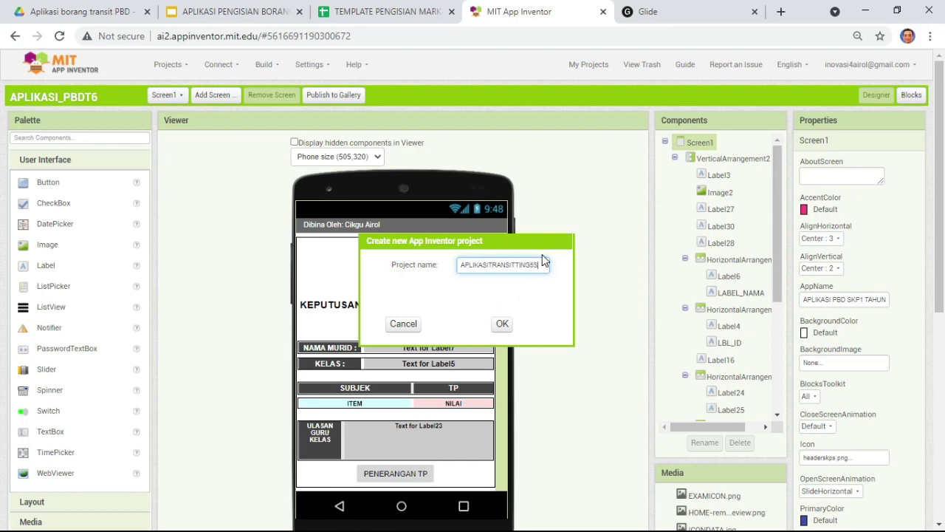
click(502, 325)
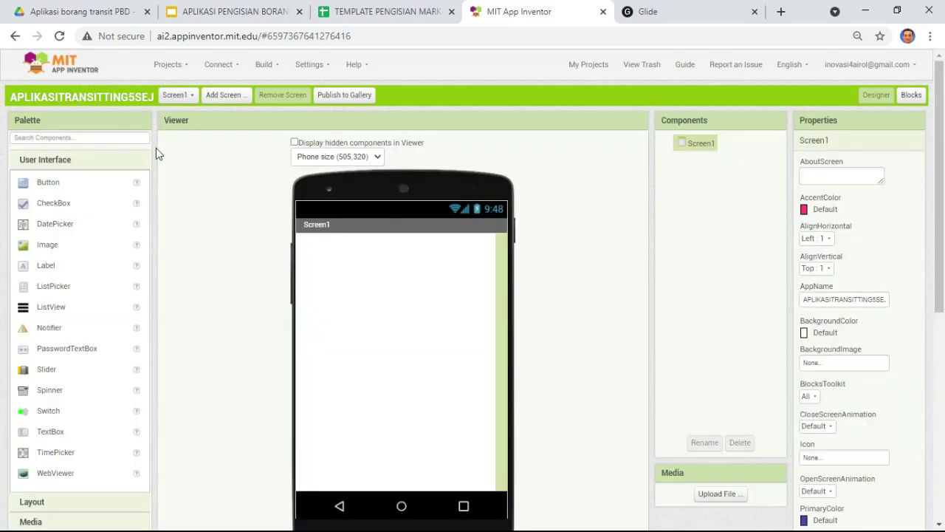
click(168, 65)
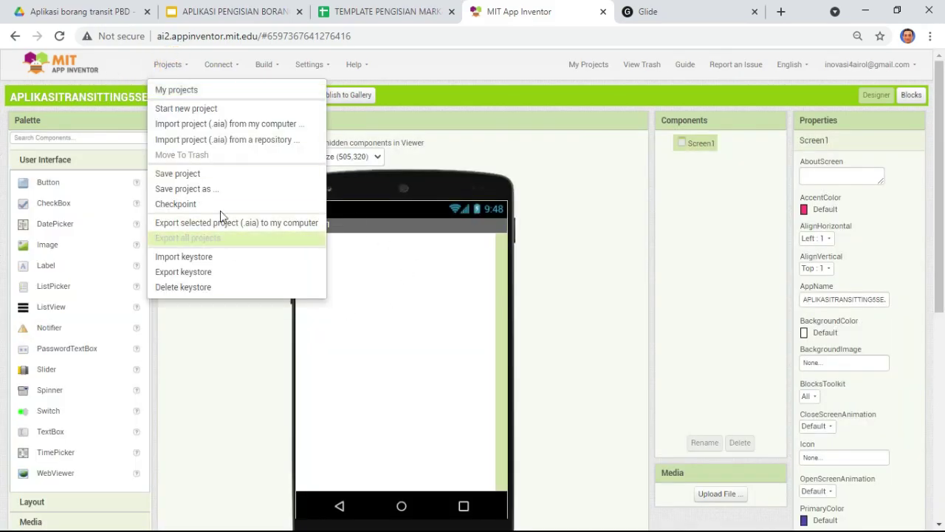
click(232, 123)
click(406, 309)
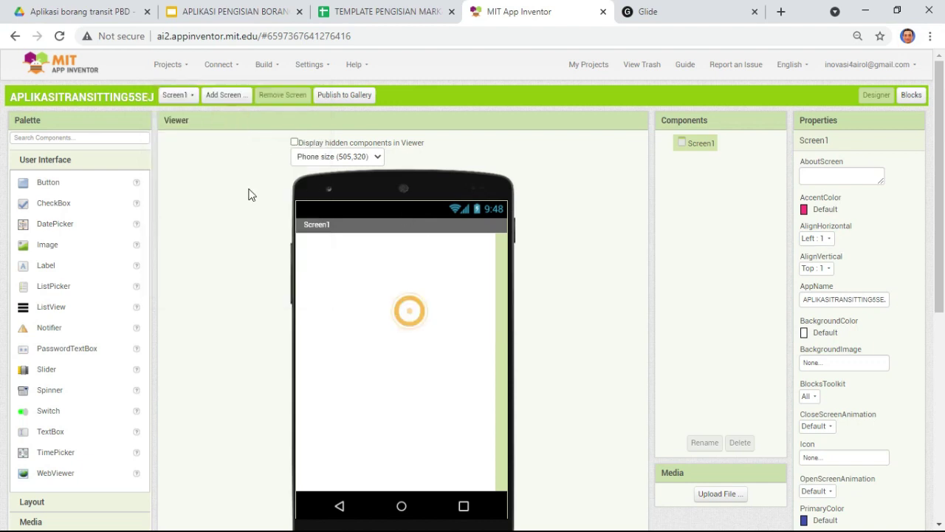
Move the APLIKASITRANSITTING5SEJ project from the projects list to the trash
click(173, 65)
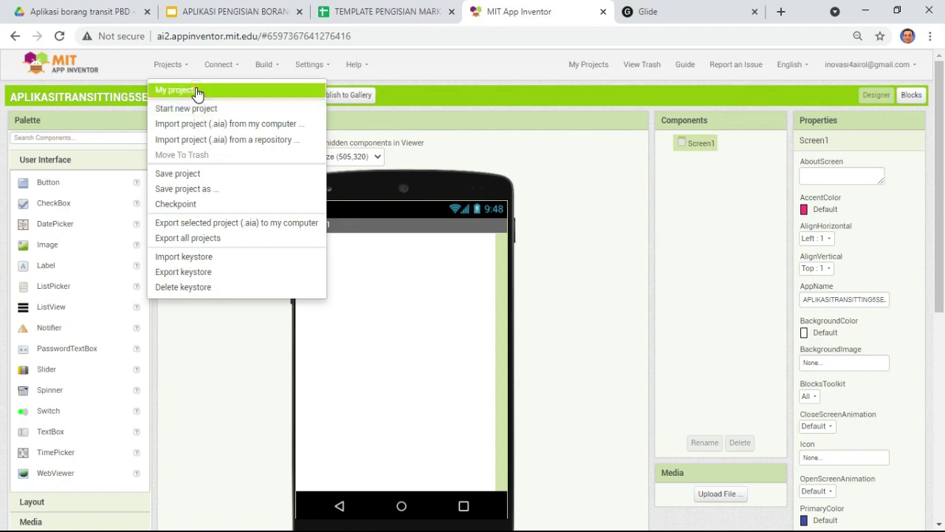
click(196, 92)
click(110, 152)
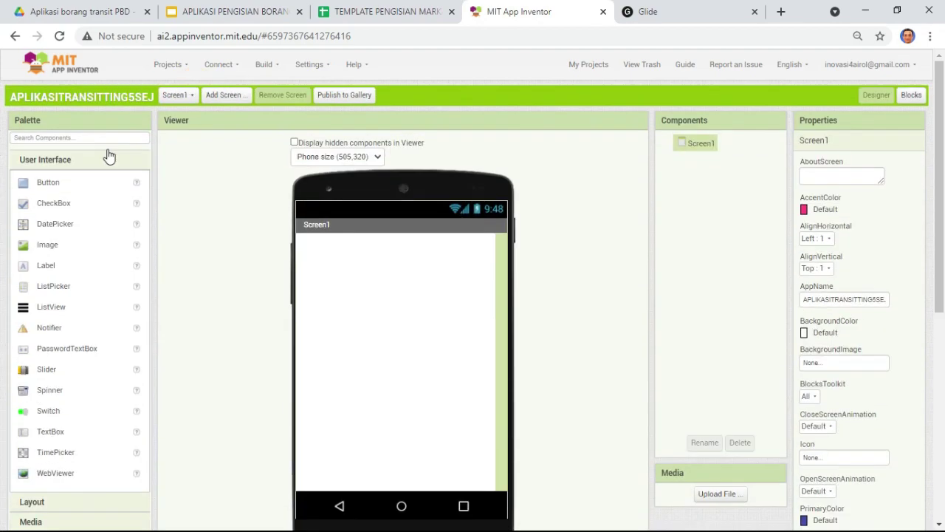
click(171, 65)
click(172, 92)
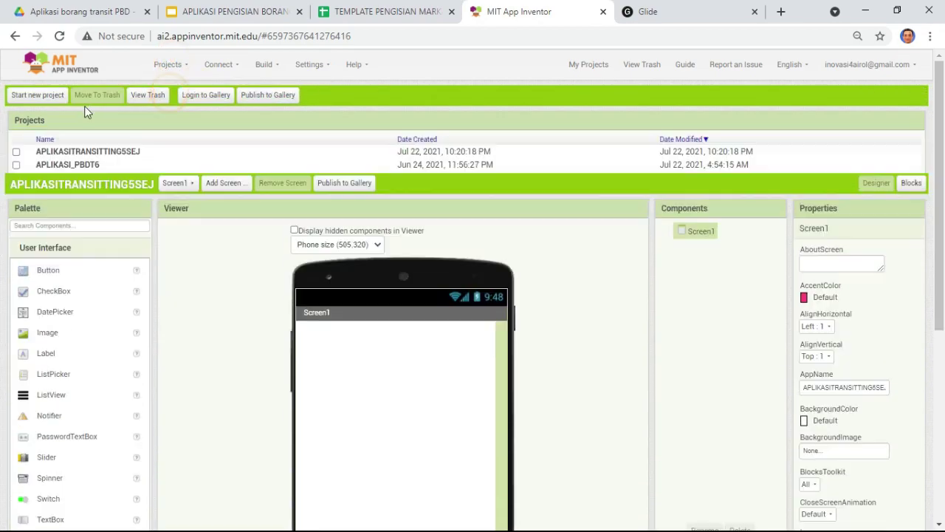
click(15, 153)
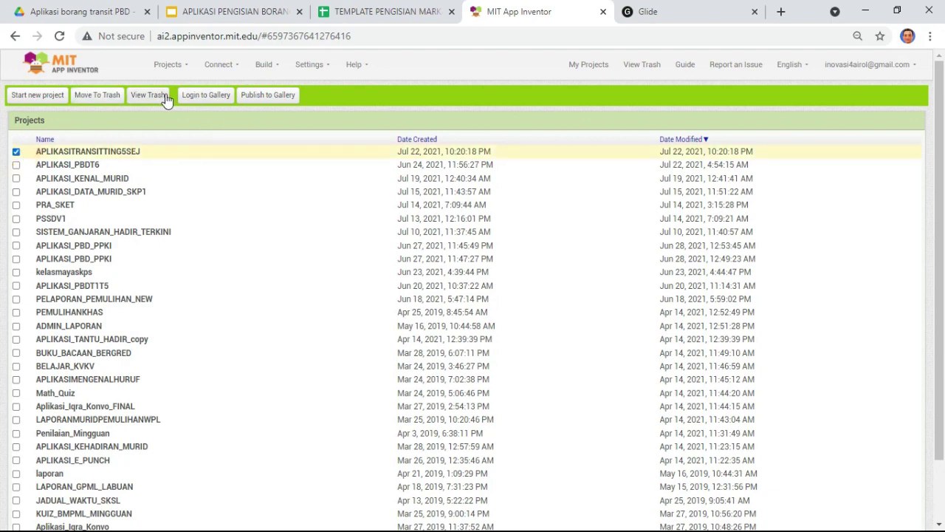
click(102, 102)
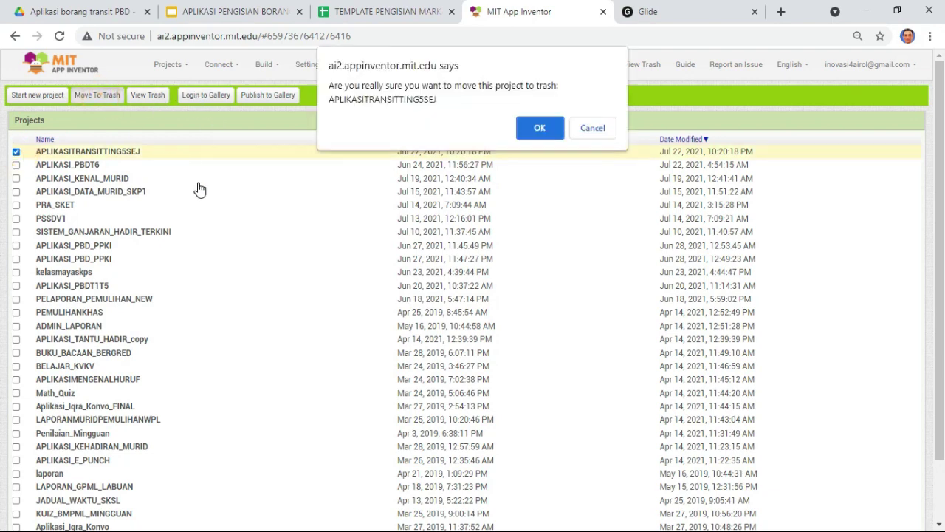
click(541, 127)
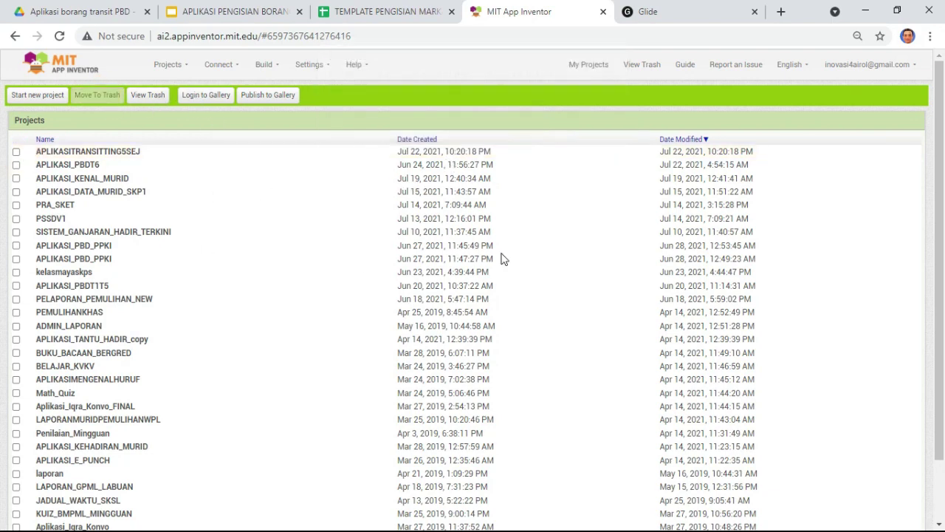
Import the project file APLIKASI_BORANG_TRANSIT.aia from the computer's Downloads folder
click(179, 66)
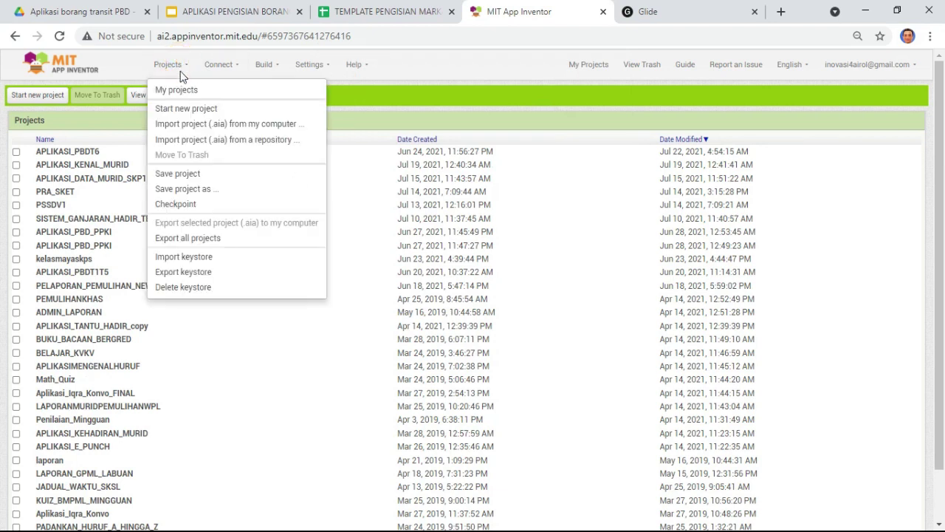
click(248, 126)
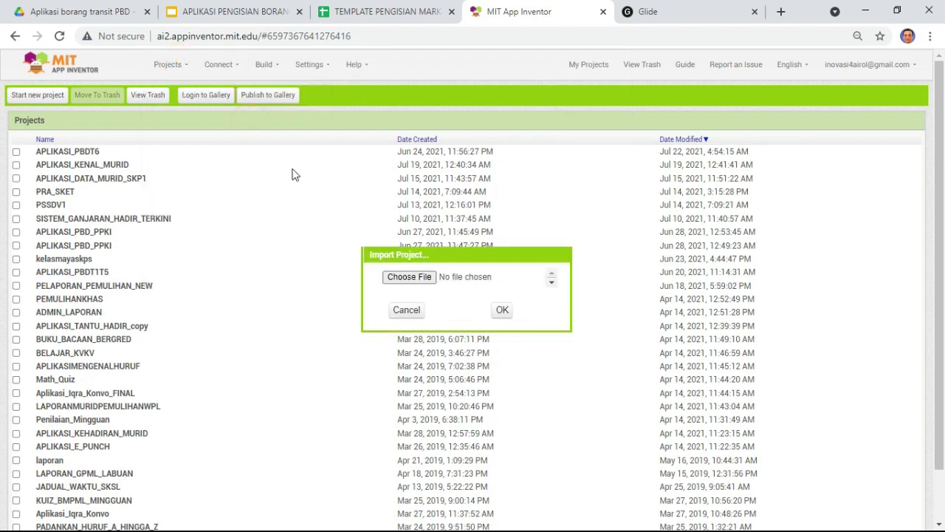
click(411, 280)
click(59, 16)
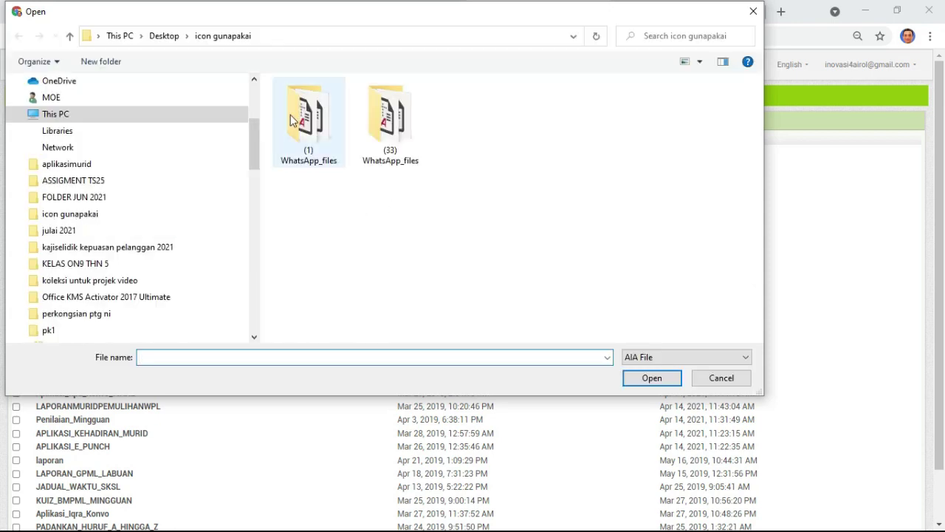
scroll(116, 155, down, 5)
click(116, 130)
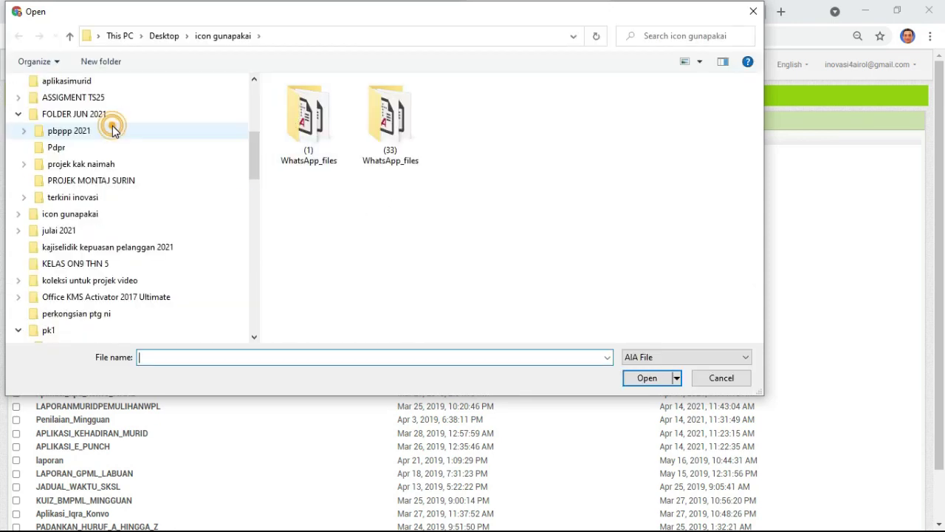
drag(253, 169, 253, 102)
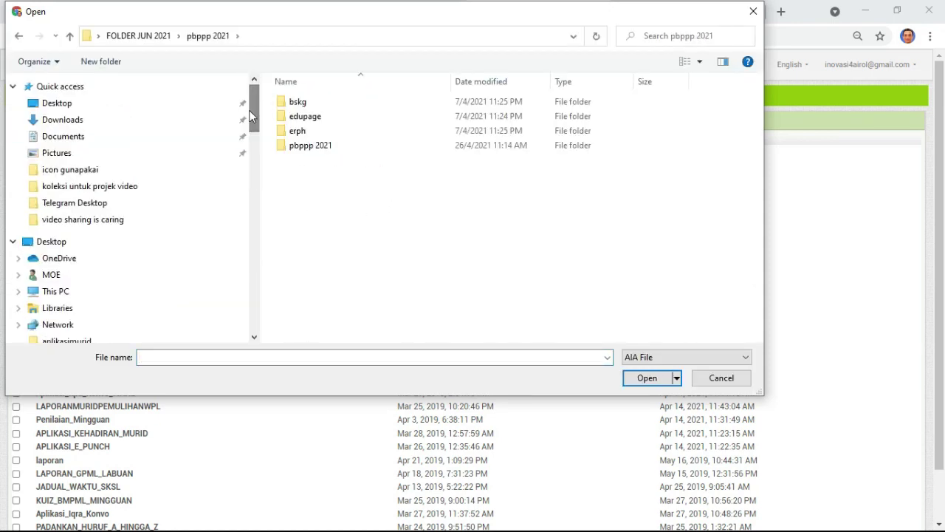
click(96, 120)
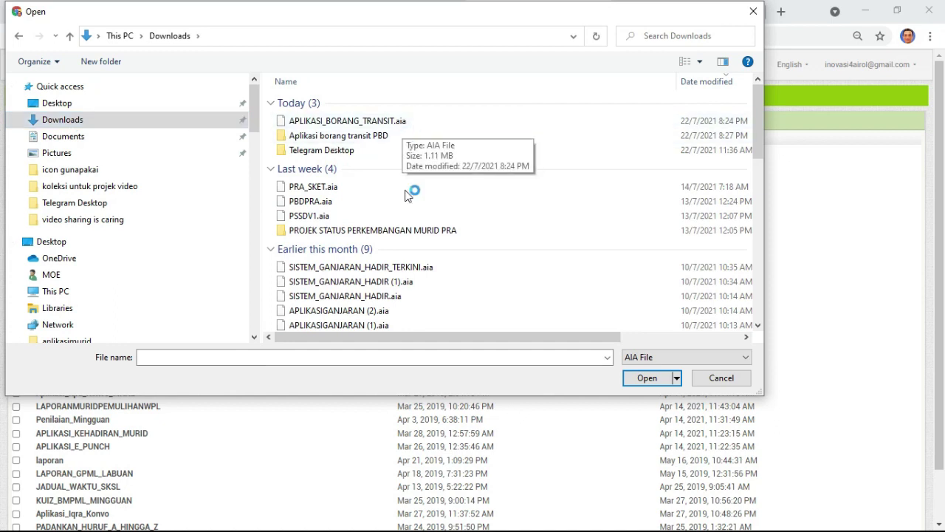
scroll(427, 325, down, 1)
scroll(418, 281, up, 1)
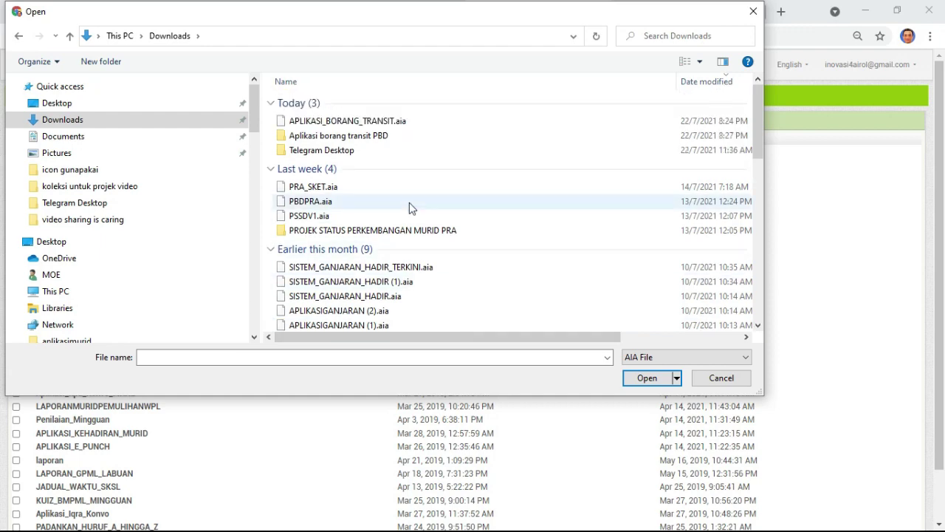
double_click(384, 124)
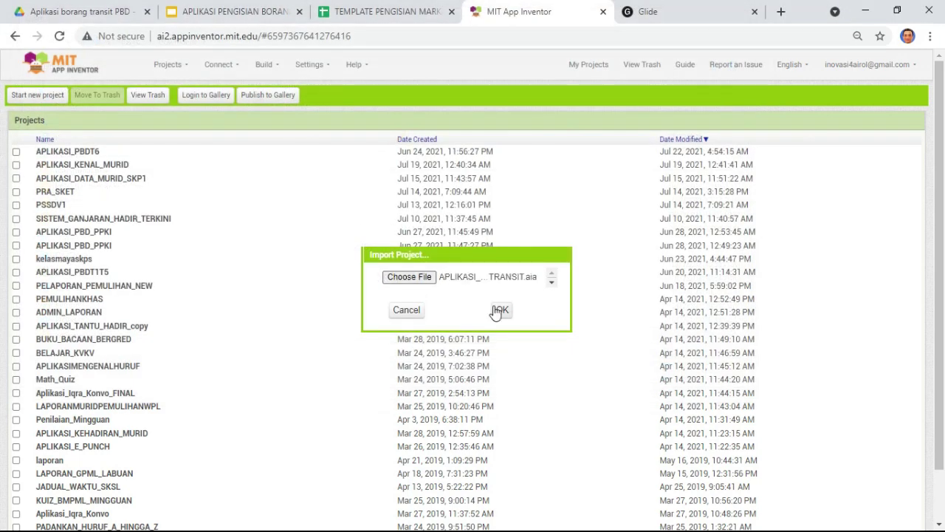
click(499, 311)
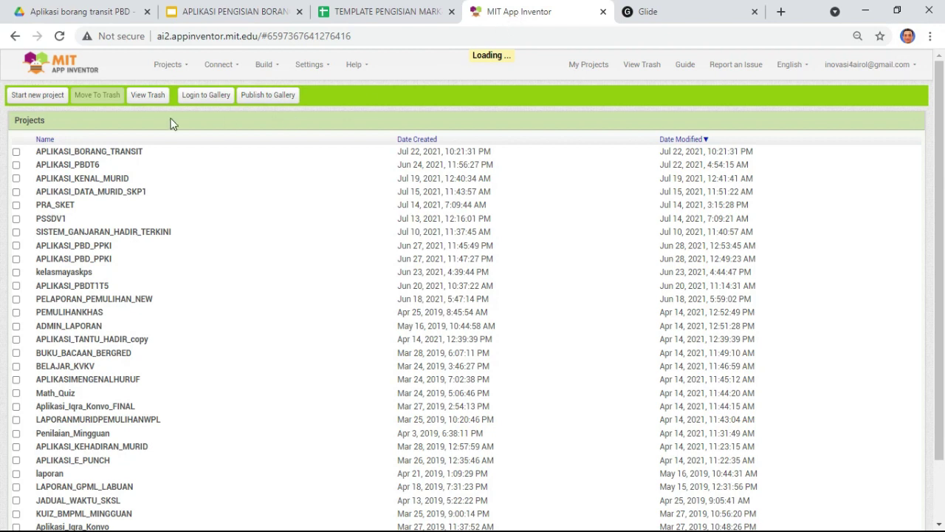
click(180, 72)
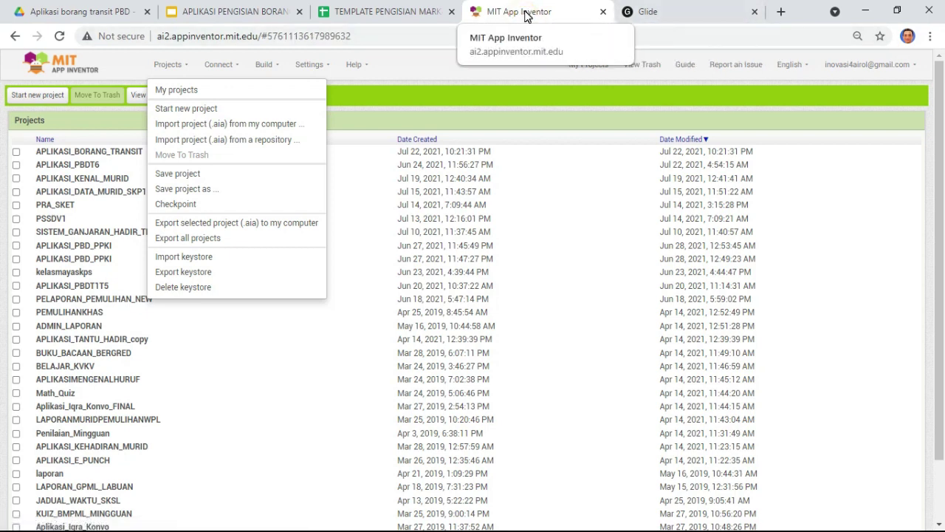
click(382, 15)
click(516, 16)
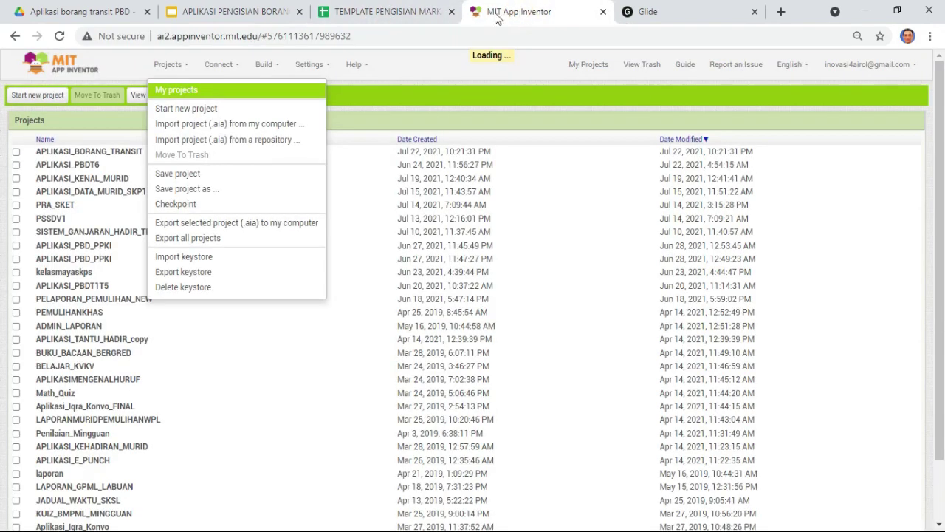
click(366, 95)
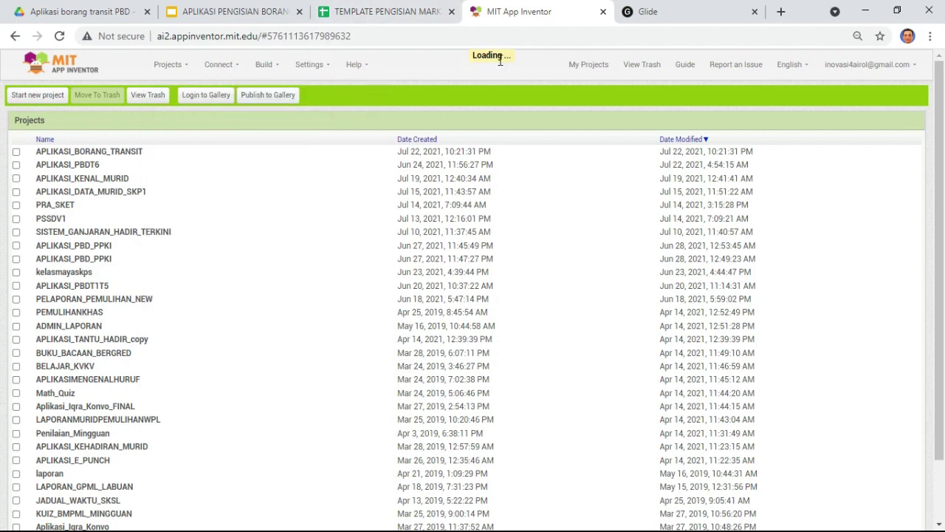
Return to the marks template spreadsheet, highlight its document title and select the NO IC cells B2:B11
click(381, 12)
click(254, 305)
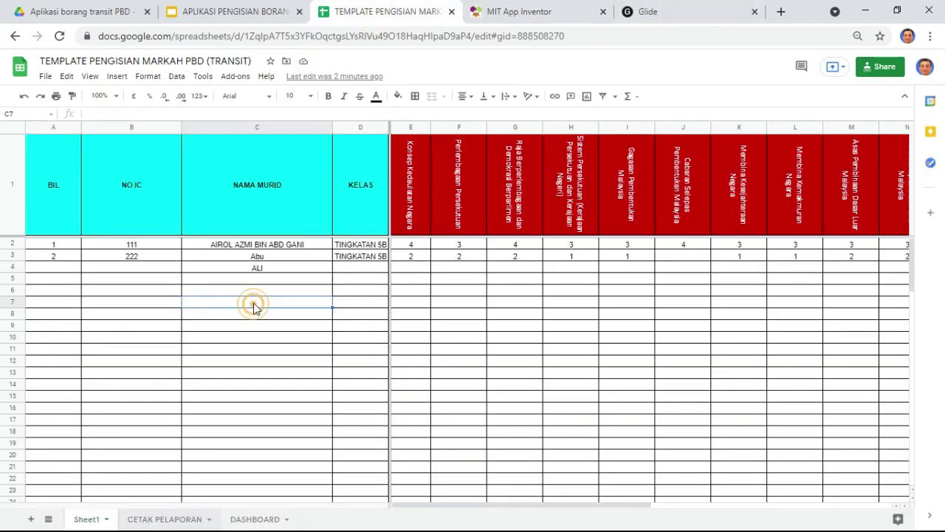
click(202, 61)
drag(250, 62, 8, 66)
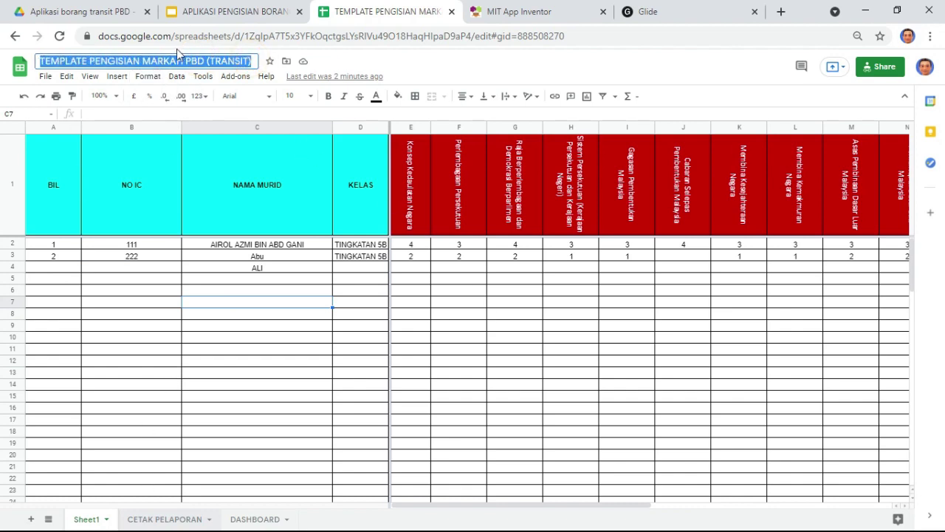
drag(143, 247, 150, 357)
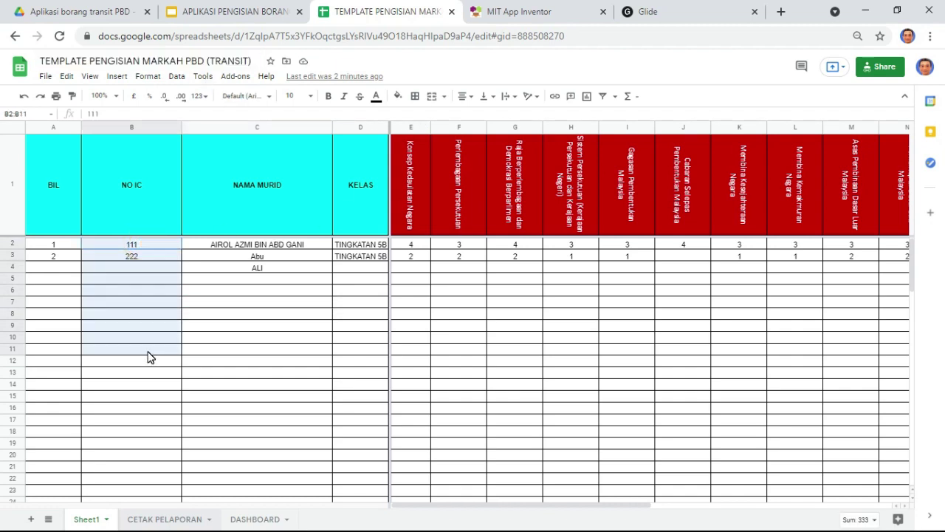
Return to the marks template spreadsheet and view the custom number formats available for the NO IC cells B2:B11
click(501, 11)
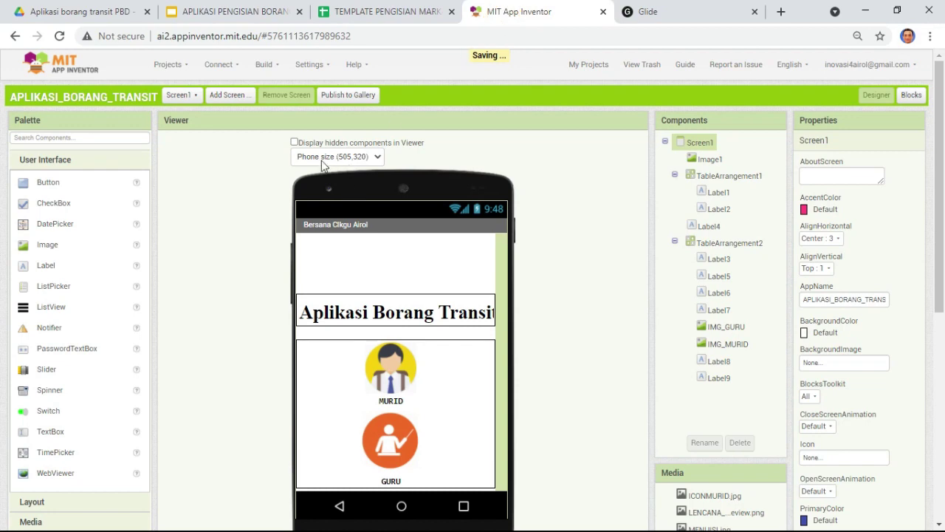
click(388, 15)
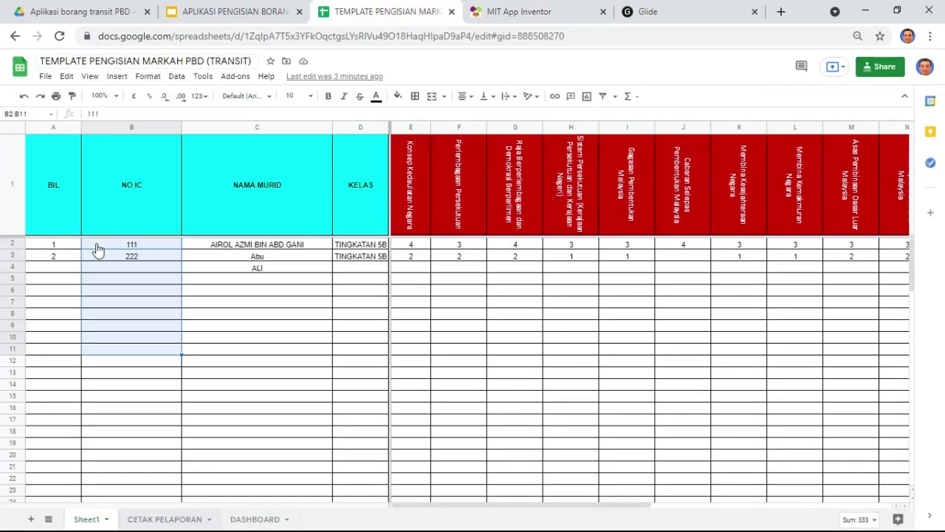
click(145, 78)
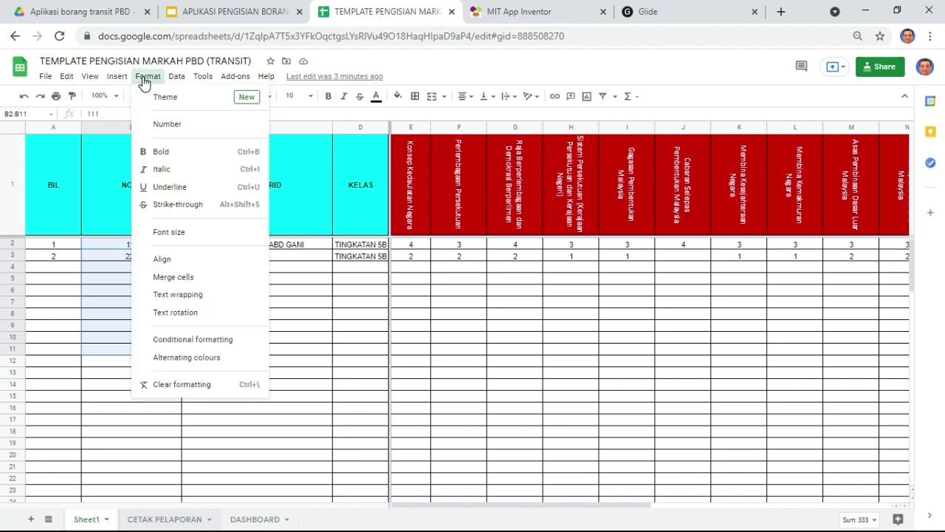
click(183, 127)
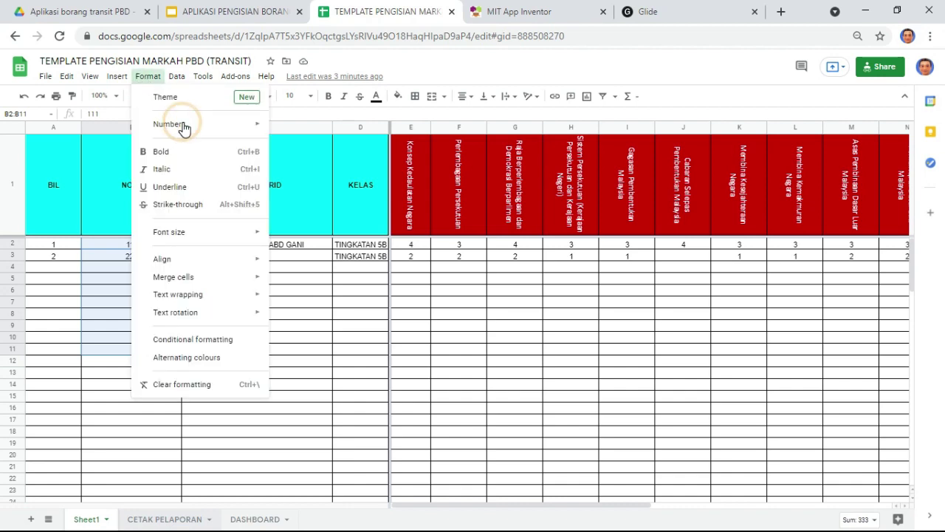
click(255, 127)
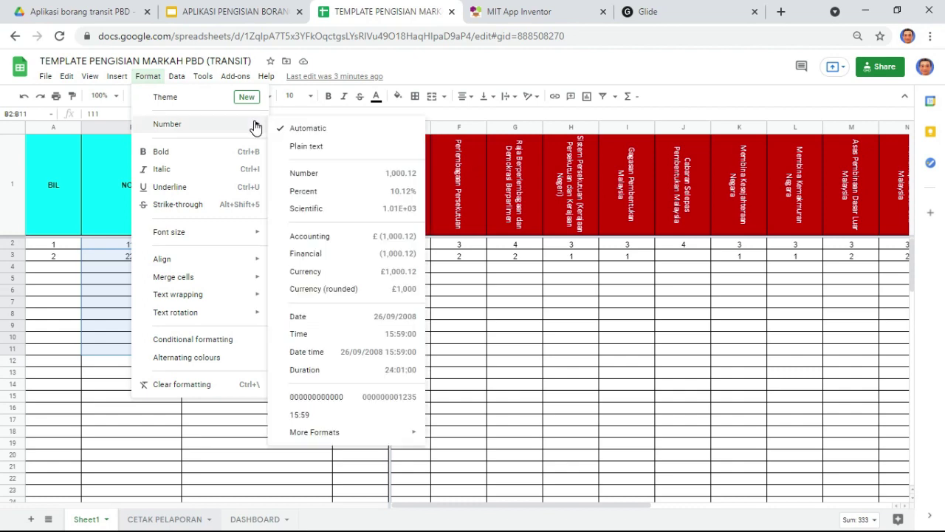
mouse_move(336, 438)
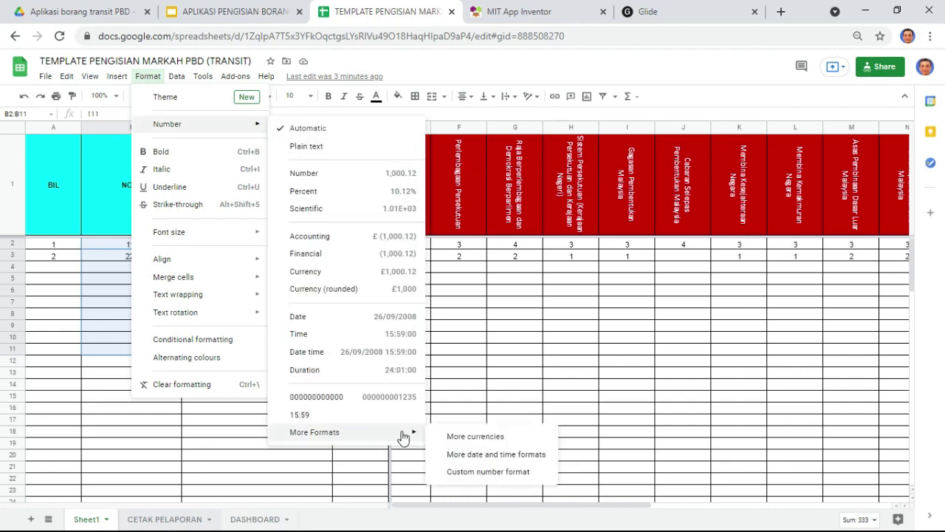
click(502, 471)
click(404, 183)
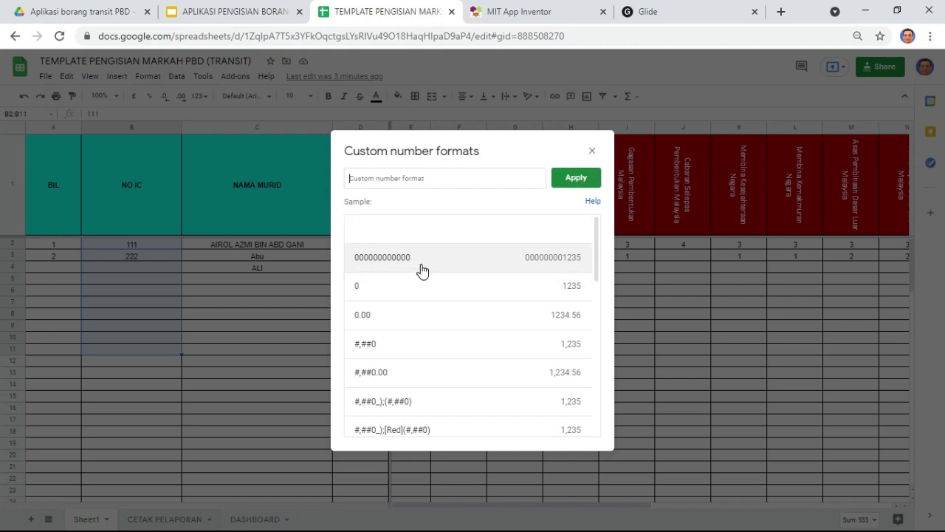
click(593, 153)
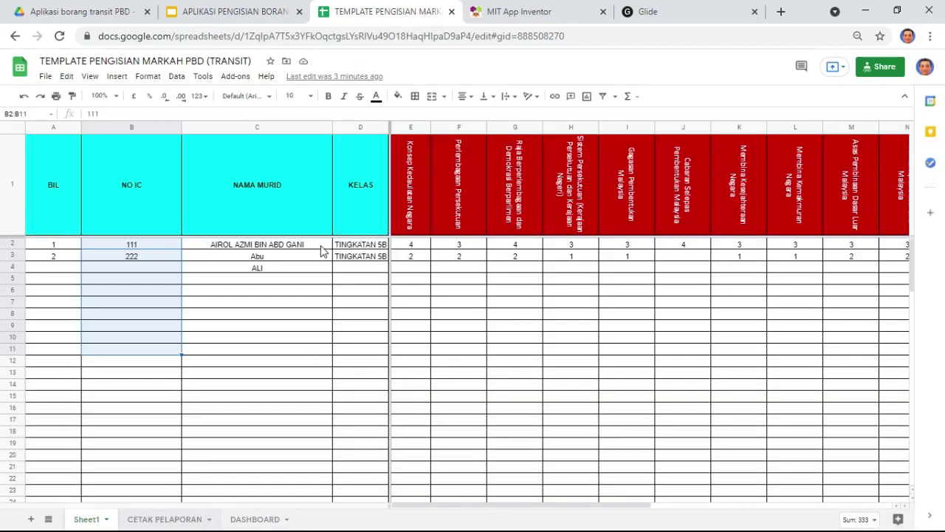
click(273, 267)
Switch to MIT App Inventor and review the imported project's list of screens and the Screen1 layout
click(517, 12)
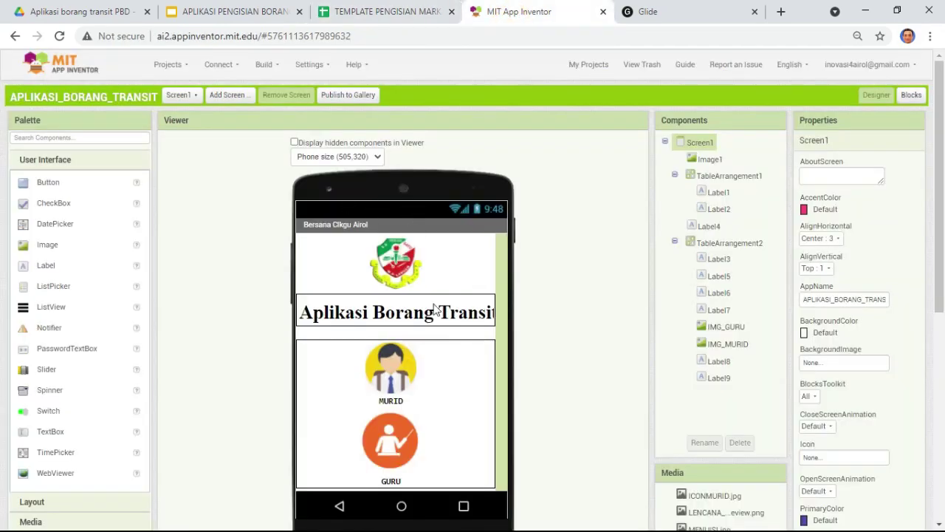
click(181, 95)
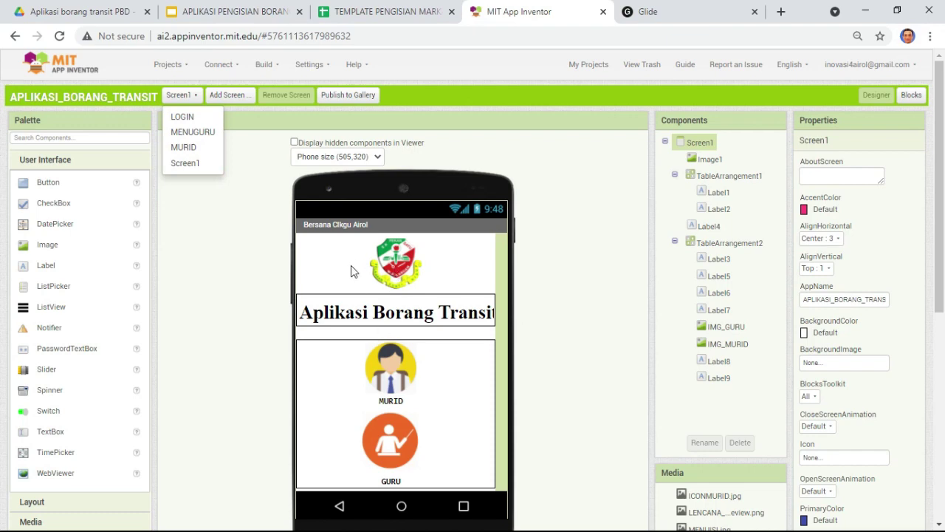
click(199, 166)
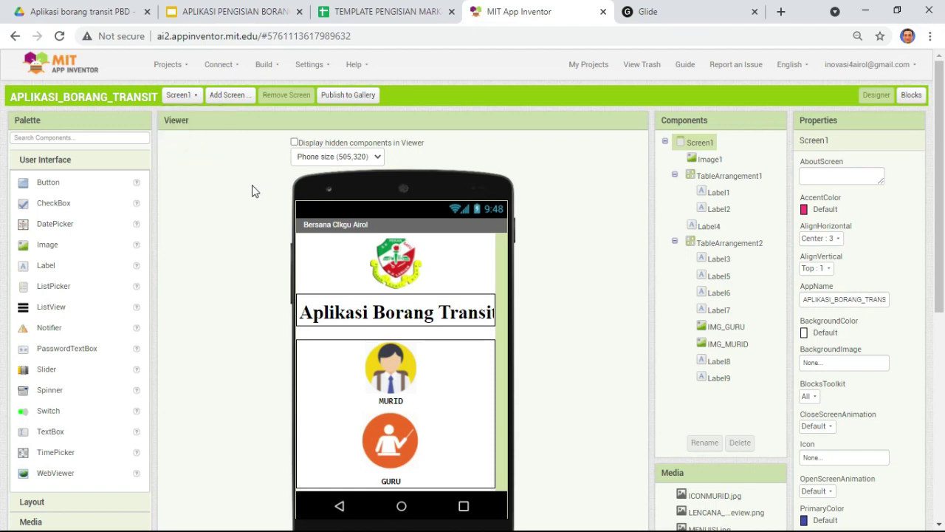
click(189, 95)
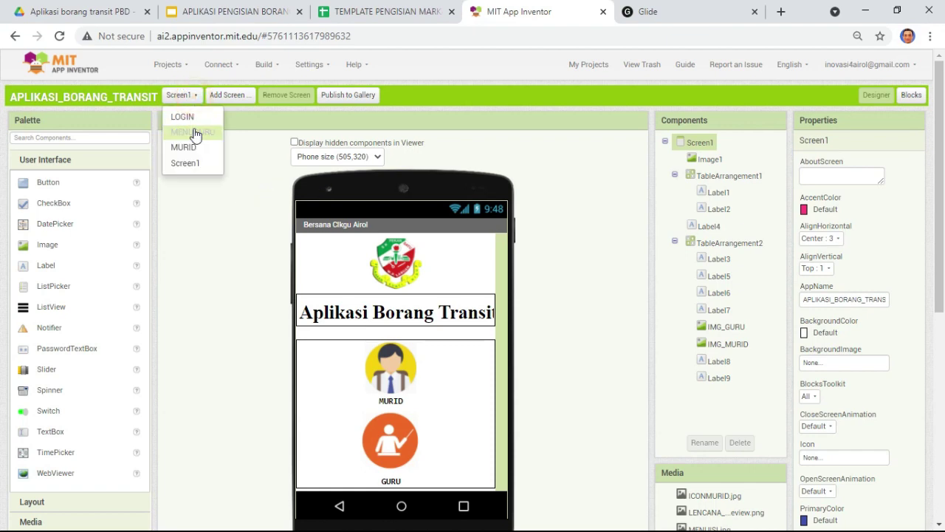
click(190, 237)
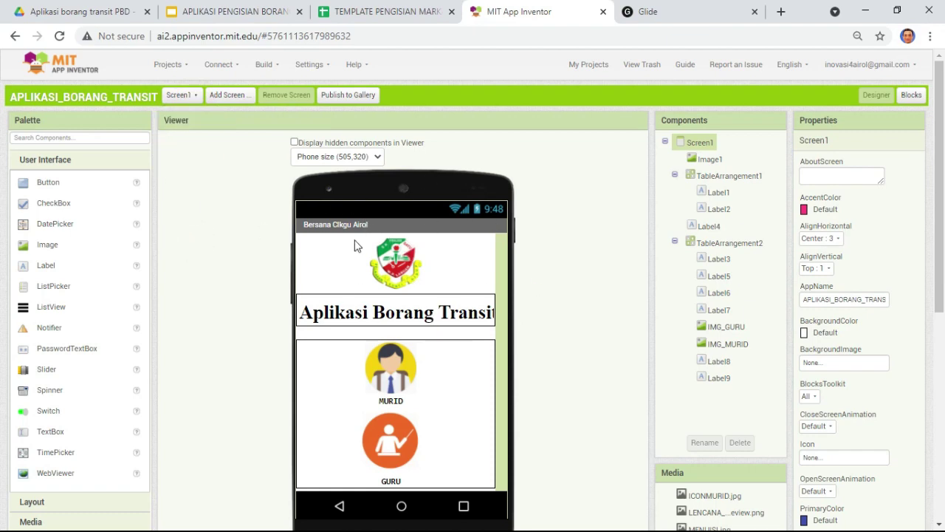
scroll(451, 320, down, 2)
scroll(492, 353, up, 2)
Select the school logo Image1 on Screen1 and view the picture files that can be assigned to it
click(403, 265)
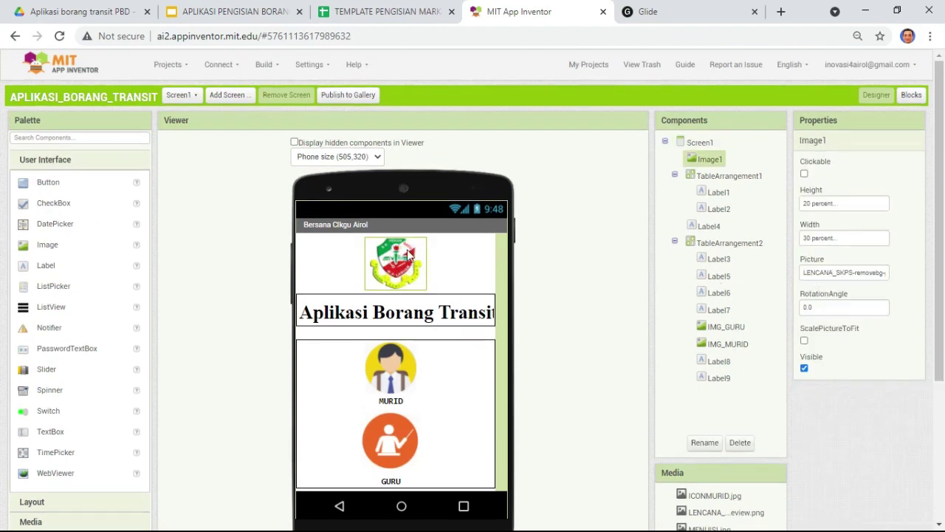
click(856, 274)
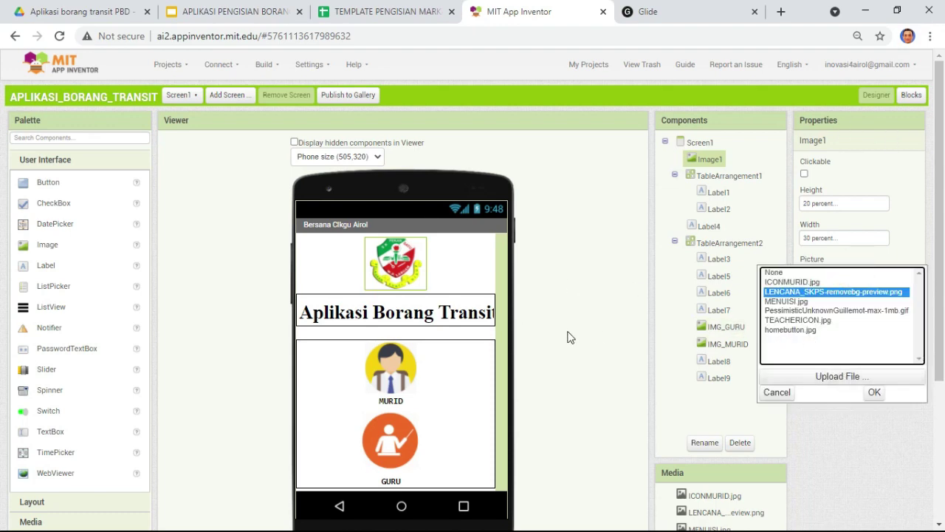
click(555, 260)
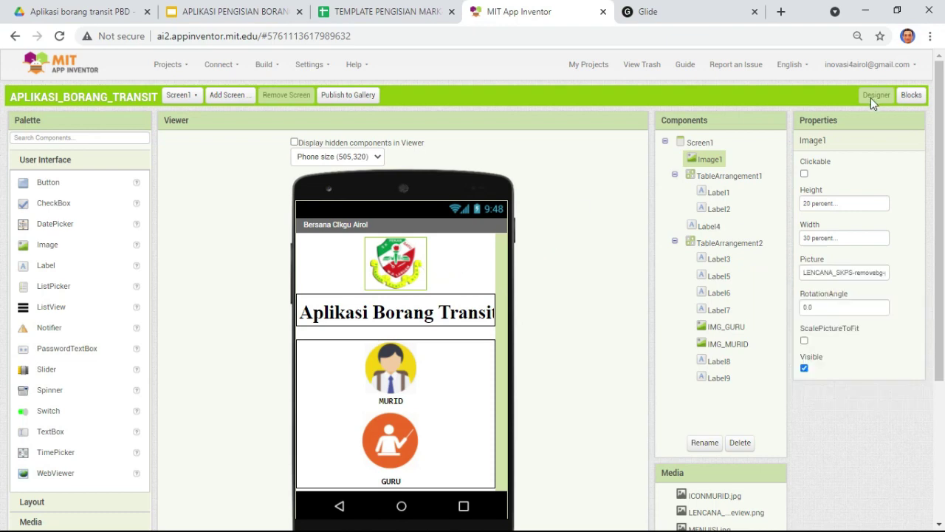
Show Screen1's blocks and move the IMG_MURID and IMG_GURU click event blocks close together, one above the other
click(911, 98)
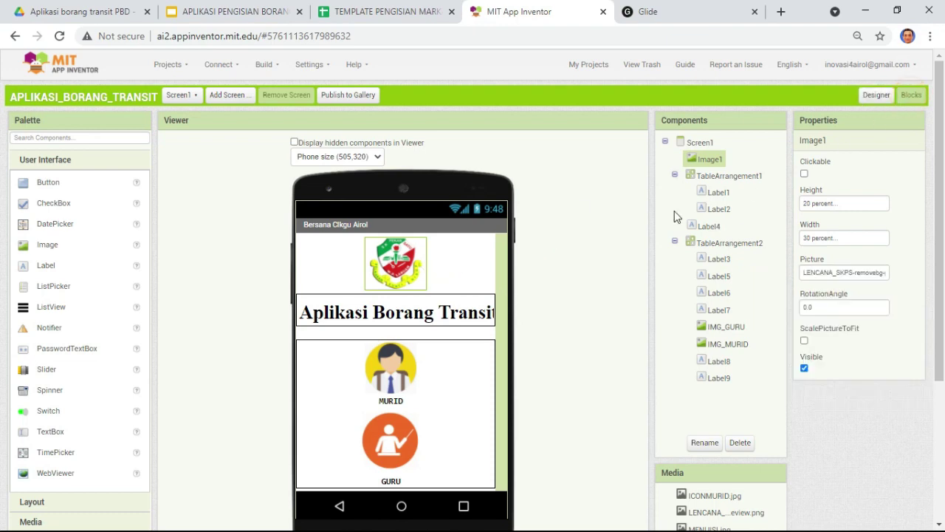
drag(504, 267, 303, 208)
drag(366, 354, 306, 259)
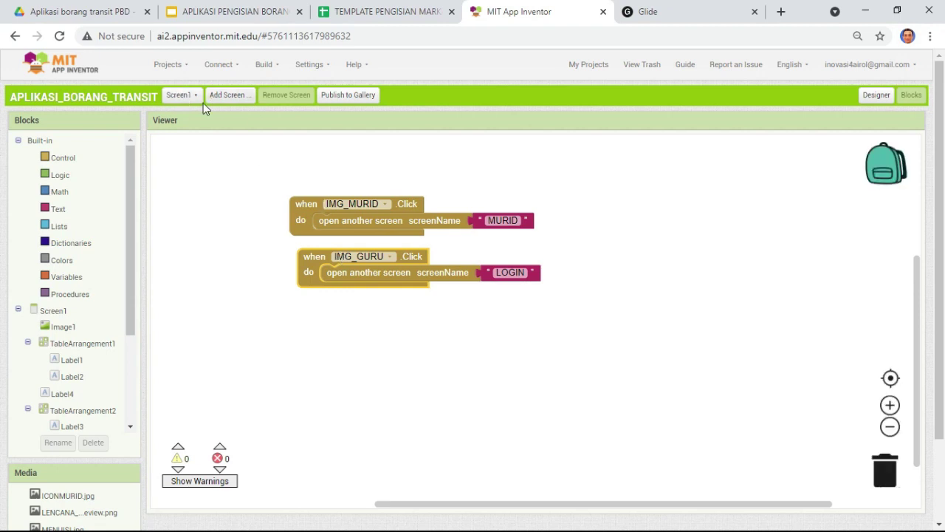
Open the MURID screen in the designer and collapse VerticalArrangement2 and VerticalArrangement1 in its component tree
click(874, 95)
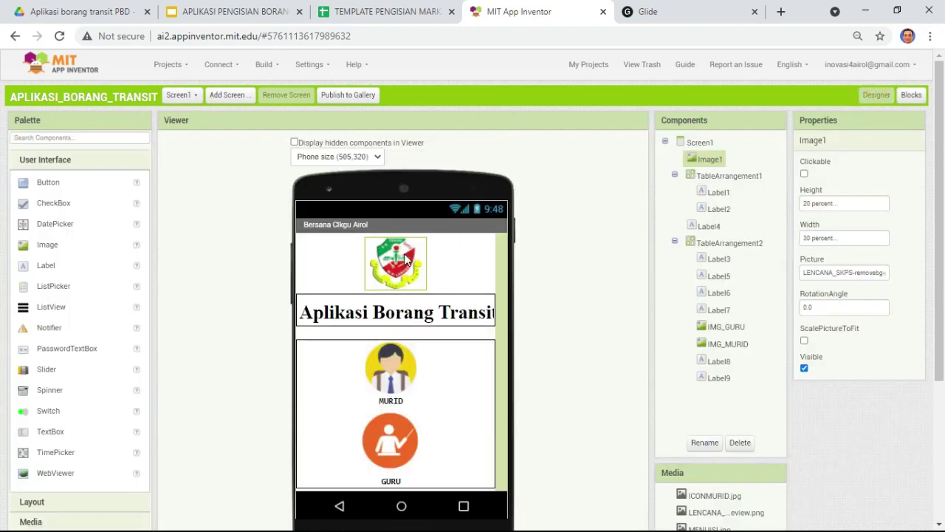
click(181, 94)
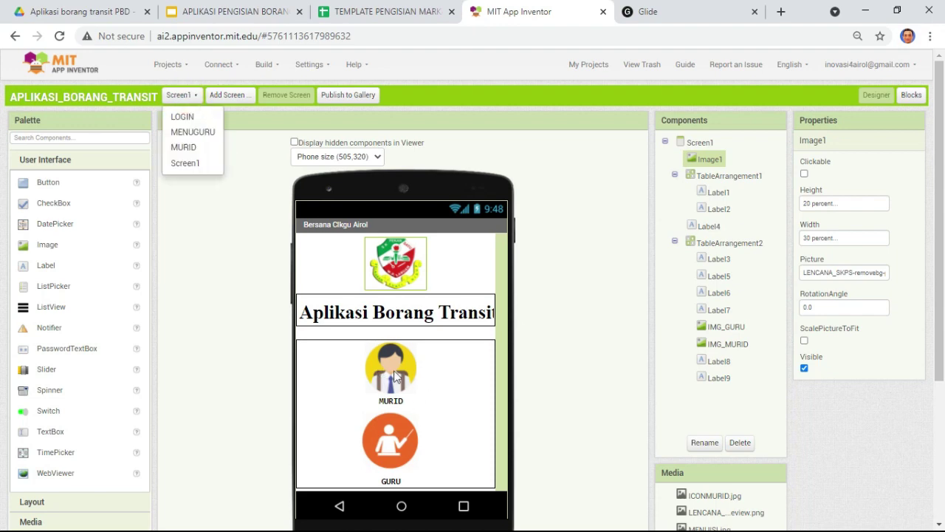
click(198, 147)
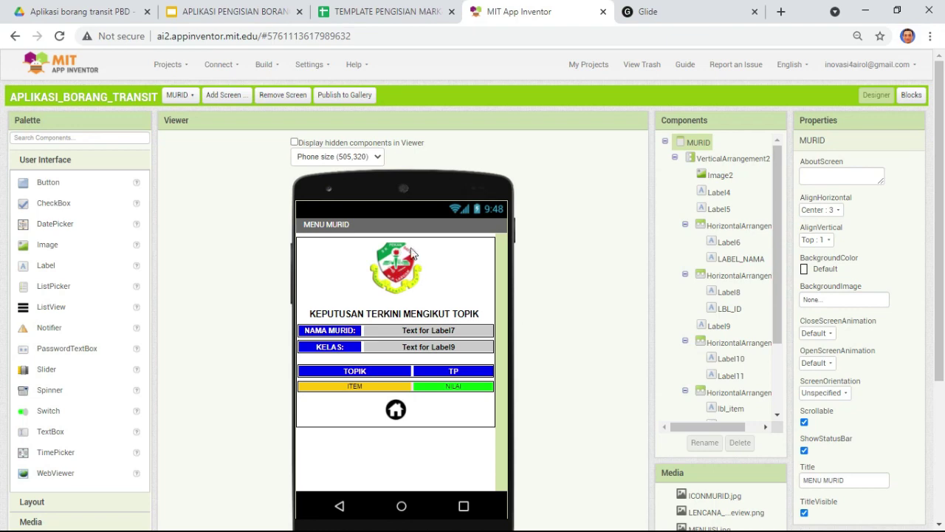
click(675, 159)
click(676, 174)
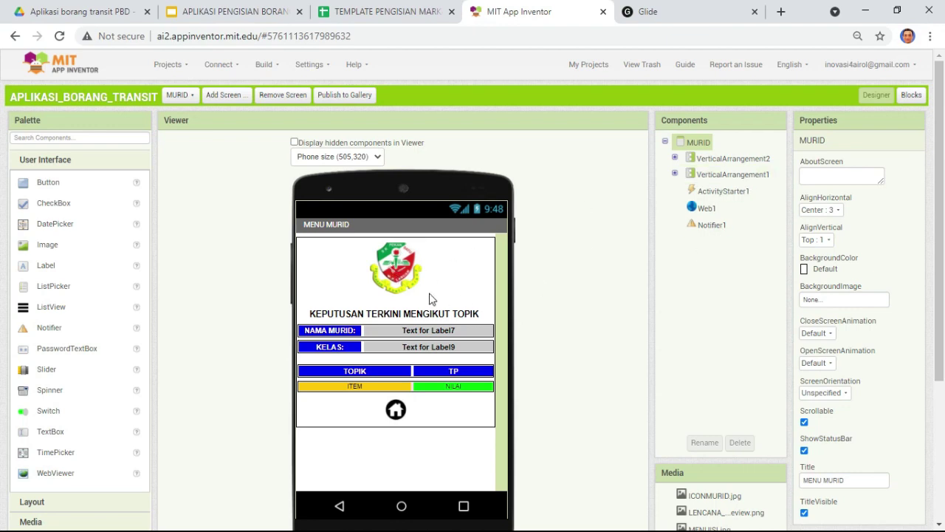
Check the picture choices for the MURID screen's logo Image2 and try switching the image's visibility off and on
click(405, 275)
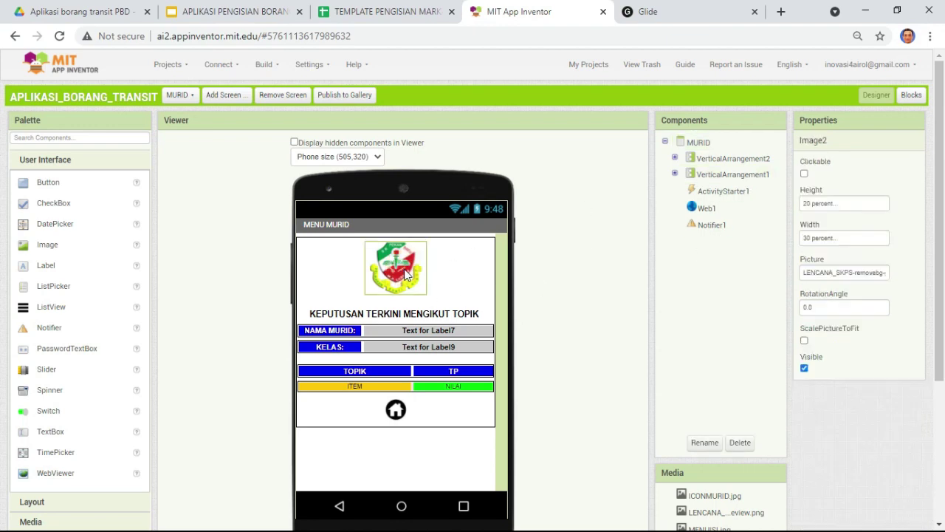
click(734, 176)
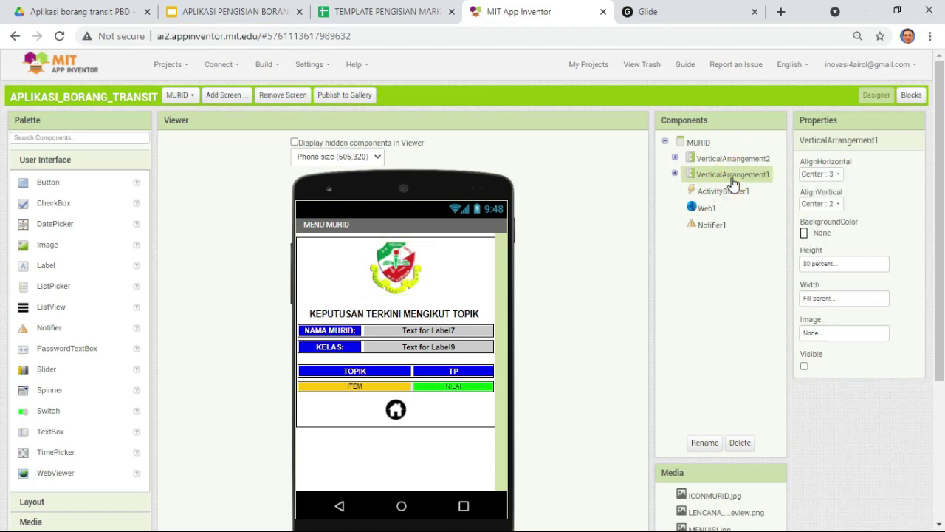
click(416, 274)
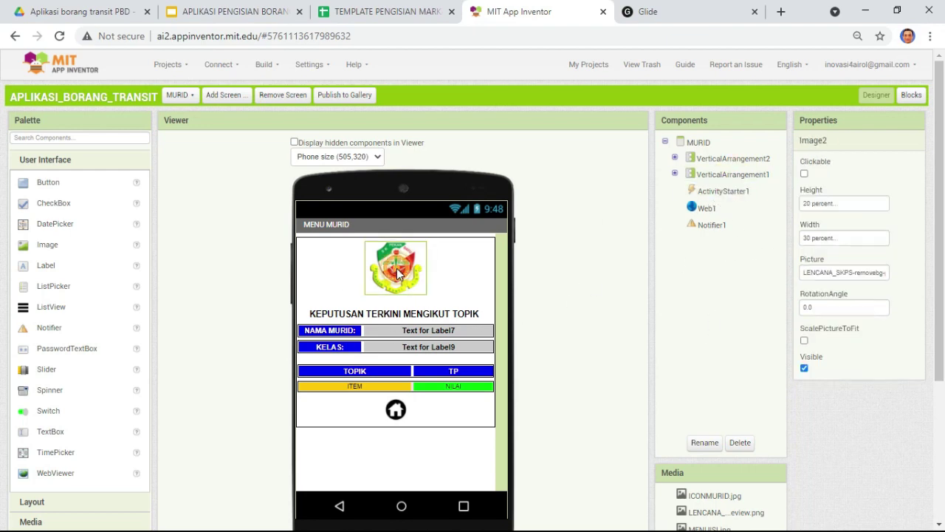
click(858, 273)
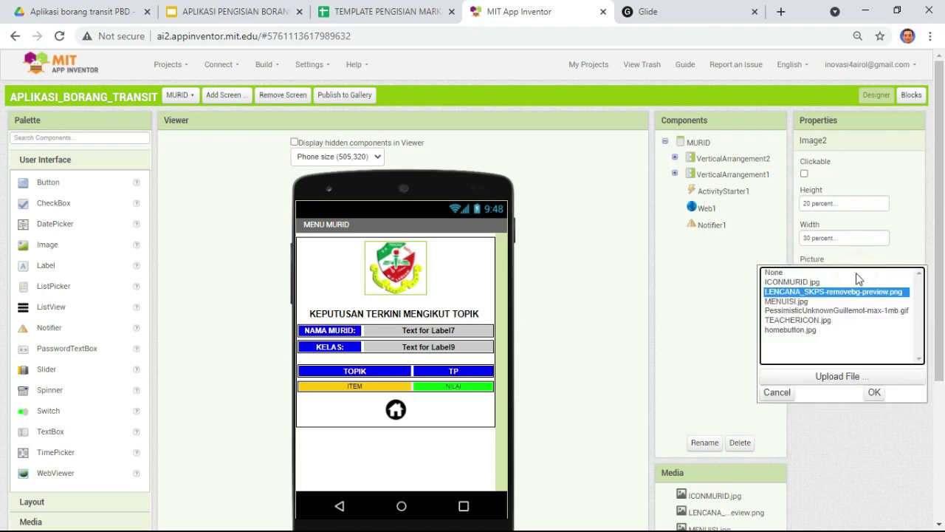
click(700, 292)
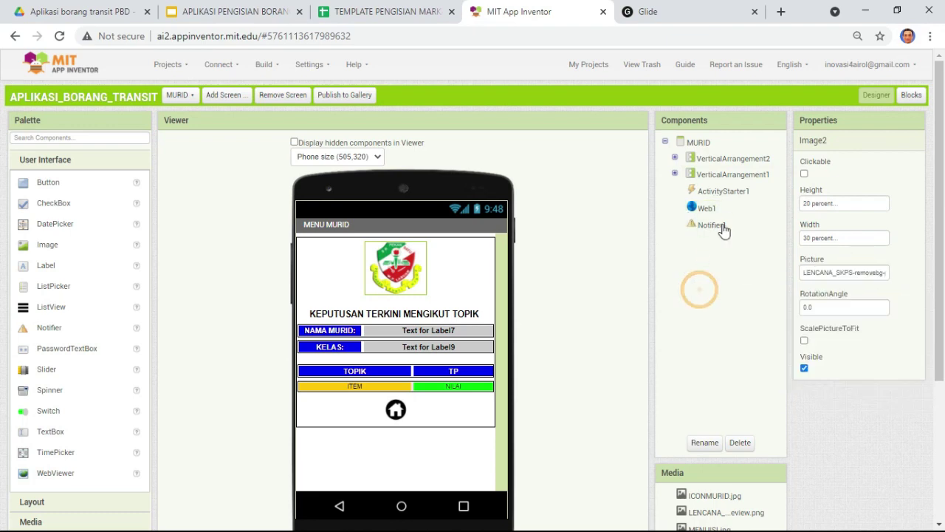
click(804, 369)
click(804, 369)
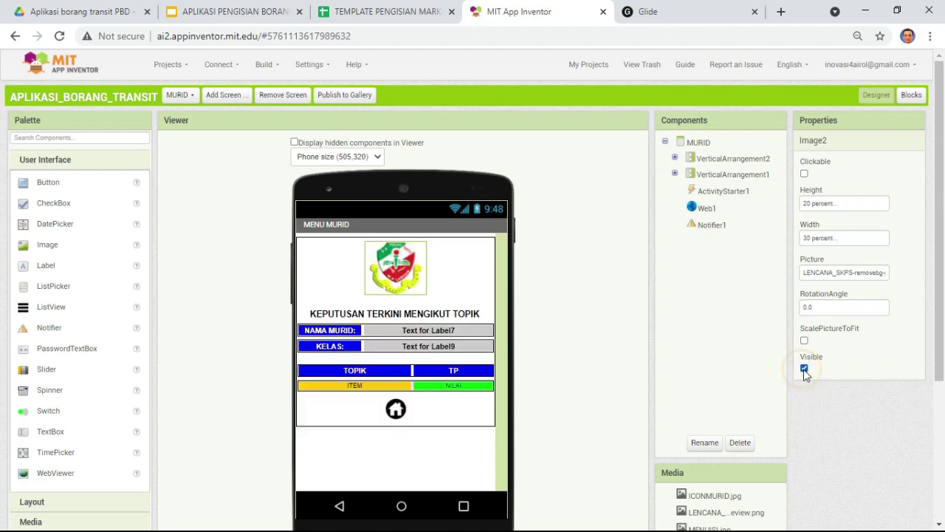
Hide VerticalArrangement2 and make VerticalArrangement1 visible on the MURID screen
click(729, 179)
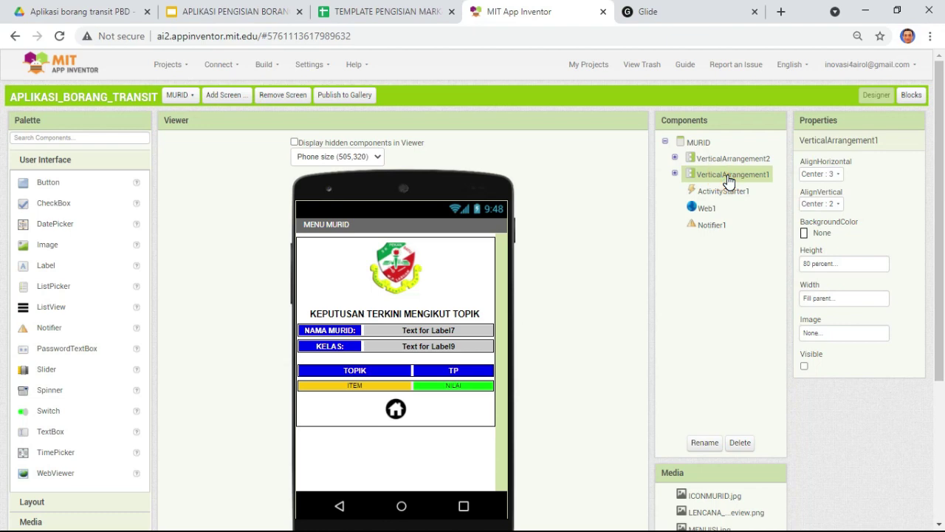
click(740, 161)
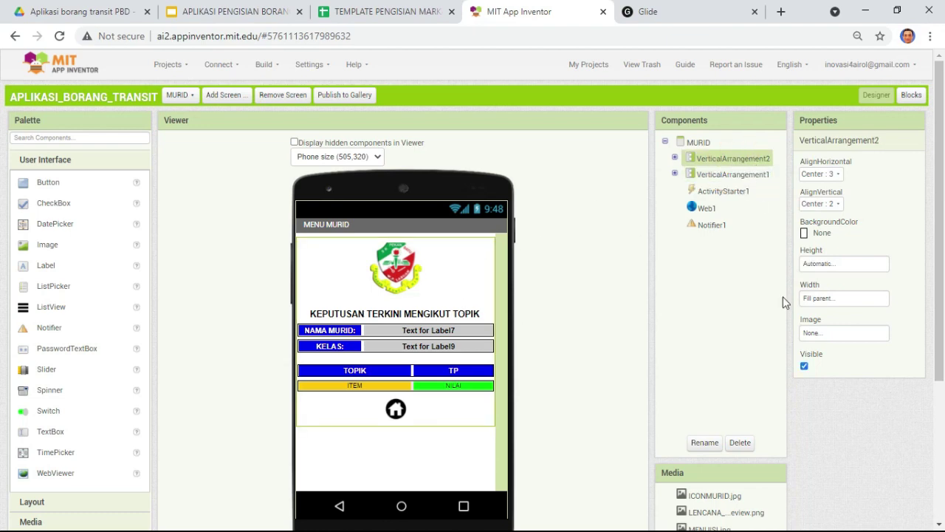
click(804, 367)
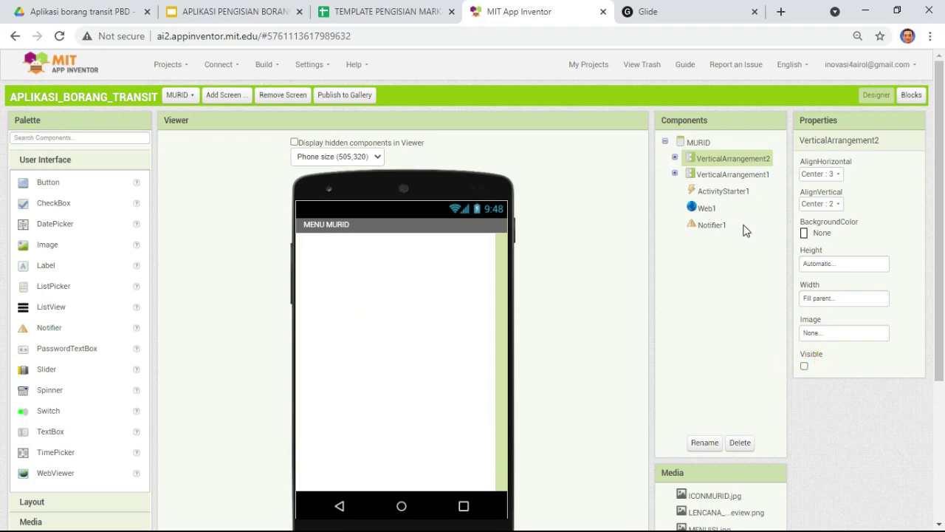
click(761, 177)
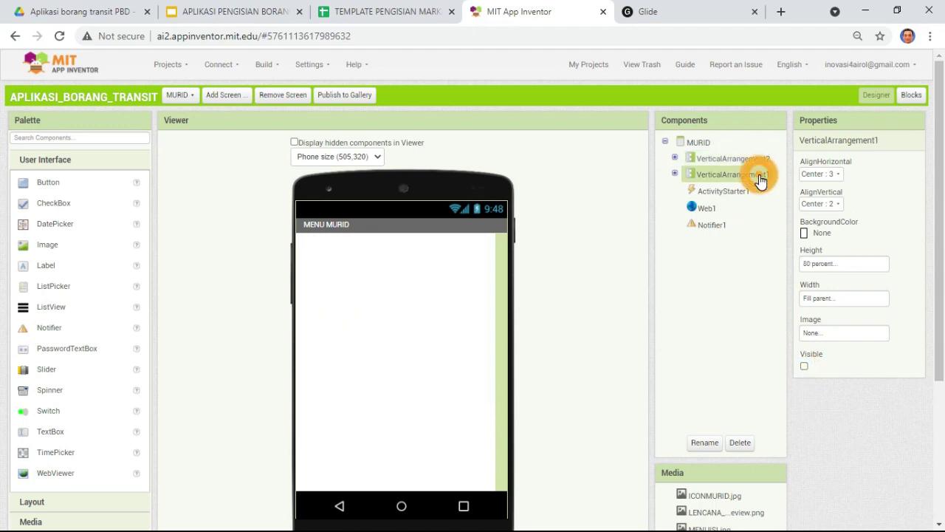
click(804, 367)
Select the school logo Image1 in VerticalArrangement1 and try its ScalePictureToFit option
click(386, 315)
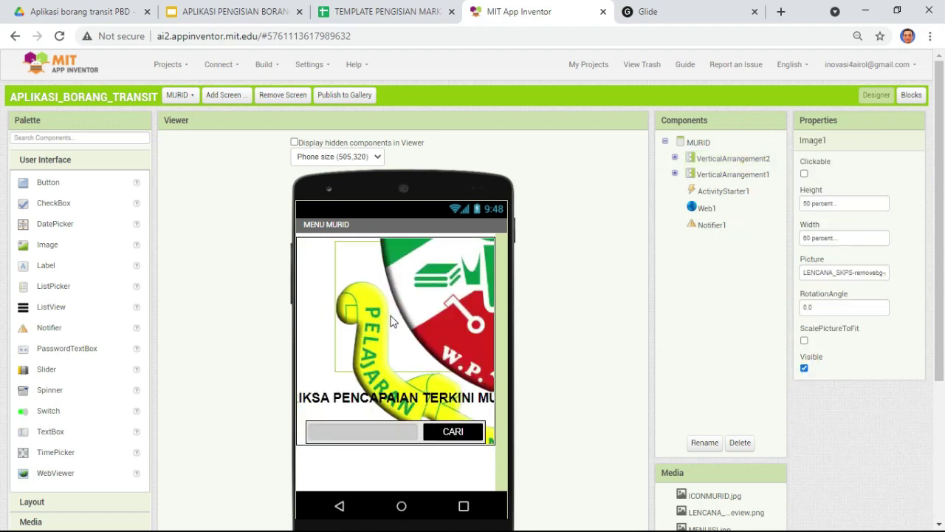
click(804, 341)
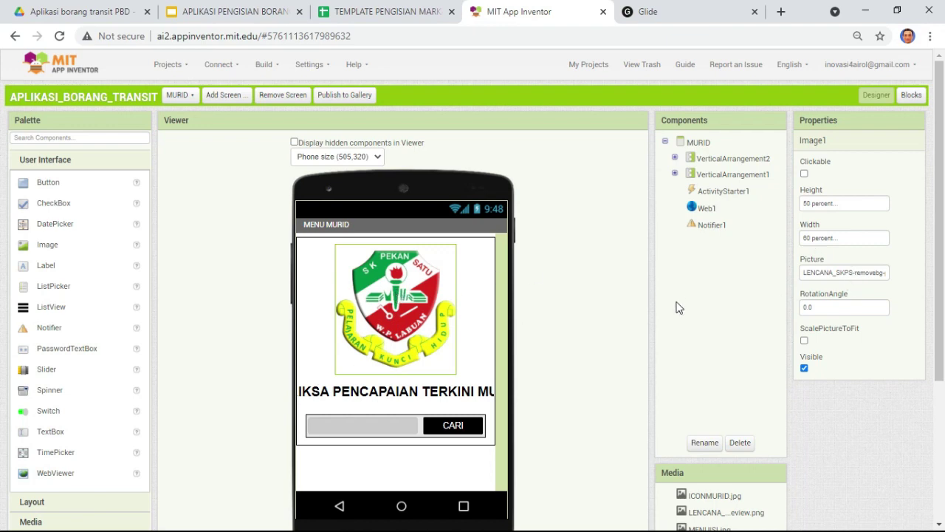
click(558, 271)
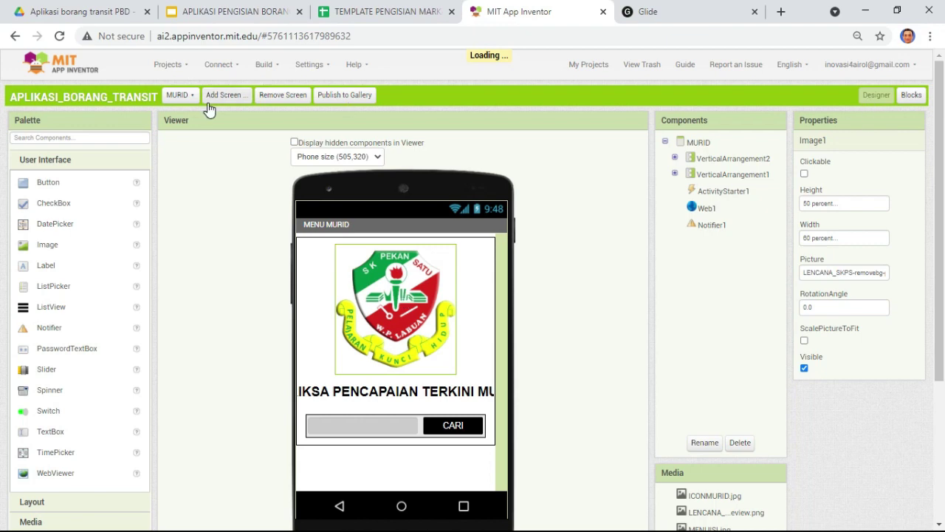
Open the MURID screen's blocks and select the Google Sheets link text joined into the Web1 URL for editing
click(183, 94)
click(197, 151)
click(911, 94)
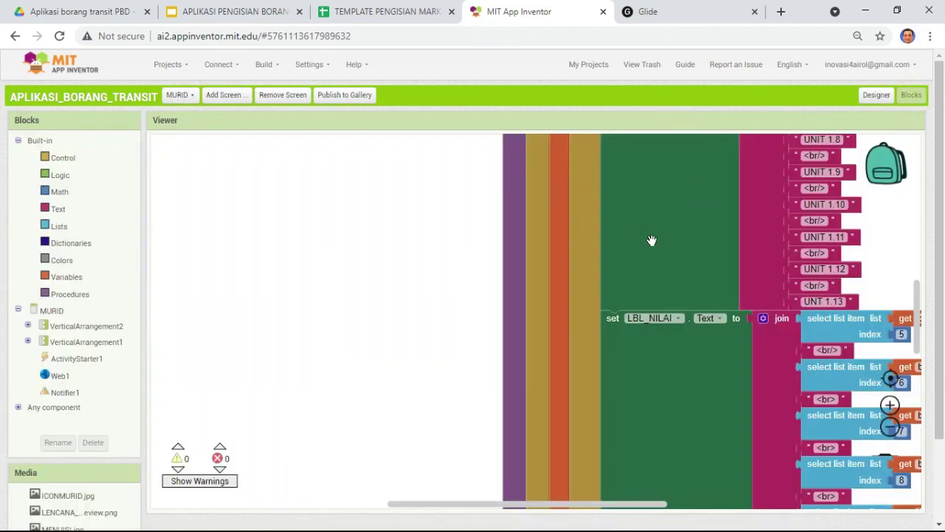
scroll(411, 352, up, 1)
scroll(413, 352, down, 2)
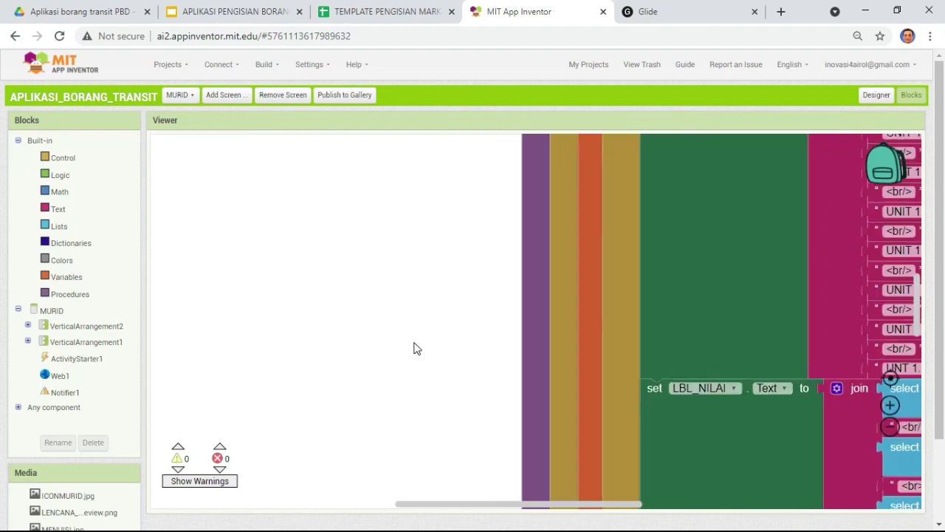
scroll(300, 316, up, 4)
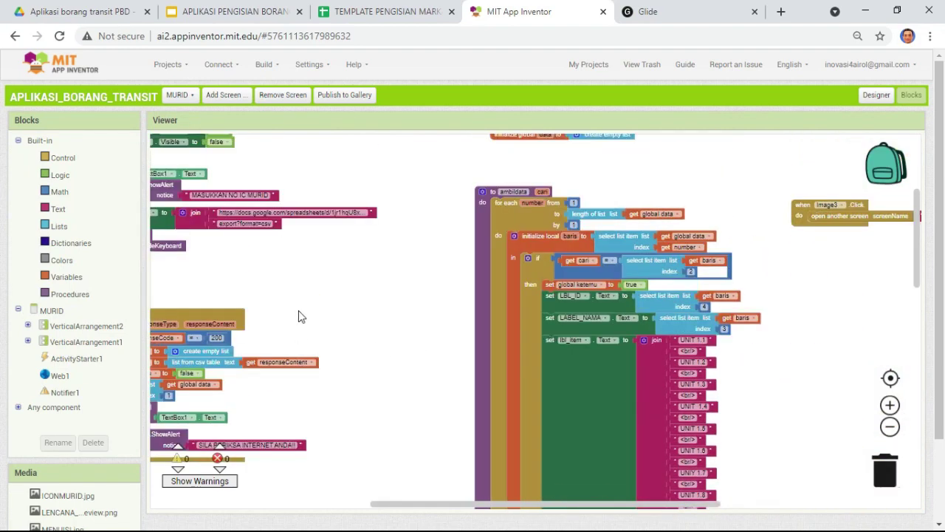
click(294, 213)
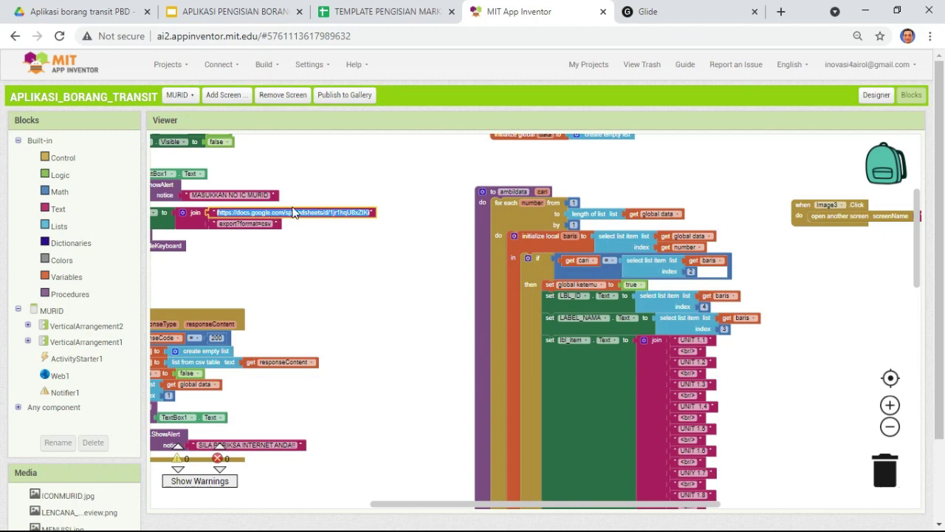
Switch to the TEMPLATE PENGISIAN MARKAH PBD (TRANSIT) sheet and copy its address up to the slash before "edit"
click(376, 13)
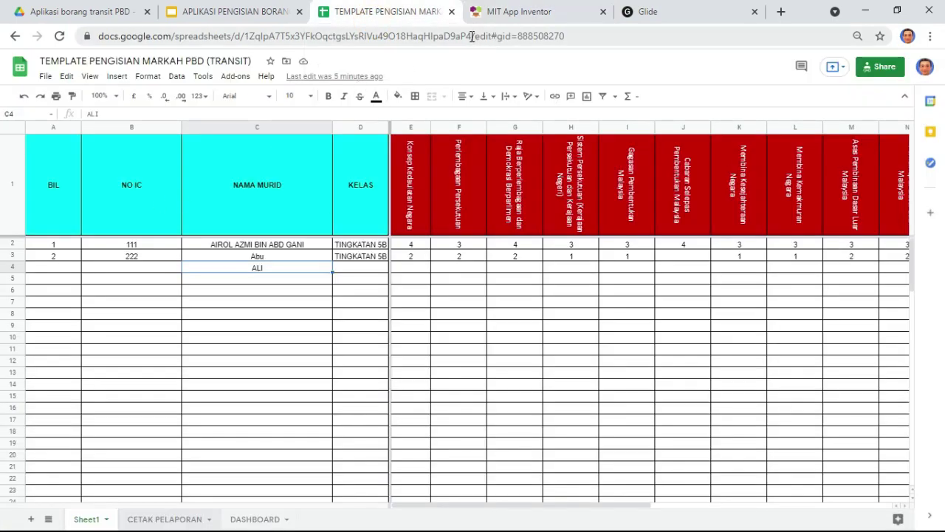
drag(476, 36, 67, 42)
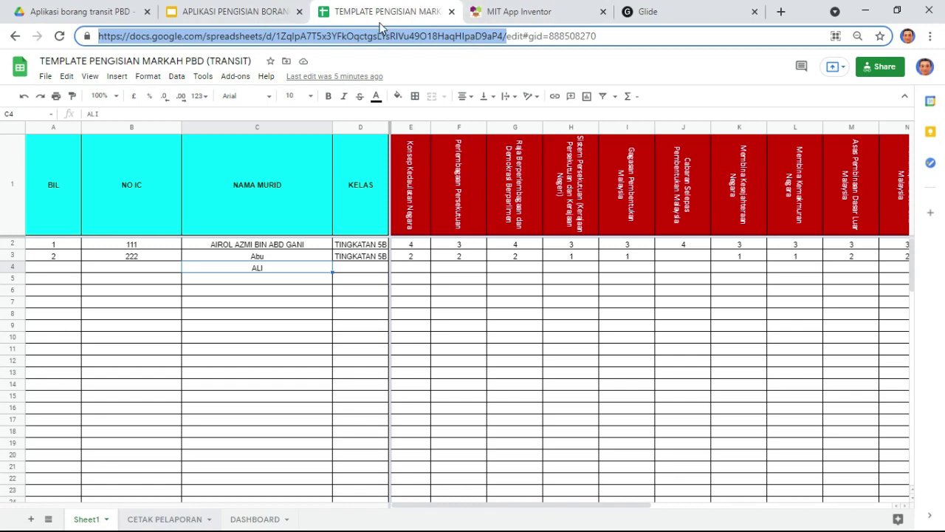
right_click(378, 36)
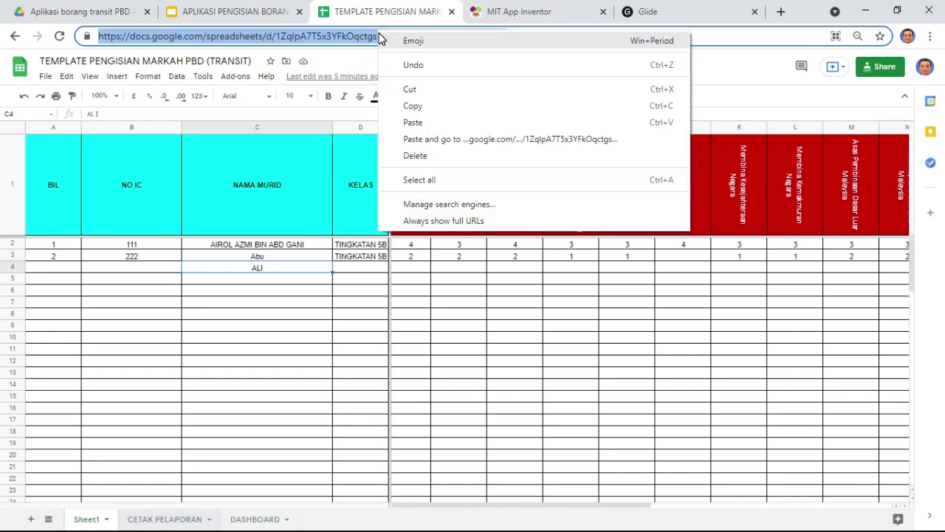
click(419, 108)
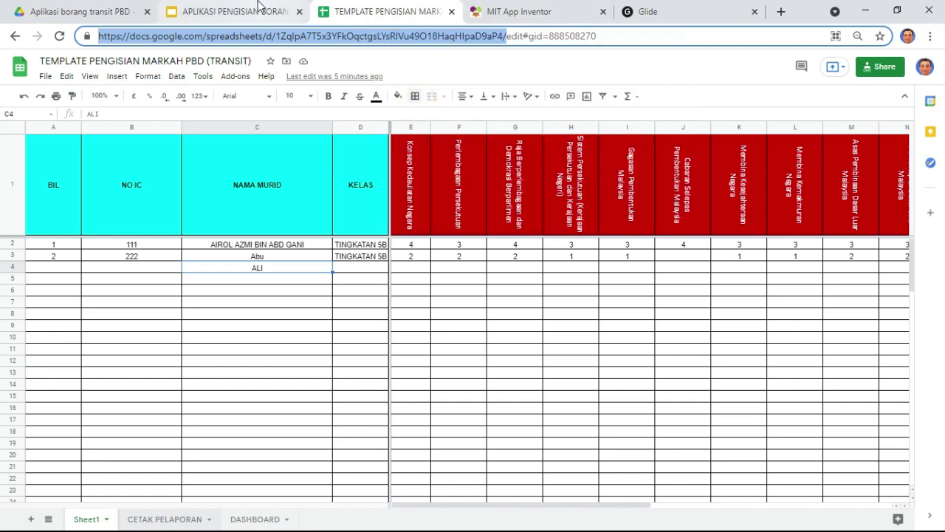
Return to MIT App Inventor and replace the link text in the Web1 URL join block with the copied spreadsheet address
click(521, 13)
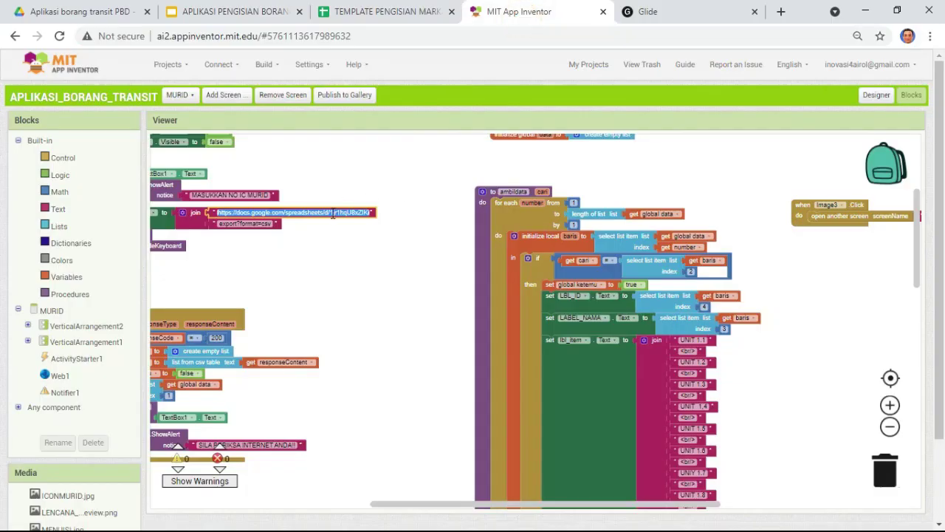
key(ctrl+v)
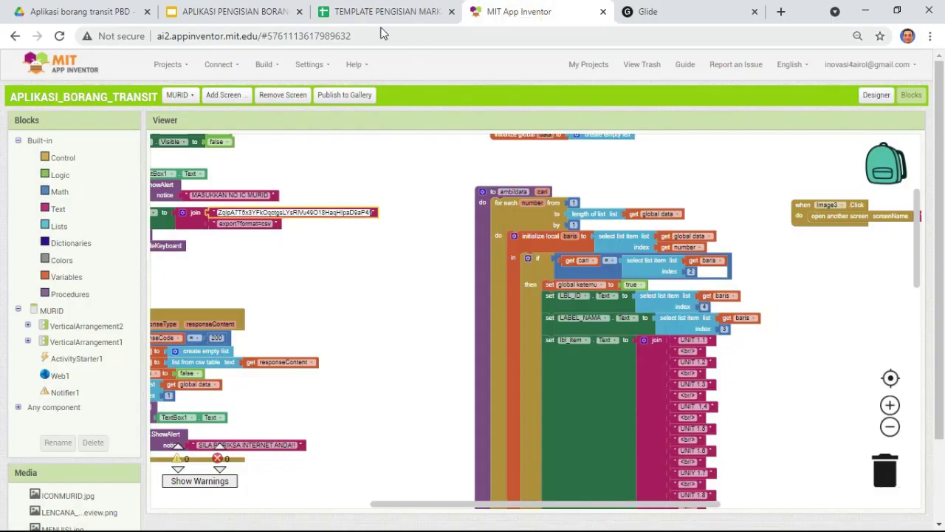
click(378, 259)
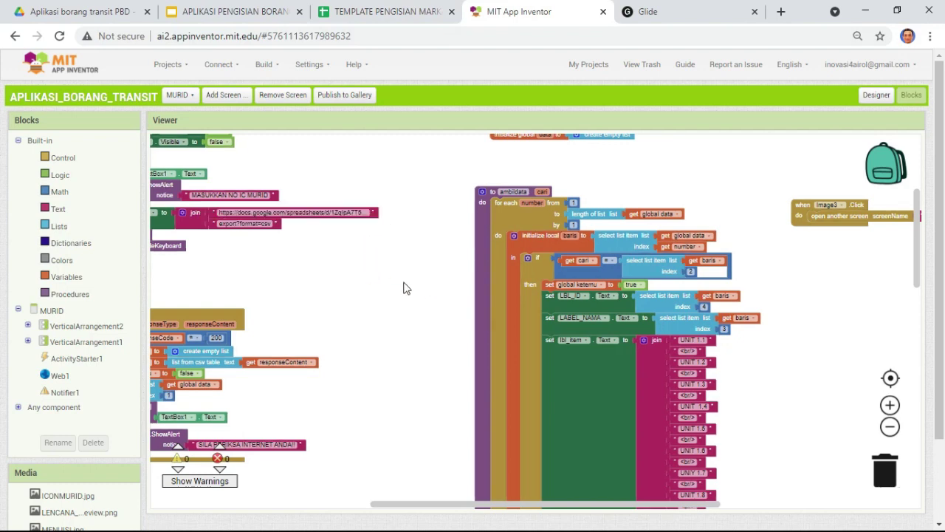
Look over the MURID screen's remaining blocks, including the ambildata procedure with its UNIT labels and LBL_NILAI list items
scroll(402, 289, down, 1)
scroll(403, 290, down, 1)
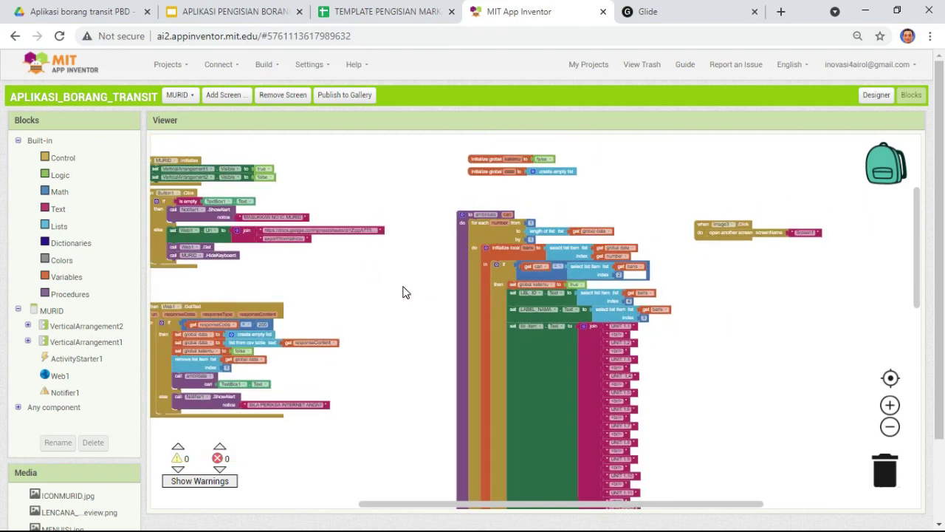
drag(753, 357, 853, 278)
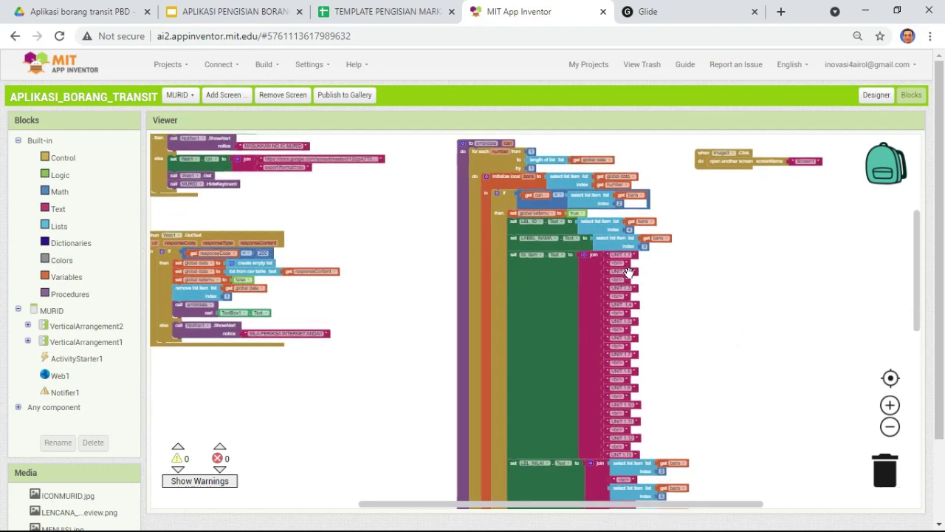
drag(919, 266, 605, 273)
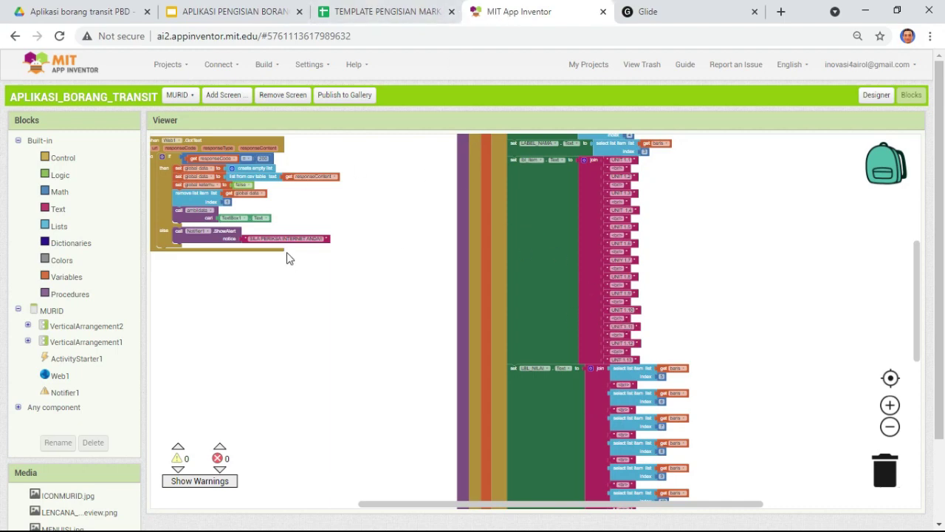
scroll(517, 348, down, 10)
scroll(468, 338, up, 15)
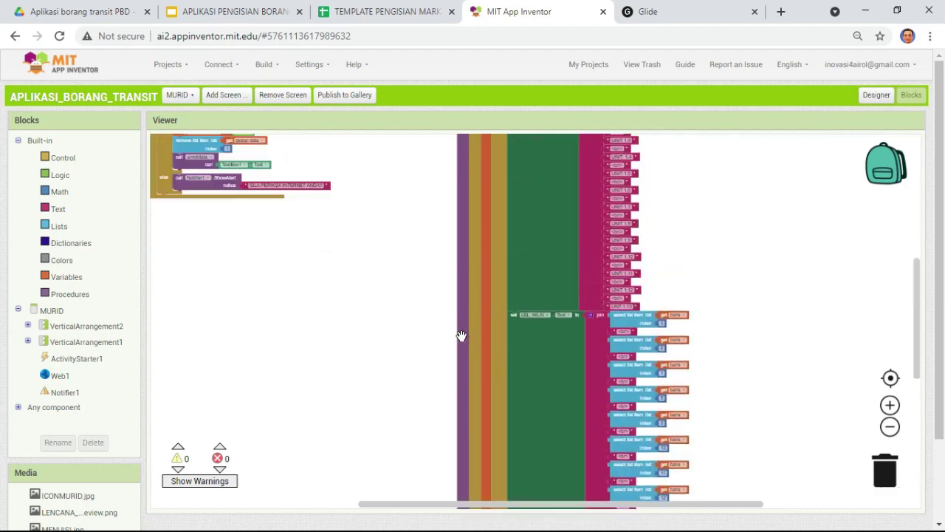
scroll(735, 342, down, 3)
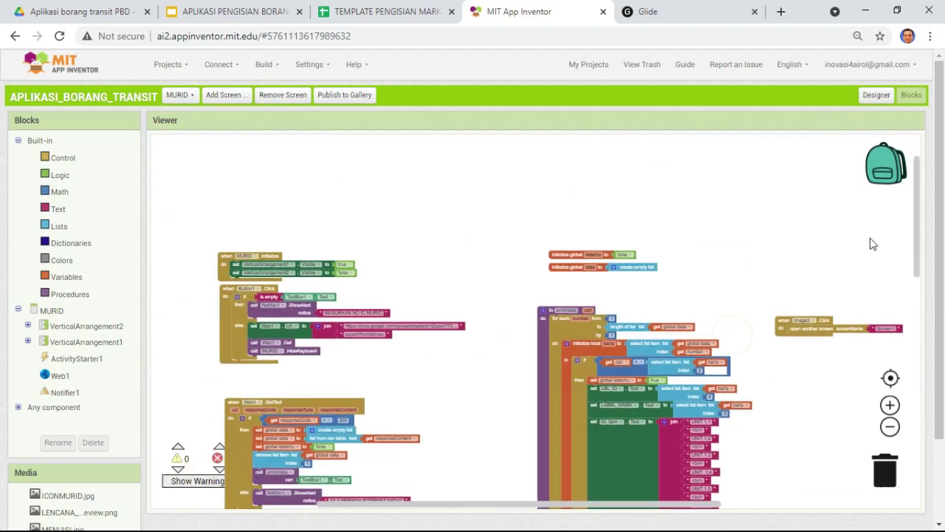
In the MURID screen's designer, hide VerticalArrangement1 and make VerticalArrangement2 visible
click(876, 93)
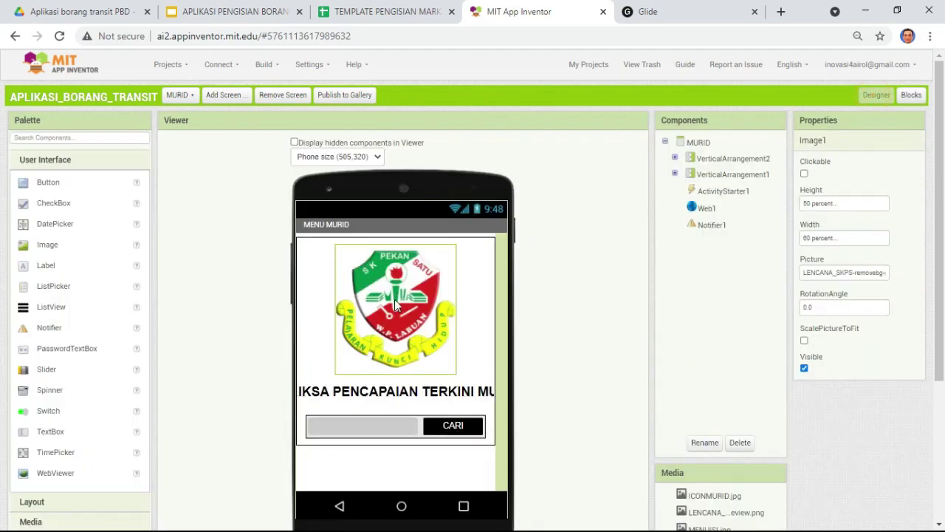
click(731, 178)
click(805, 365)
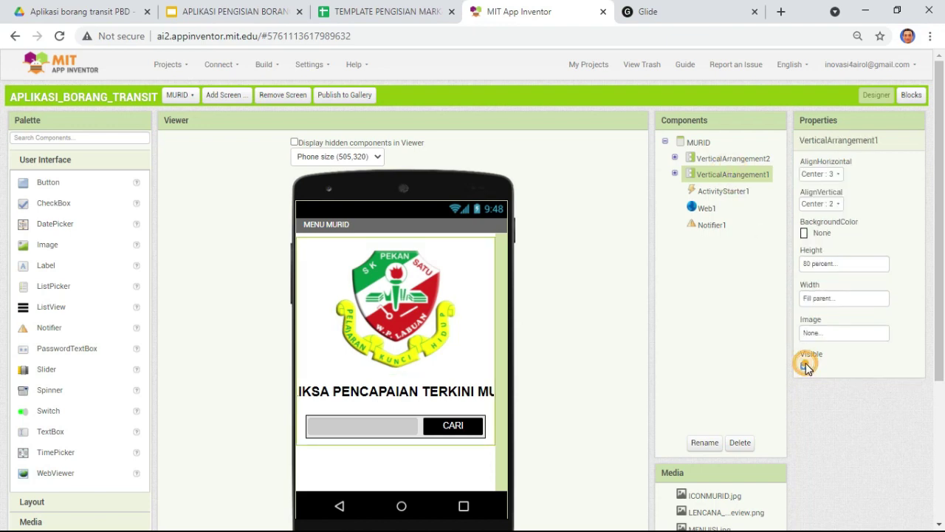
click(734, 159)
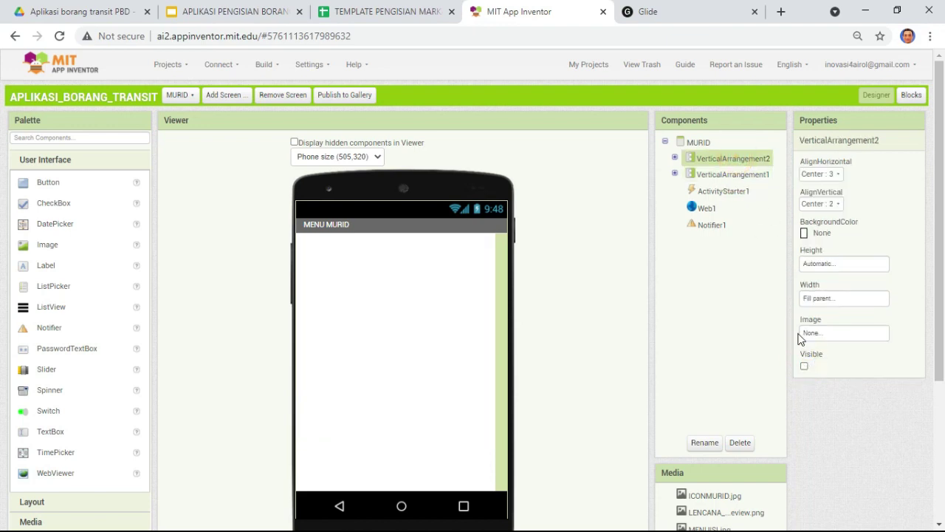
click(805, 366)
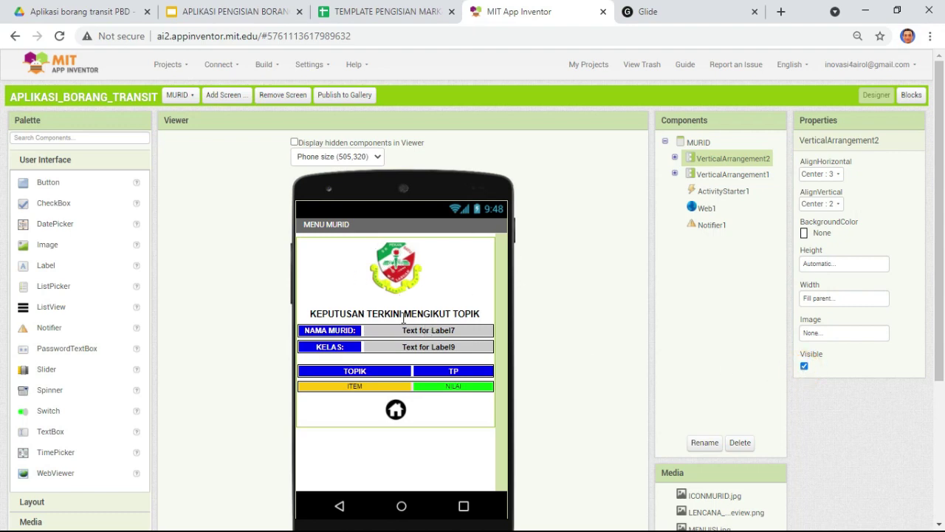
click(594, 216)
Glance at the mark template and the presentation tabs, and open the MENUGURU screen in the App Inventor designer
click(184, 94)
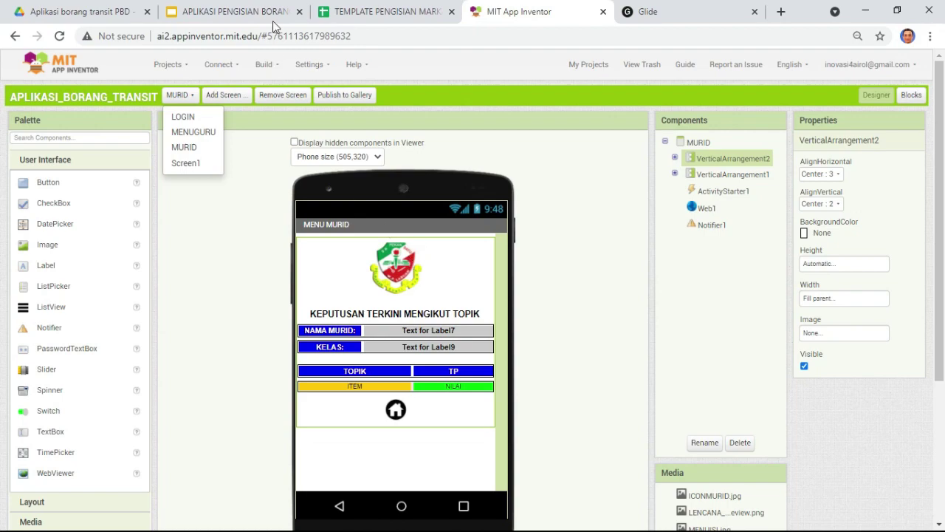
click(373, 12)
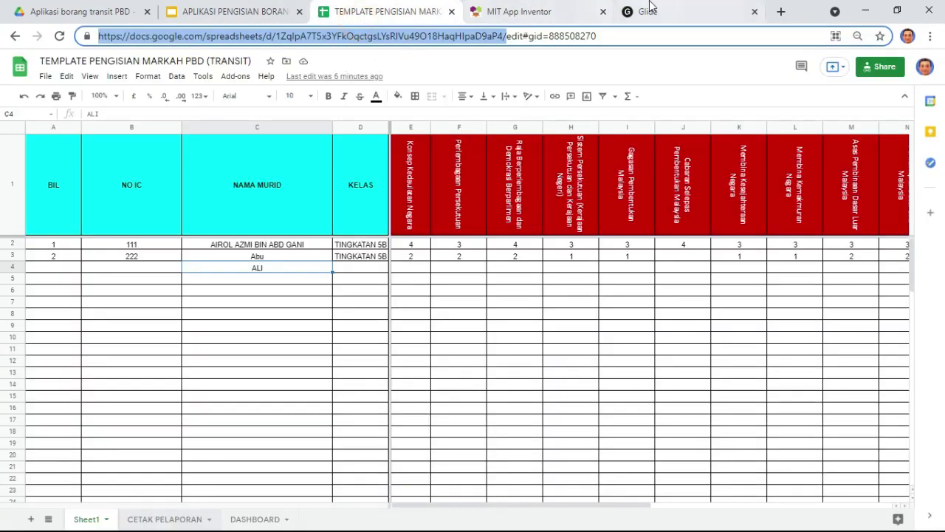
click(222, 12)
click(384, 19)
click(472, 21)
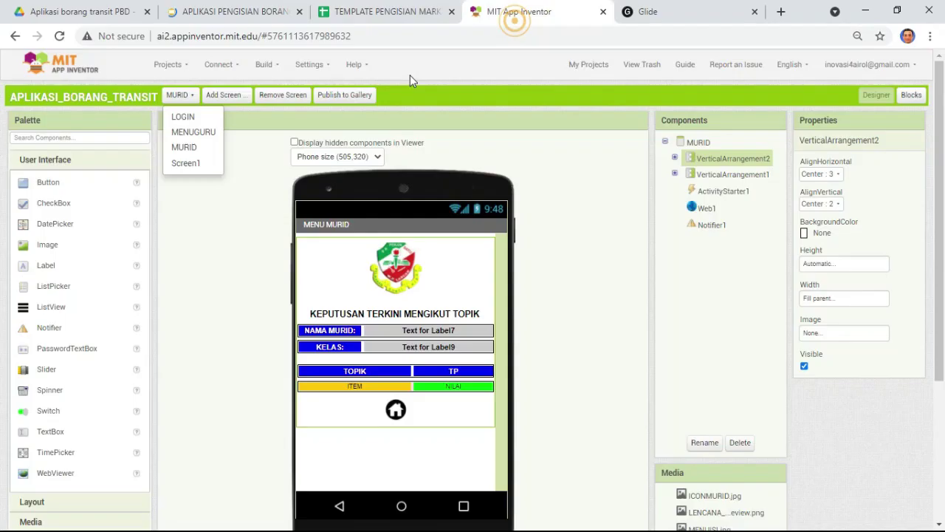
click(202, 134)
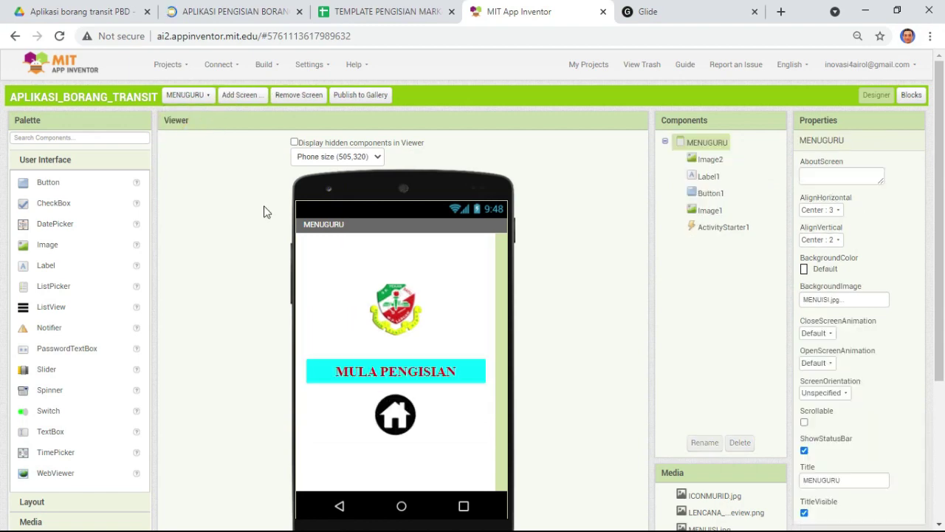
Open the LOGIN screen in the designer and inspect the properties of its logo Image1, background image and IDPENGGUNA text box
click(185, 94)
click(183, 116)
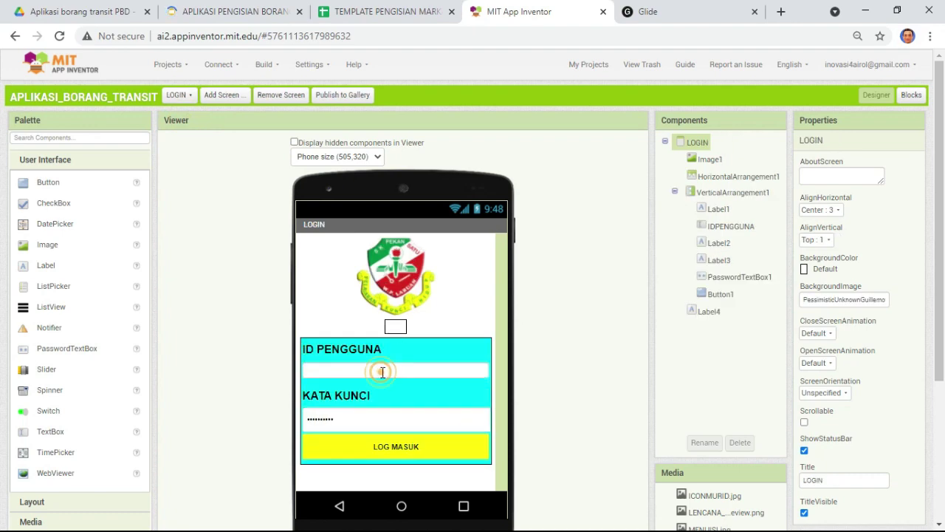
click(380, 371)
click(405, 272)
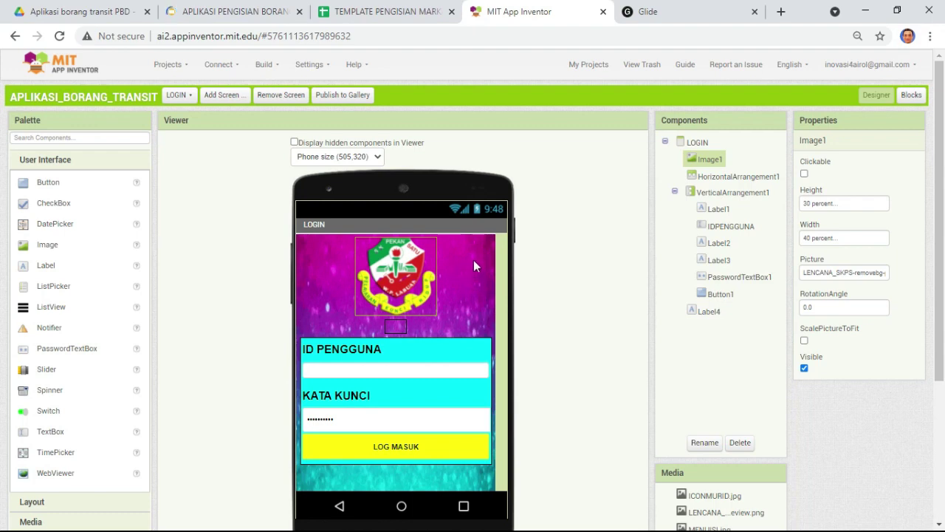
click(698, 144)
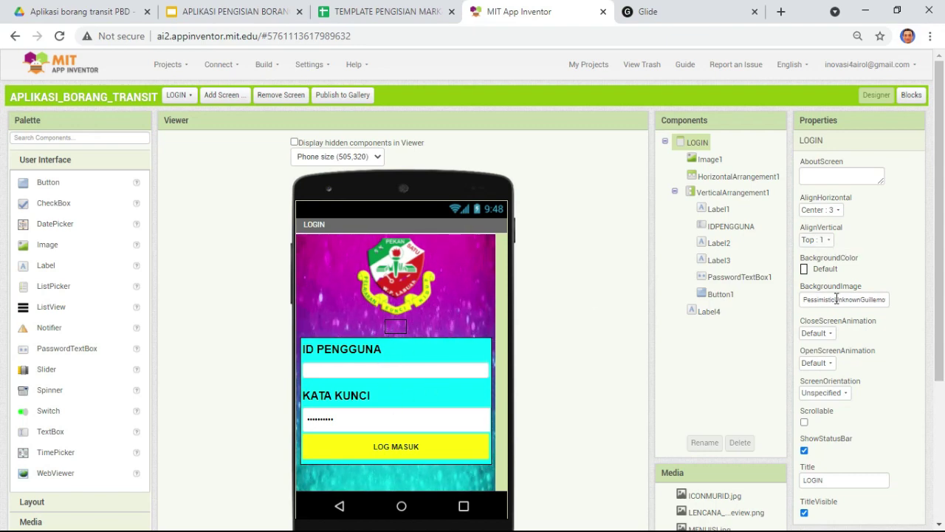
click(406, 263)
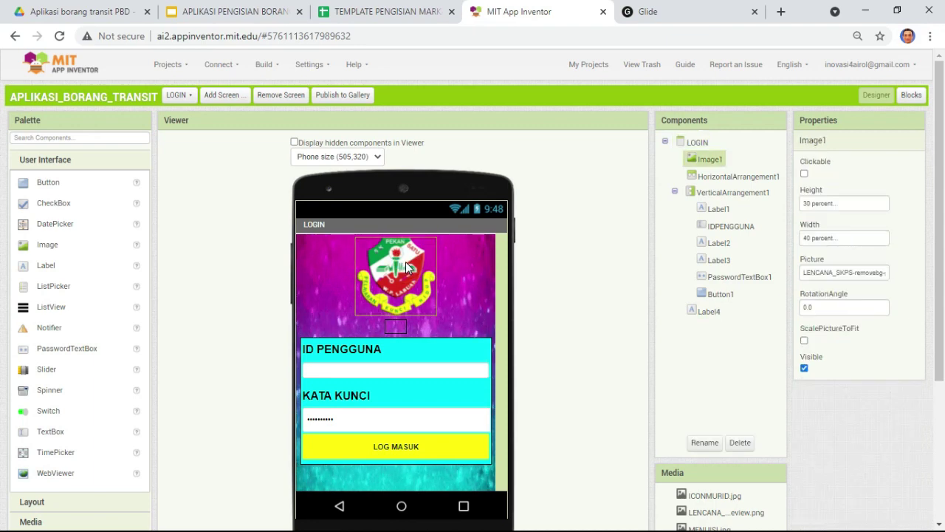
click(422, 370)
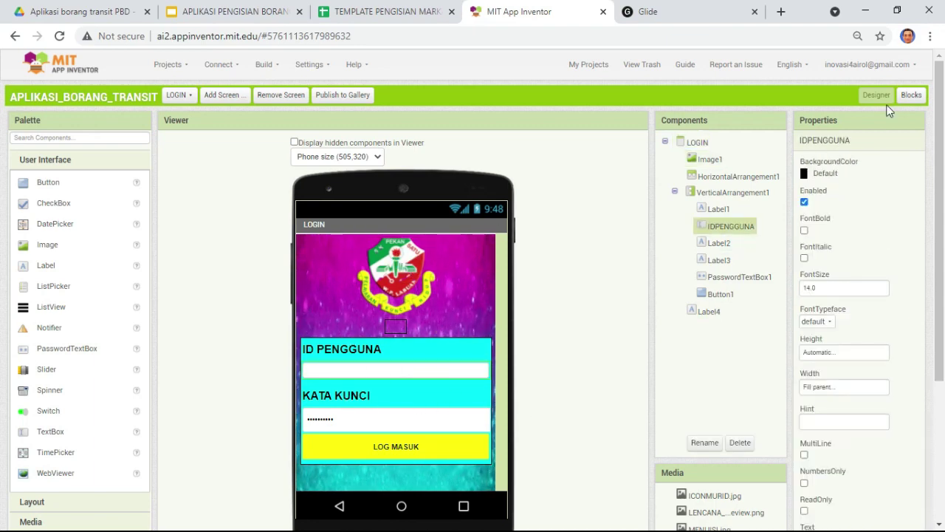
Open the LOGIN screen's blocks and examine the user ID and password text compared in Button1's click event
click(911, 94)
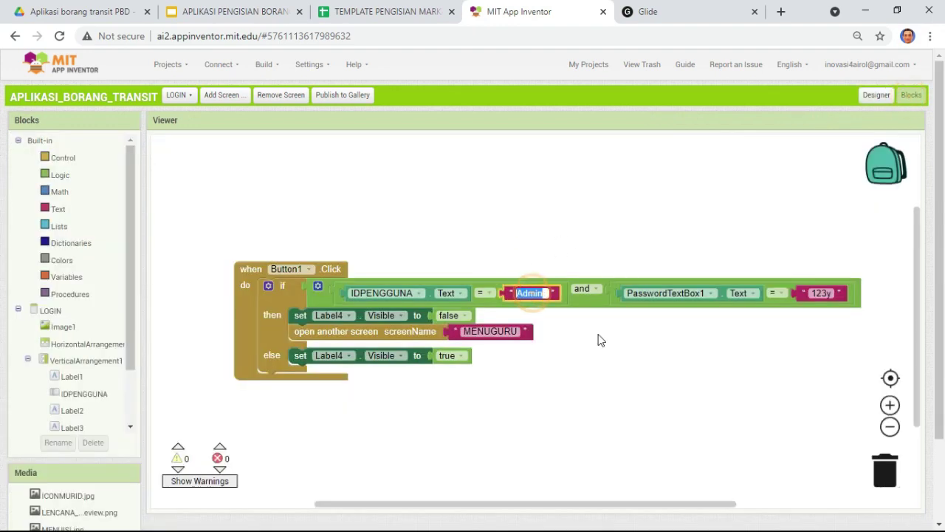
click(820, 293)
click(534, 293)
click(831, 293)
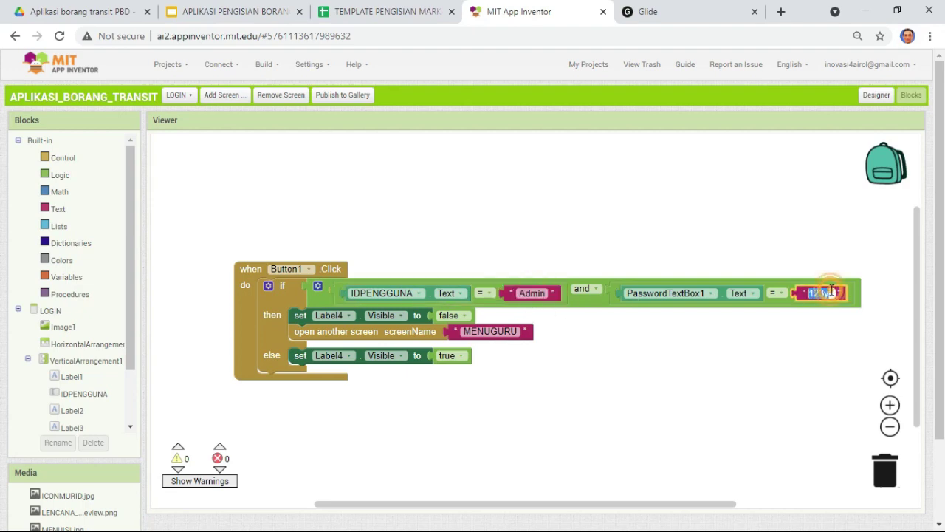
click(693, 371)
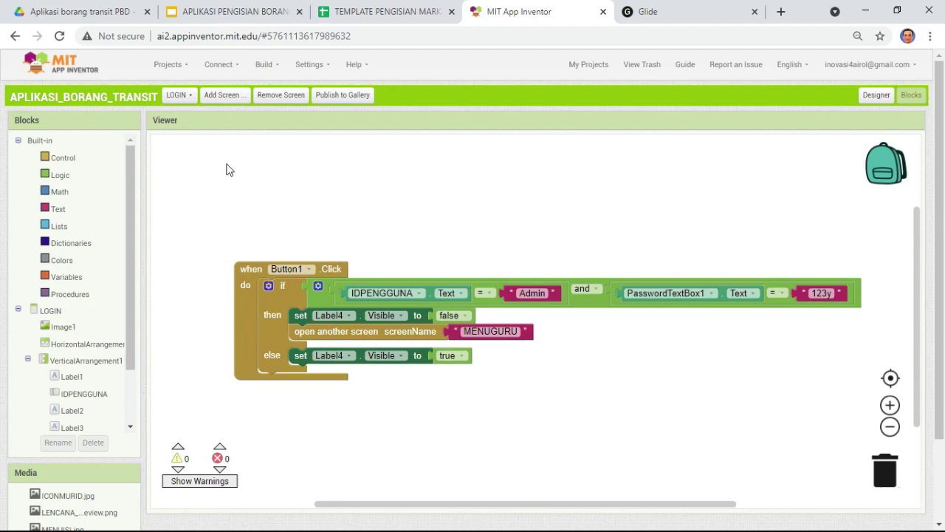
Return to the LOGIN screen's designer, glance at the MURID screen and open the MENUGURU screen
click(873, 95)
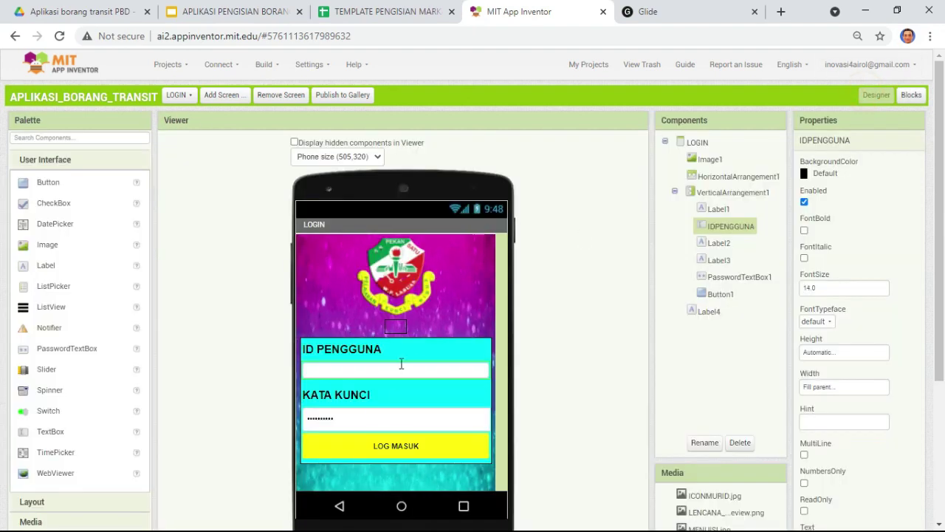
click(185, 98)
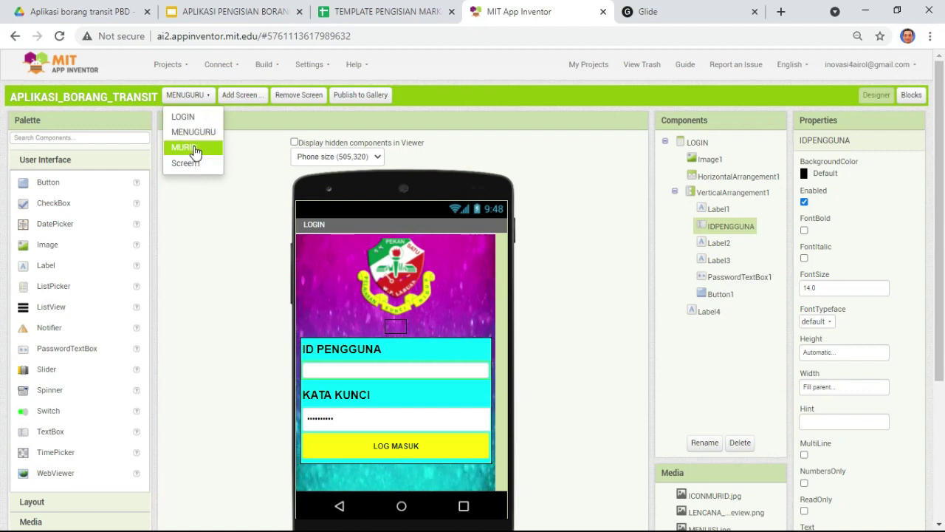
click(192, 148)
click(180, 96)
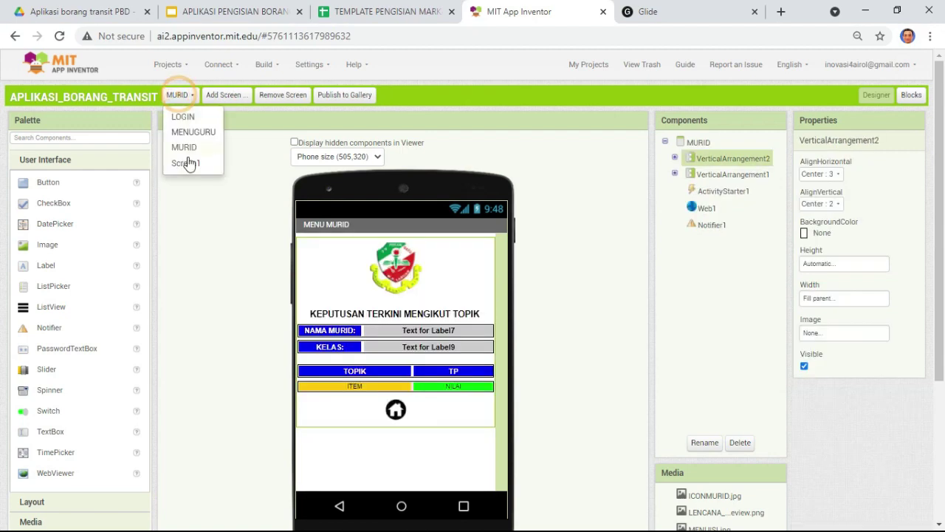
click(192, 133)
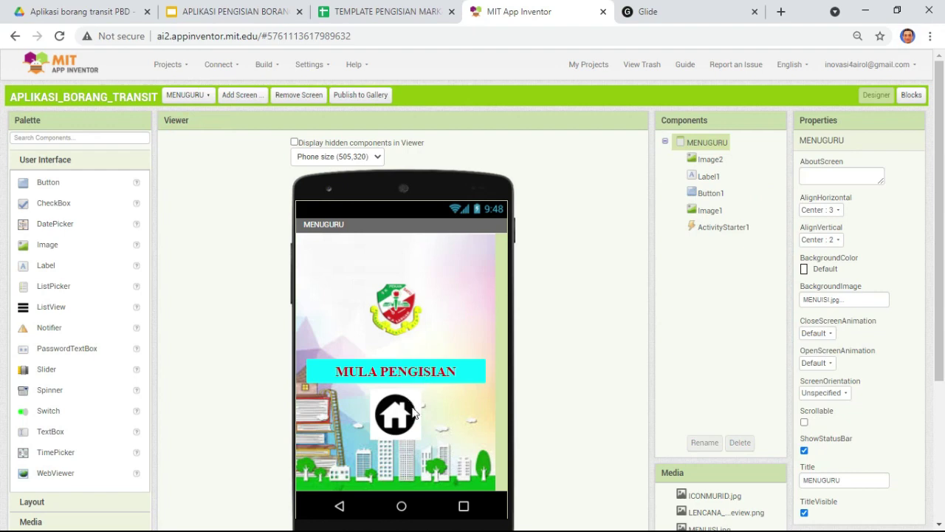
Inspect the properties of the school logo, the home image and the MULA PENGISIAN button on the MENUGURU screen
scroll(541, 310, down, 2)
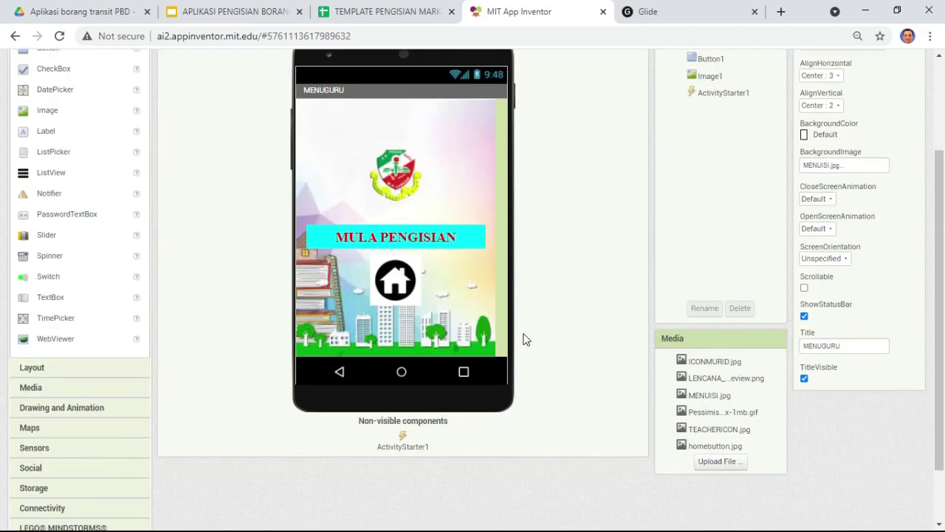
click(396, 167)
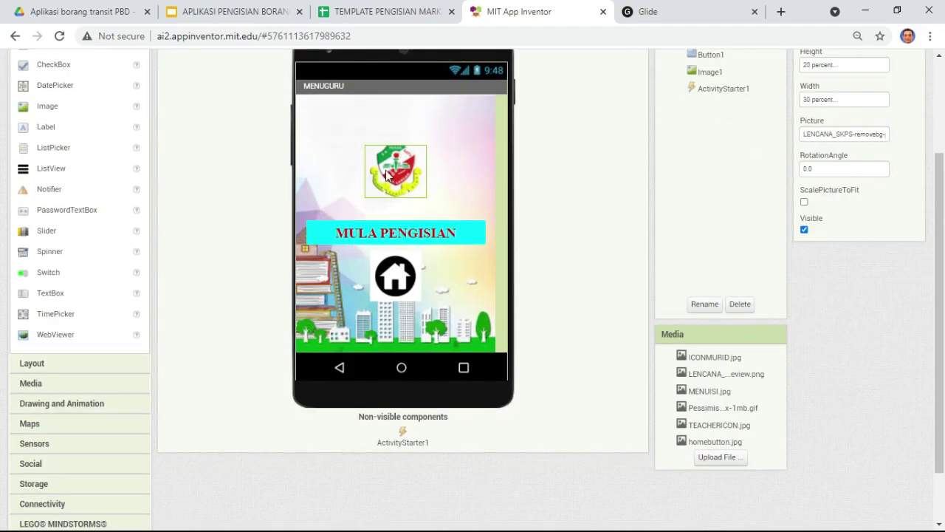
click(399, 289)
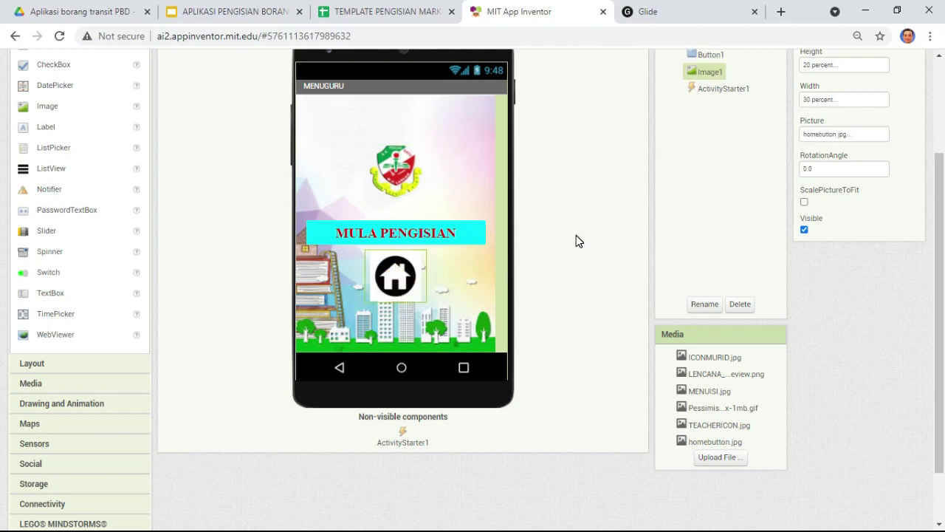
scroll(578, 242, up, 2)
scroll(427, 416, down, 1)
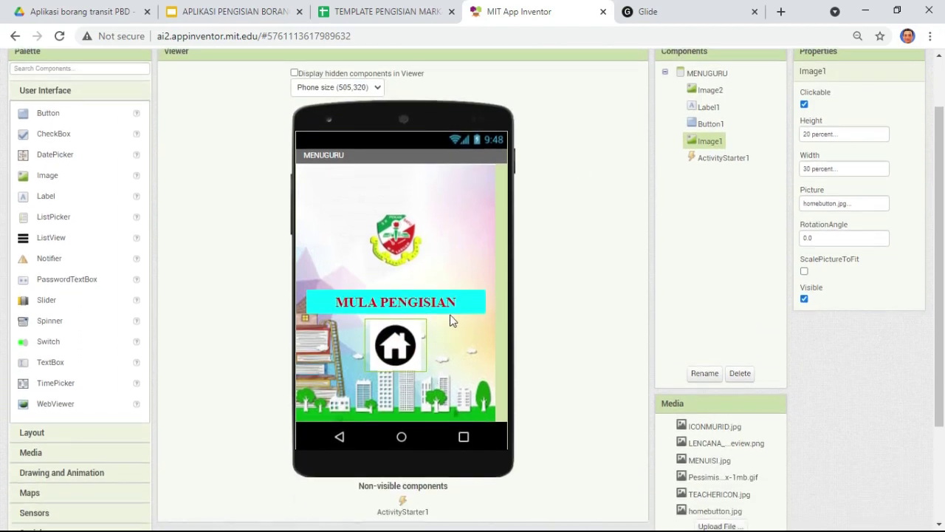
click(454, 296)
scroll(450, 323, up, 1)
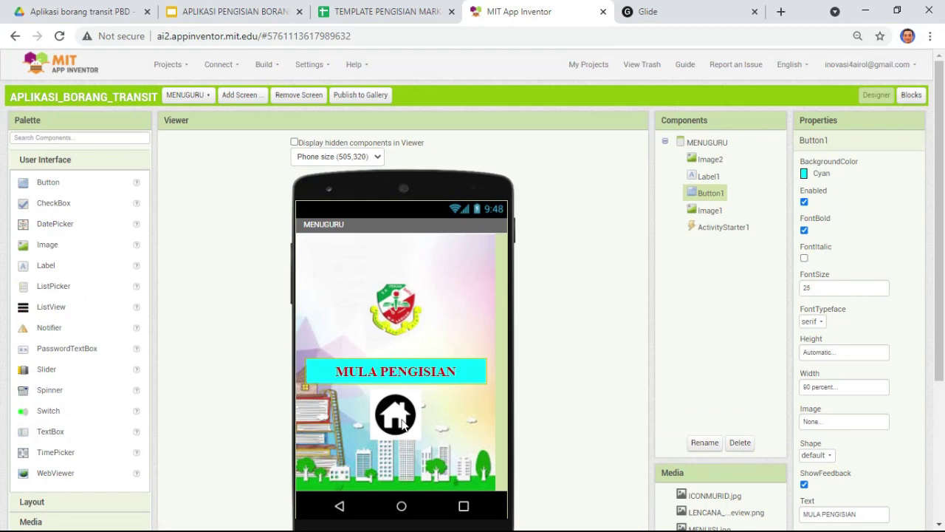
In the MENUGURU screen's blocks, clear the web address that Button1's click event assigns to ActivityStarter1's DataUri
click(911, 96)
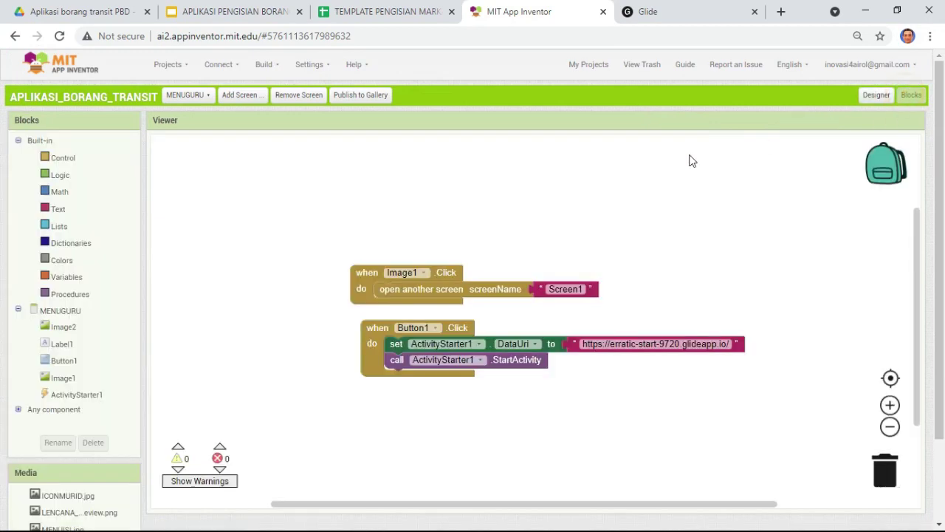
click(669, 392)
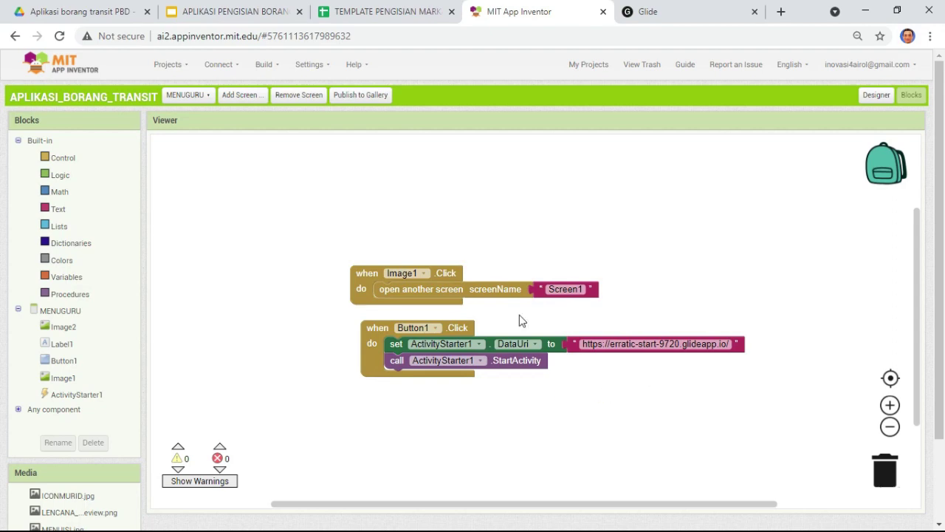
click(619, 344)
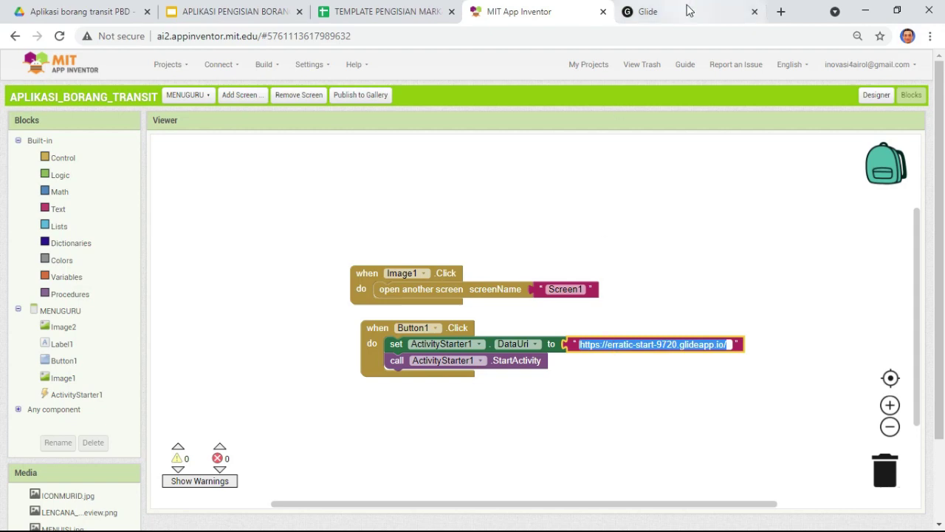
click(648, 401)
click(625, 345)
key(BackSpace)
click(646, 413)
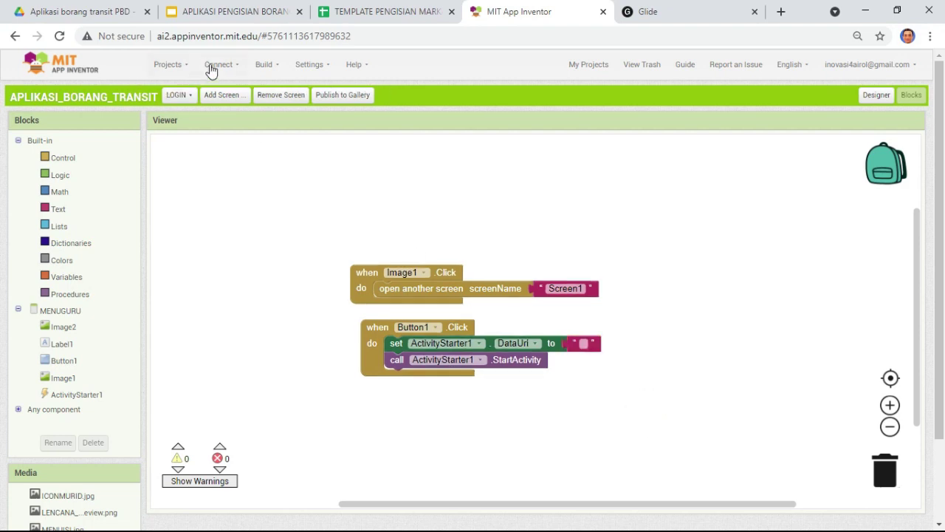
click(202, 96)
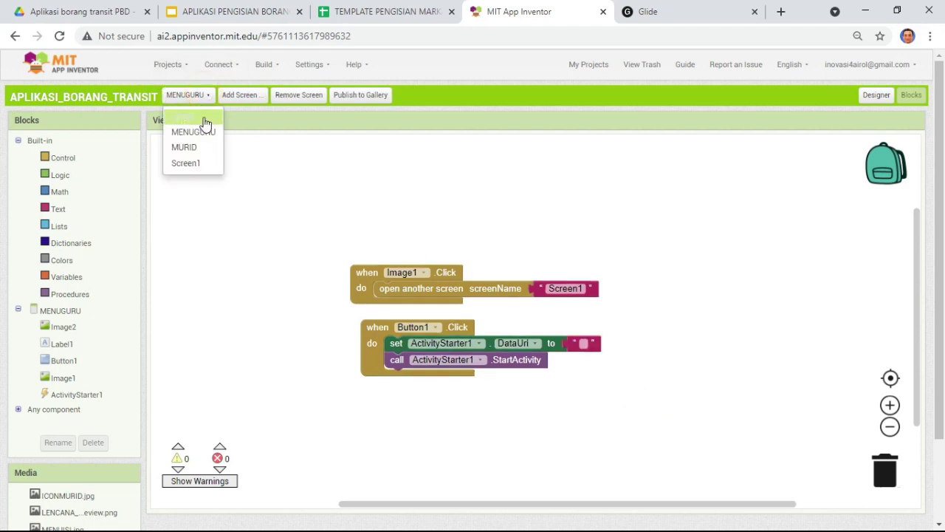
click(466, 185)
click(202, 96)
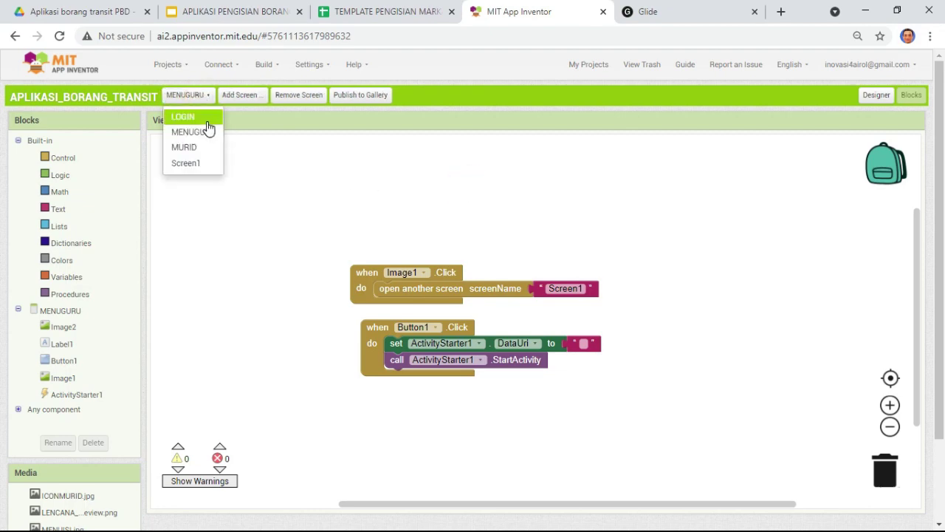
click(206, 164)
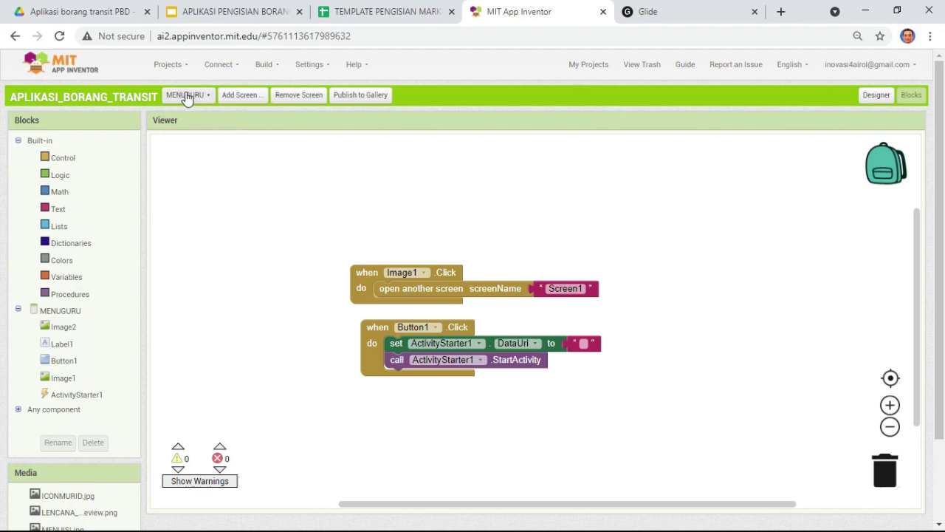
Open Screen1 in the designer and select the whole AppName text in its screen properties for review
click(876, 94)
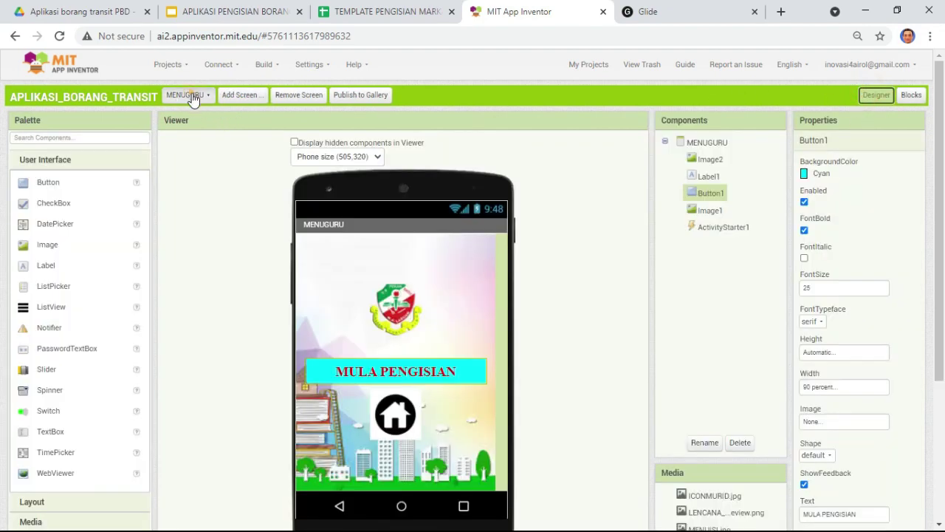
click(188, 94)
click(184, 163)
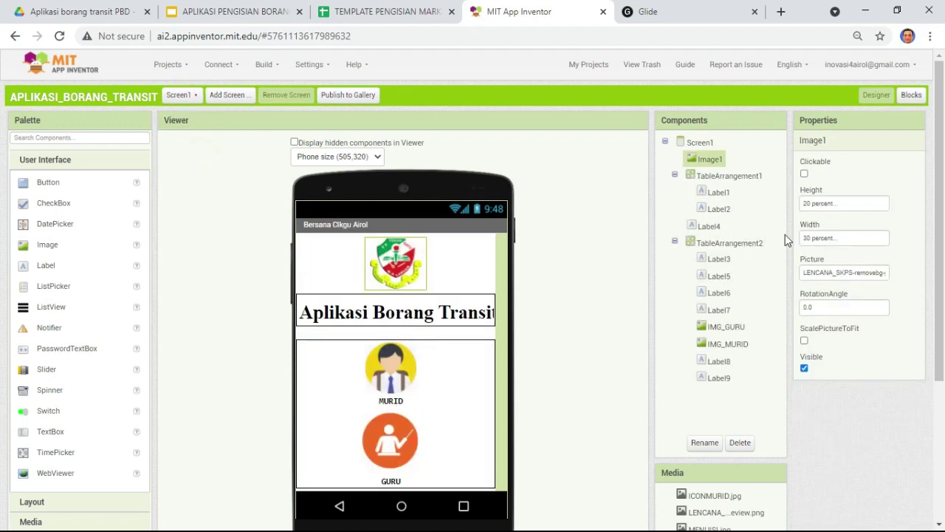
click(698, 144)
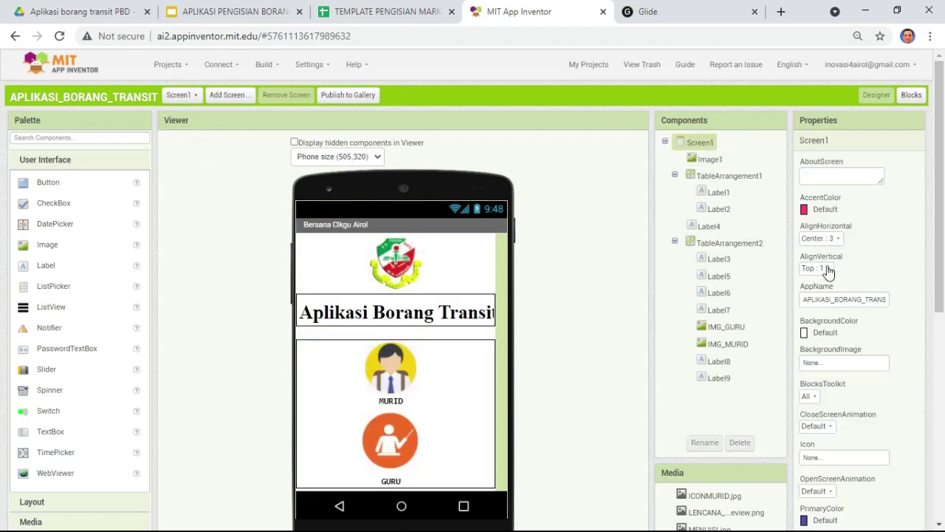
click(863, 303)
click(805, 298)
drag(805, 299, 892, 298)
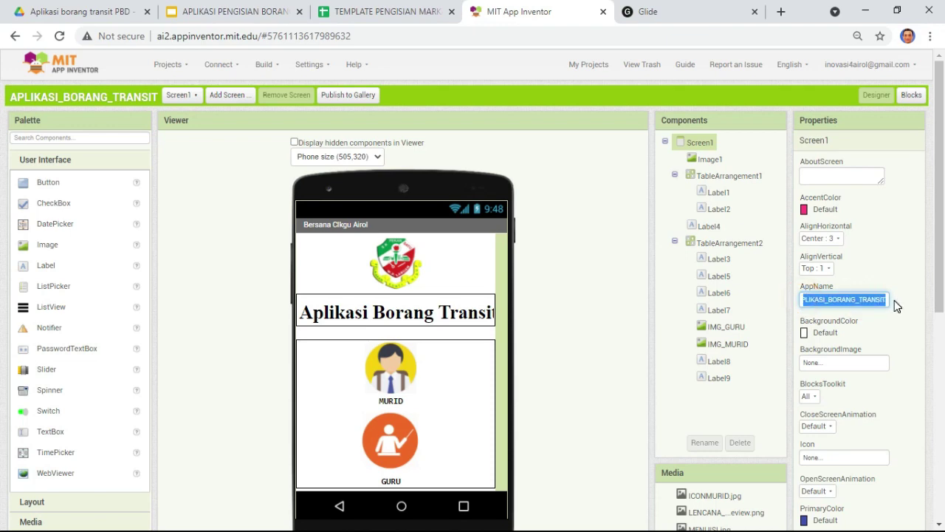
Set Screen1's app icon to LENCANA_SKPS-removebg-preview.png
scroll(903, 356, down, 2)
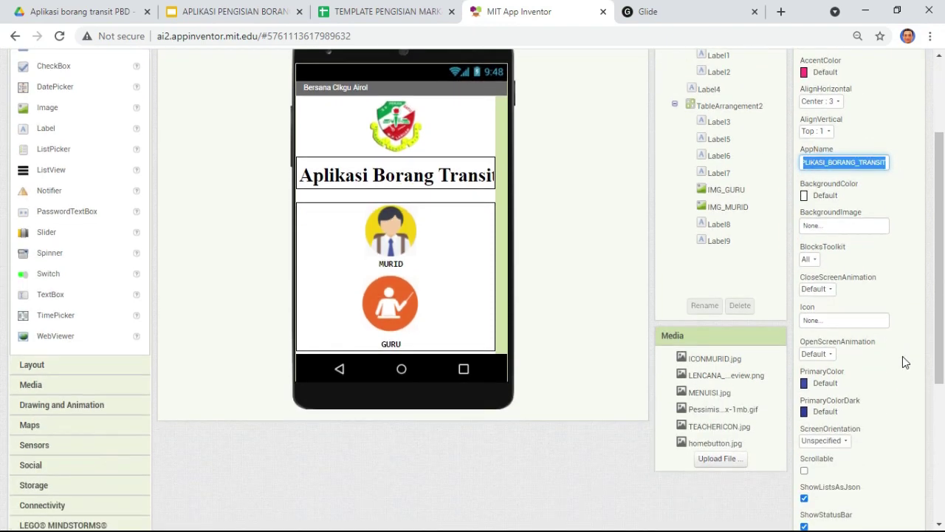
click(823, 318)
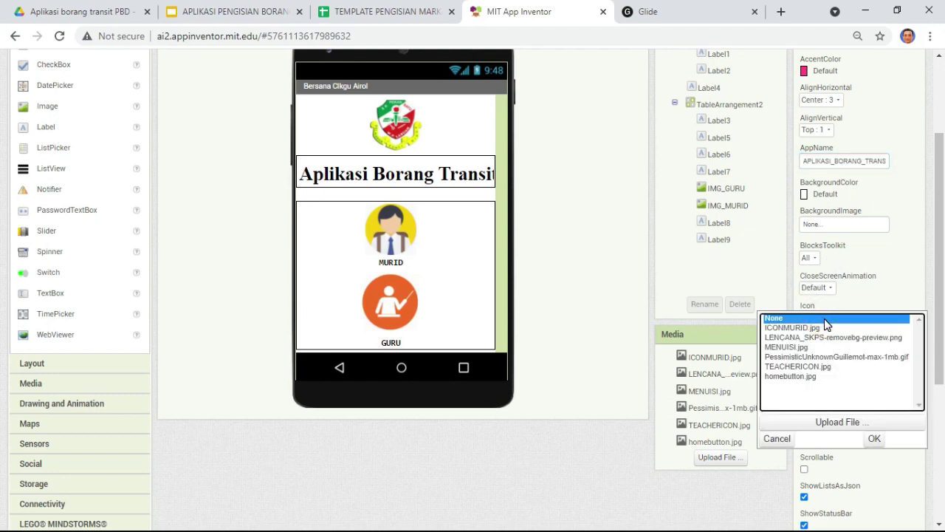
click(808, 327)
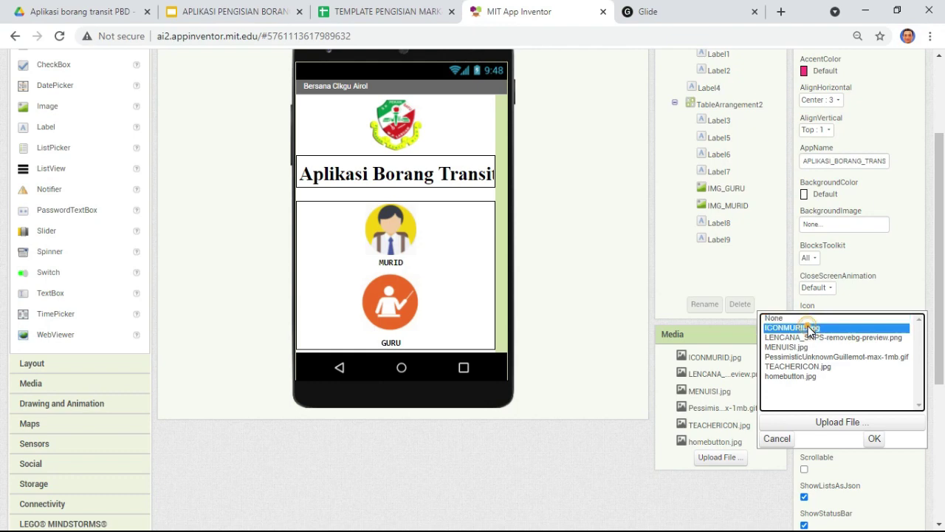
click(814, 339)
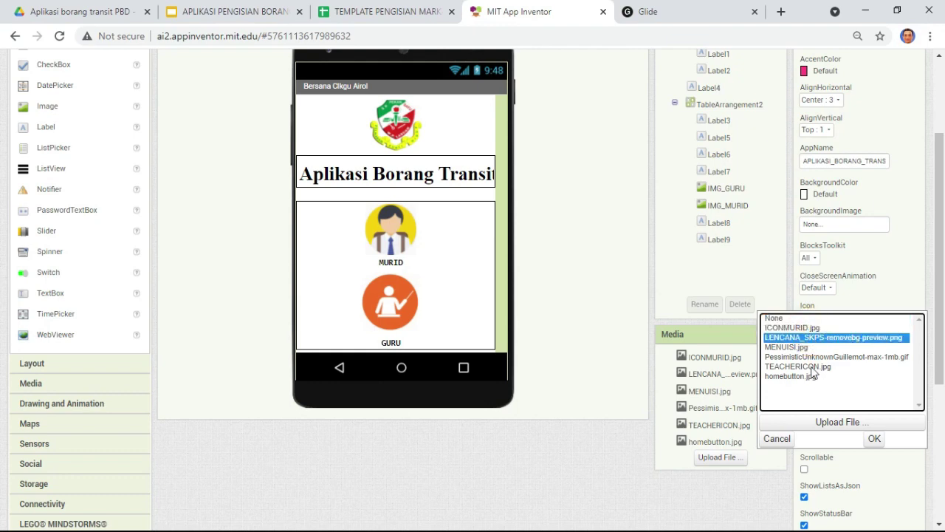
click(875, 440)
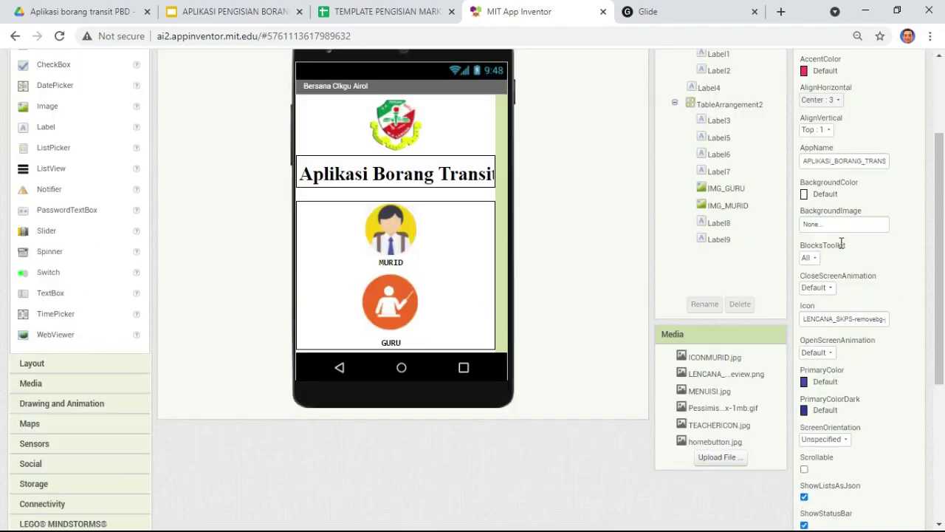
Hide Screen1's title bar by turning off its TitleVisible property
scroll(846, 295, down, 3)
scroll(857, 347, down, 1)
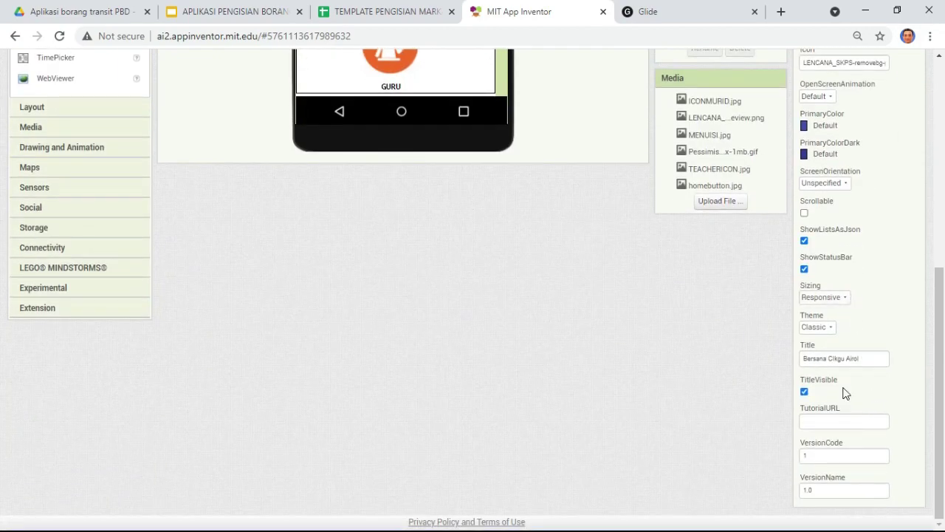
scroll(603, 277, up, 6)
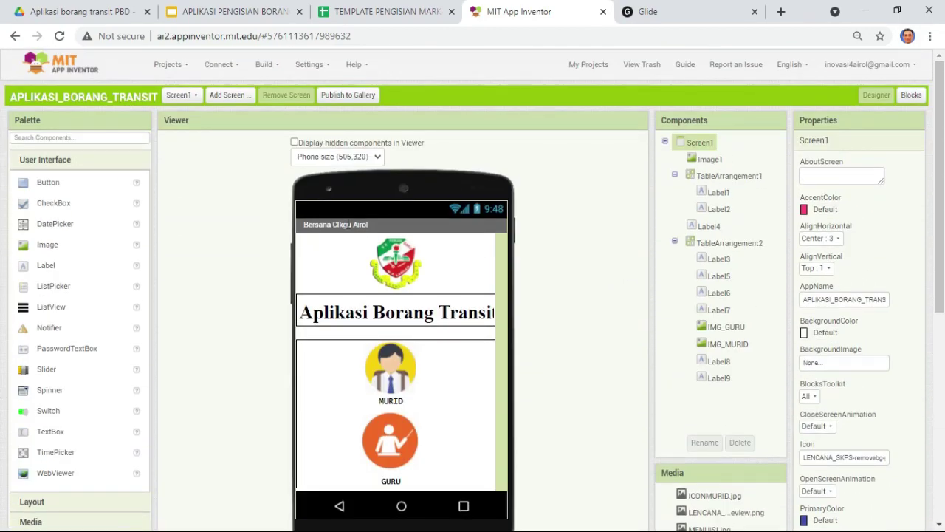
scroll(857, 443, down, 3)
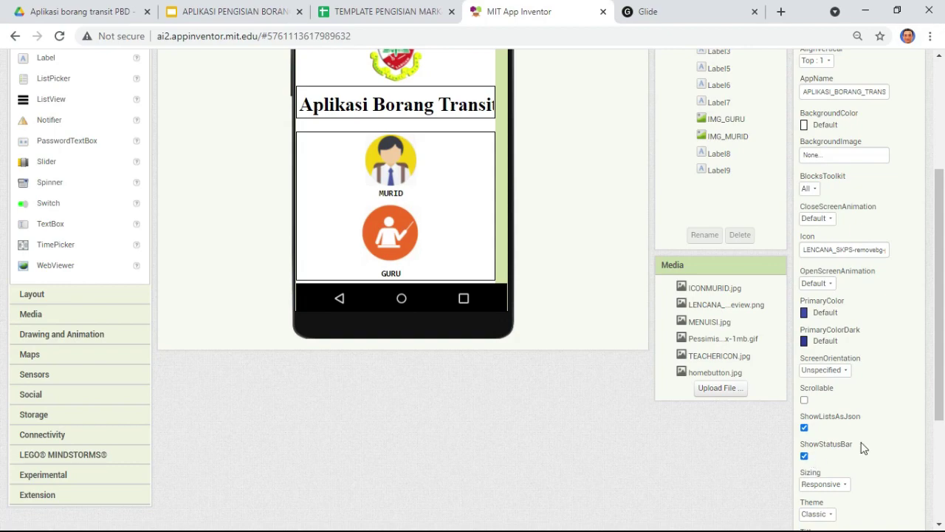
scroll(862, 448, down, 2)
click(805, 442)
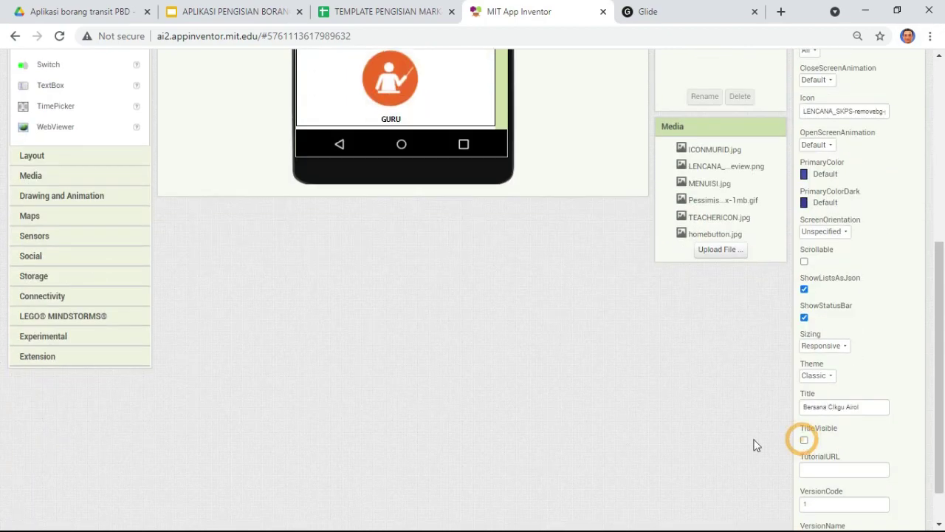
drag(940, 411, 944, 181)
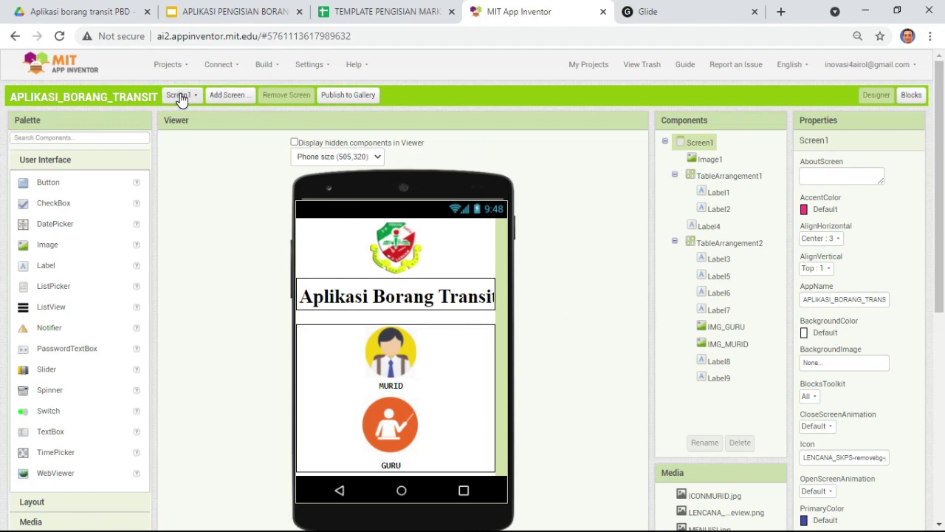
Switch from Screen1 to the MENUGURU screen in the App Inventor designer
click(181, 95)
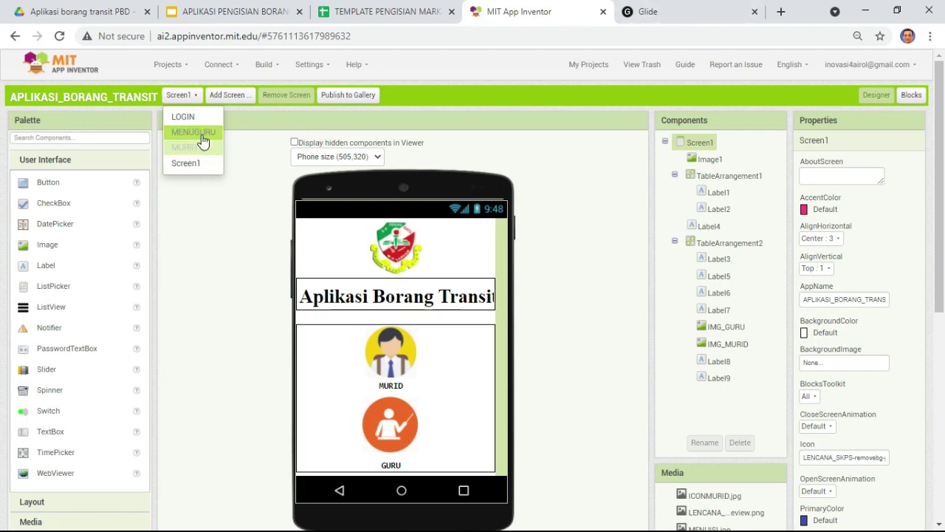
click(198, 134)
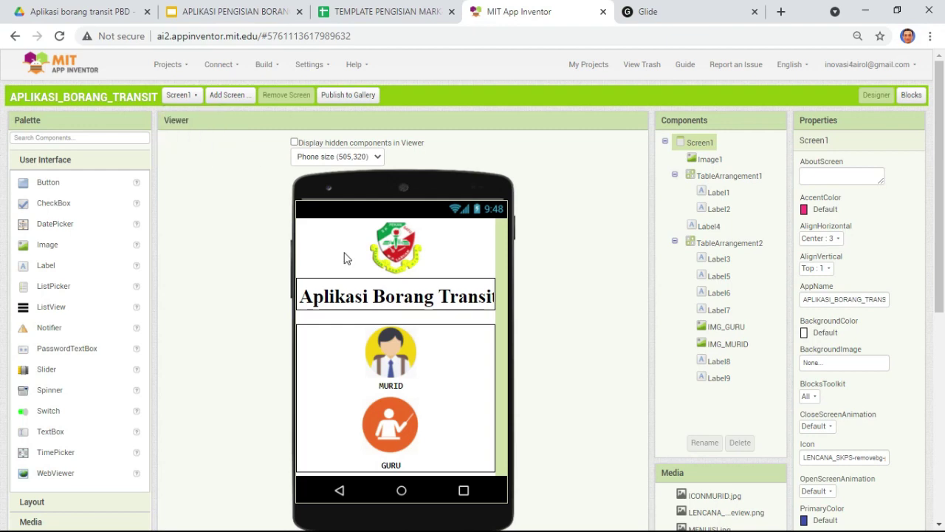
click(181, 94)
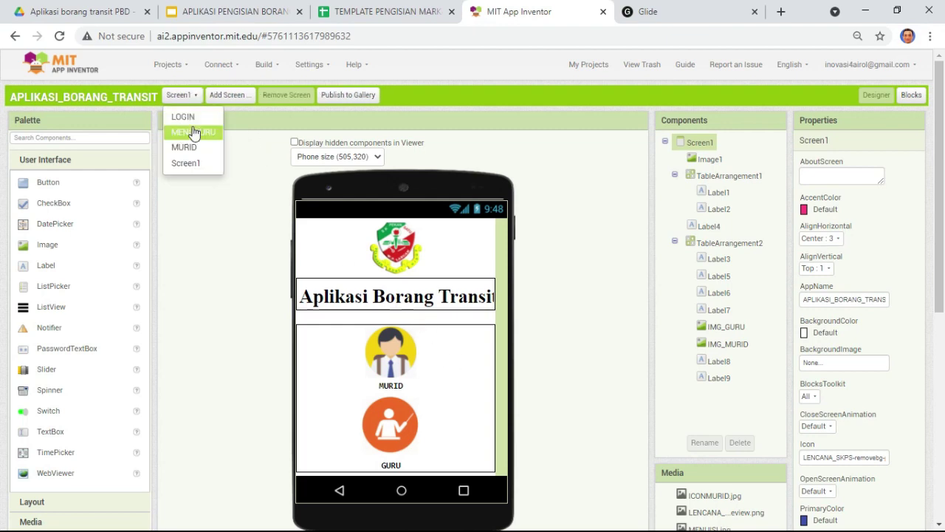
click(198, 142)
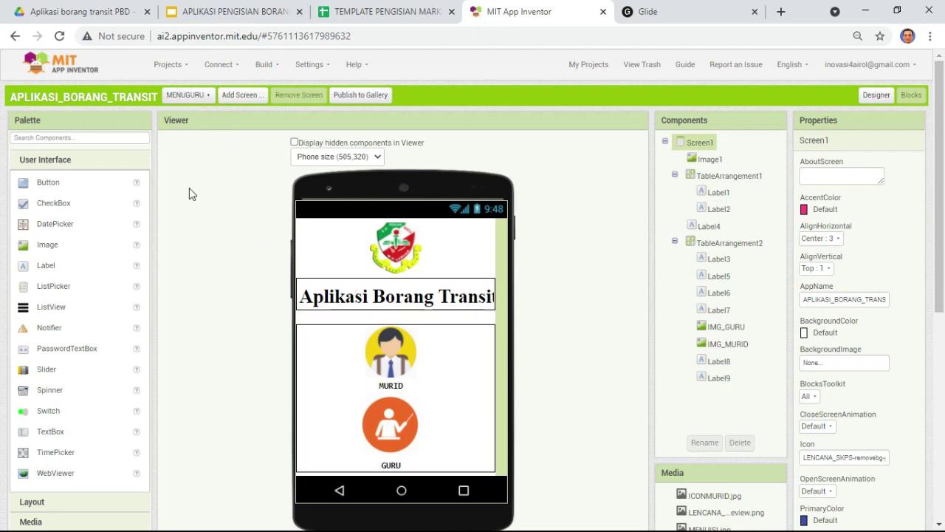
click(189, 98)
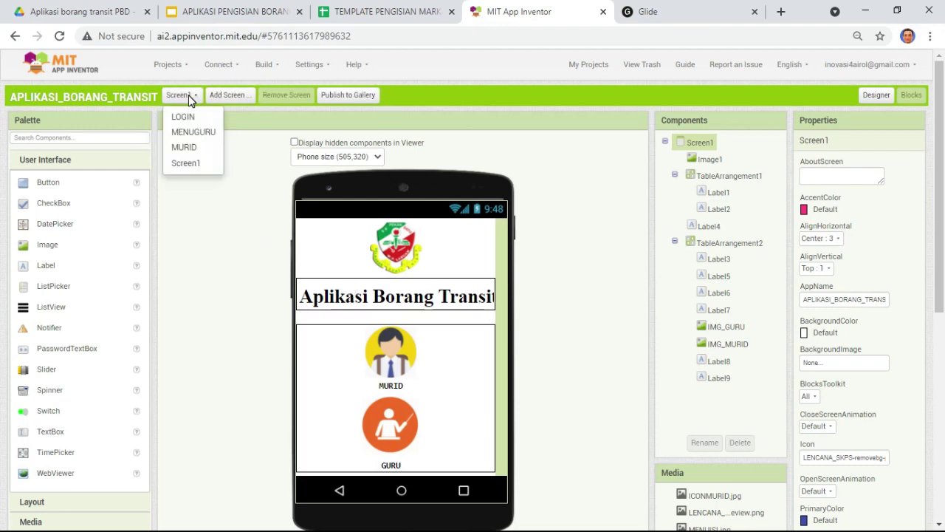
click(205, 132)
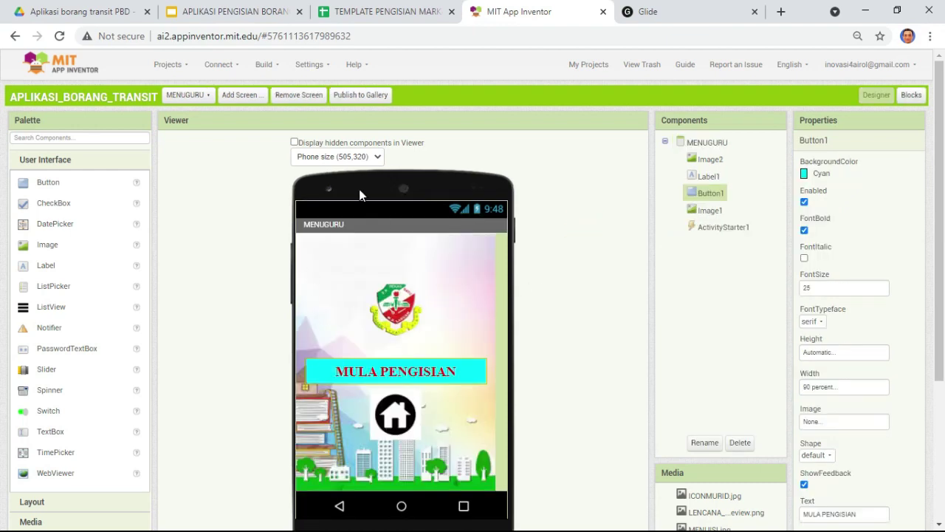
Review MENUGURU's MULA PENGISIAN button and open the empty DataUri text in its click event block for editing
scroll(436, 251, down, 2)
scroll(454, 281, up, 1)
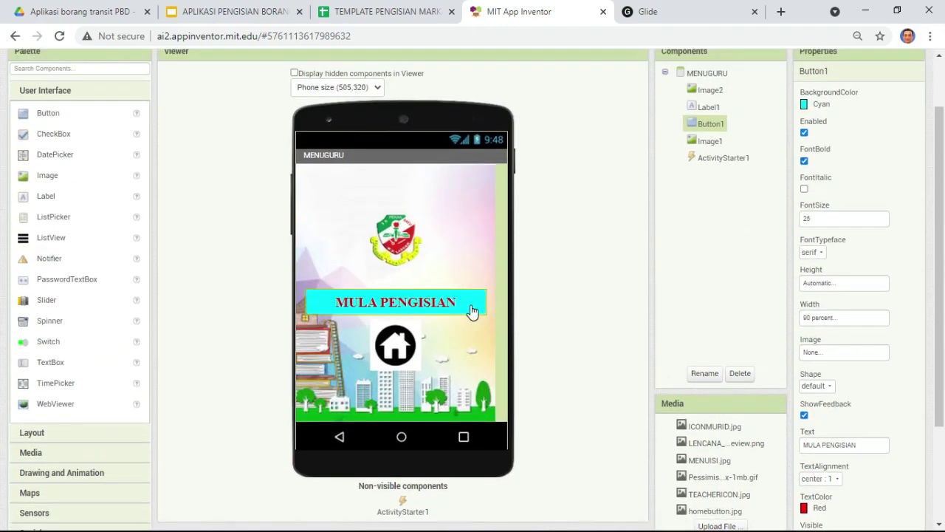
scroll(467, 300, up, 1)
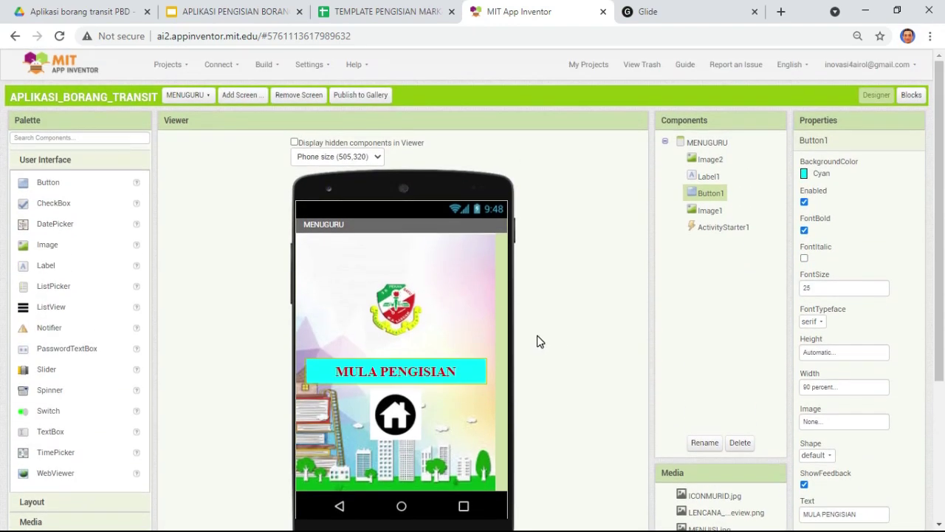
scroll(539, 344, down, 2)
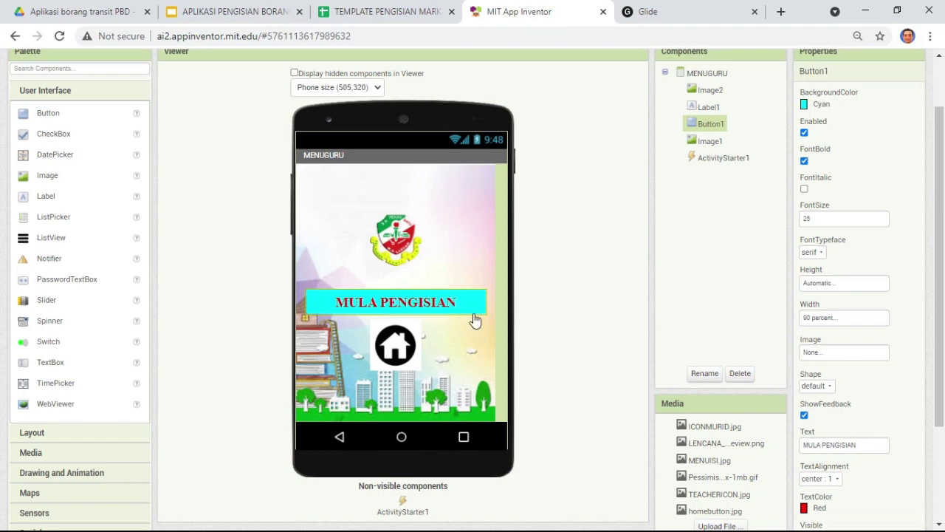
scroll(831, 120, up, 1)
click(911, 95)
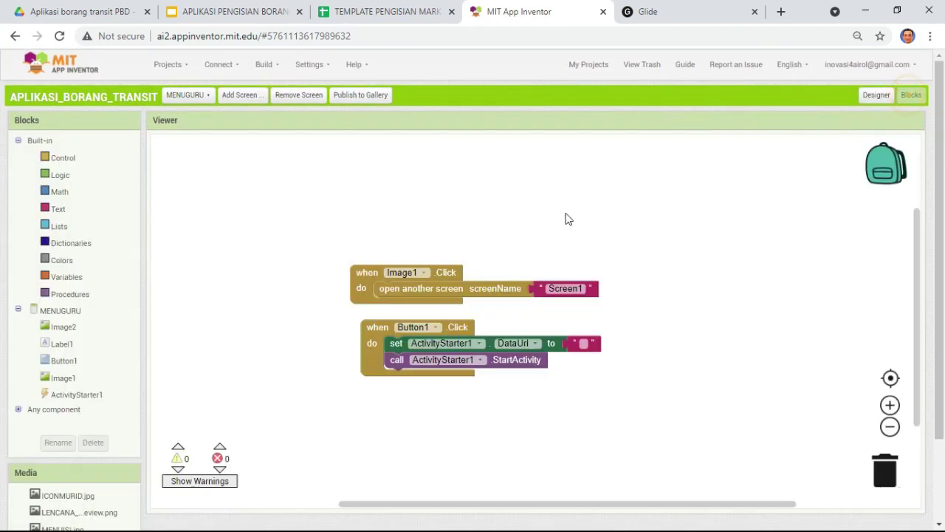
click(585, 343)
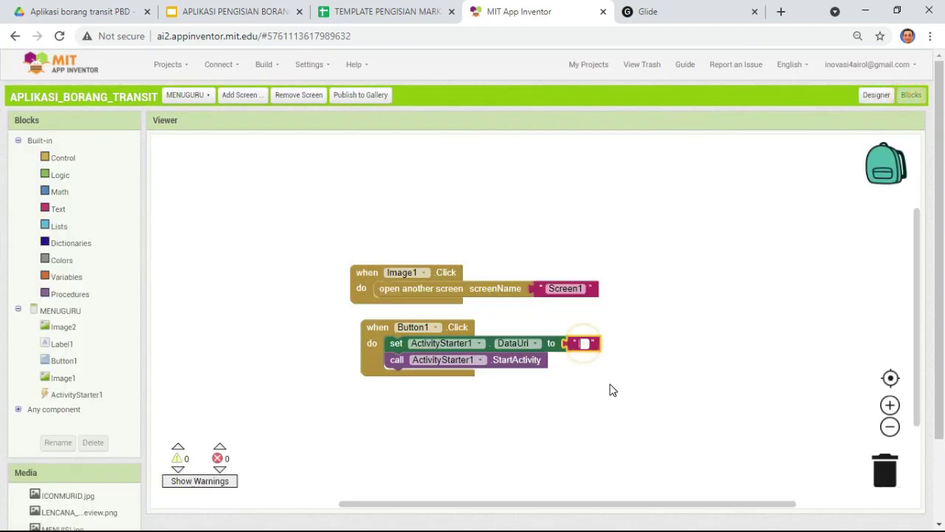
Switch to Glide, check the template files in the Drive folder, and highlight glideapps in Glide's web address
click(659, 9)
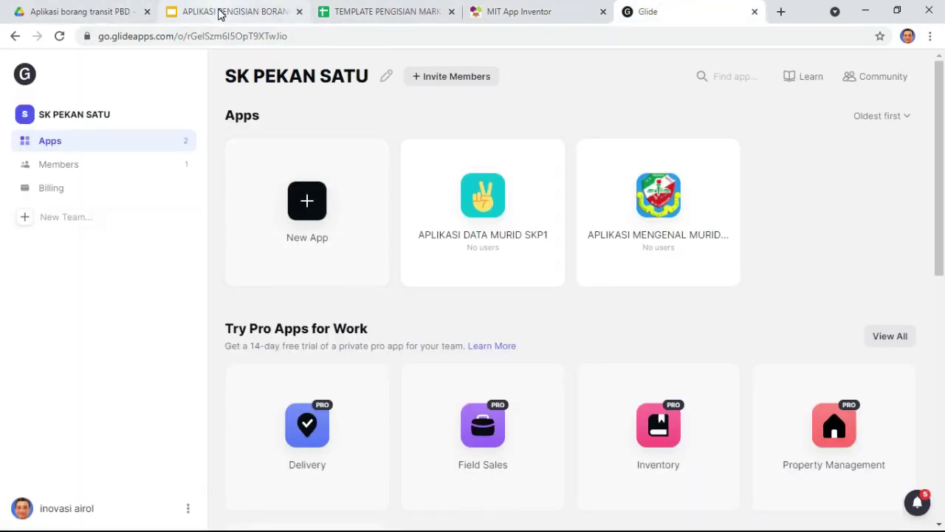
click(59, 11)
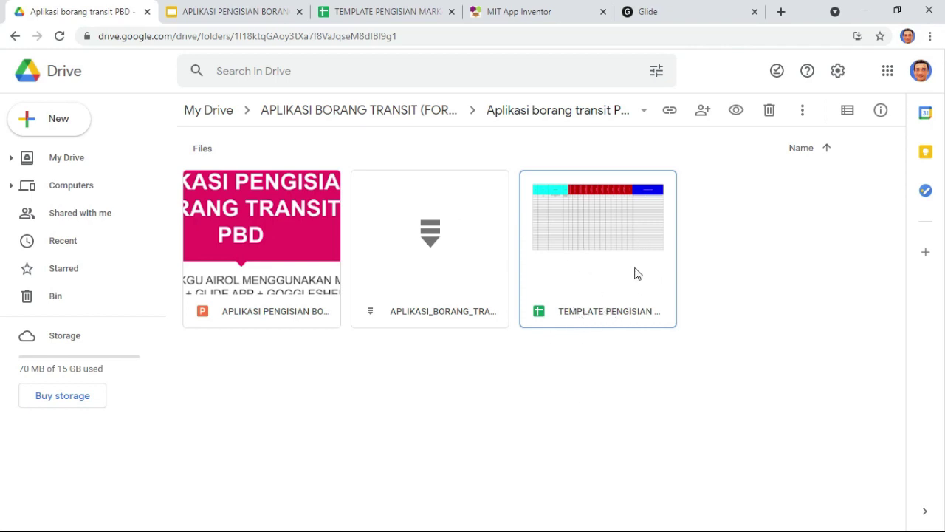
click(650, 13)
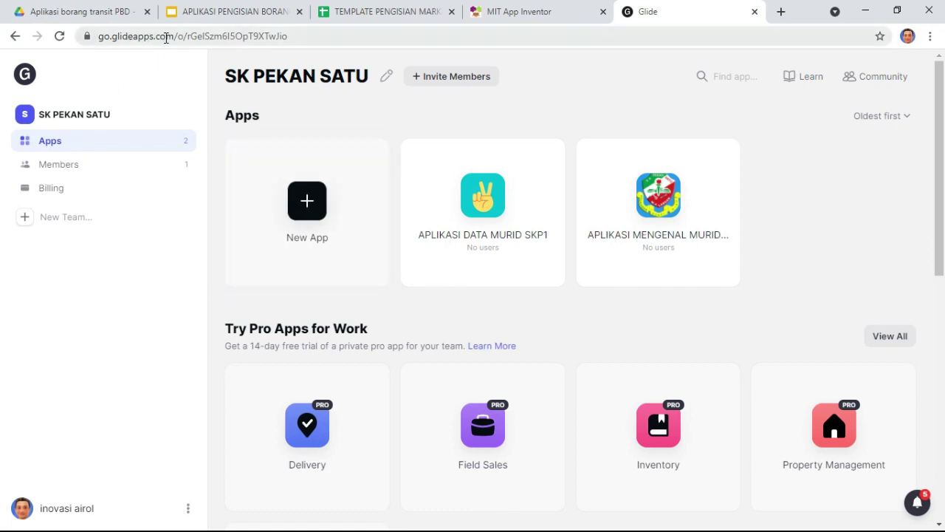
drag(112, 36, 154, 37)
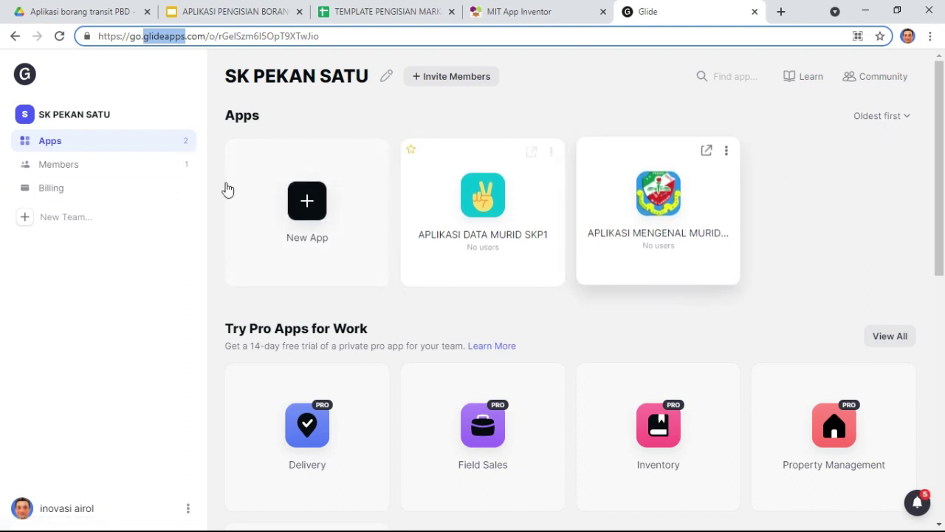
Start a new Glide app for phone use named PENGISIAN PBD TING5 SEJARAH
click(307, 209)
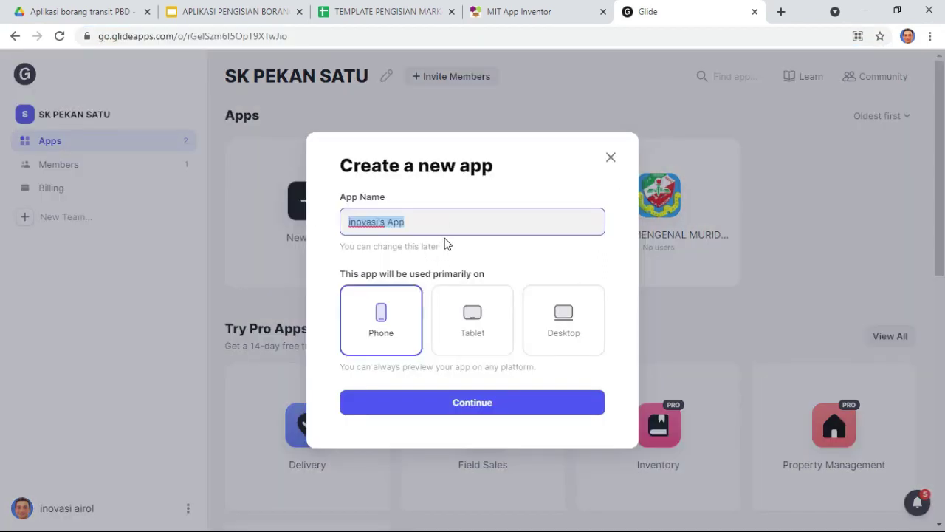
text(PENG)
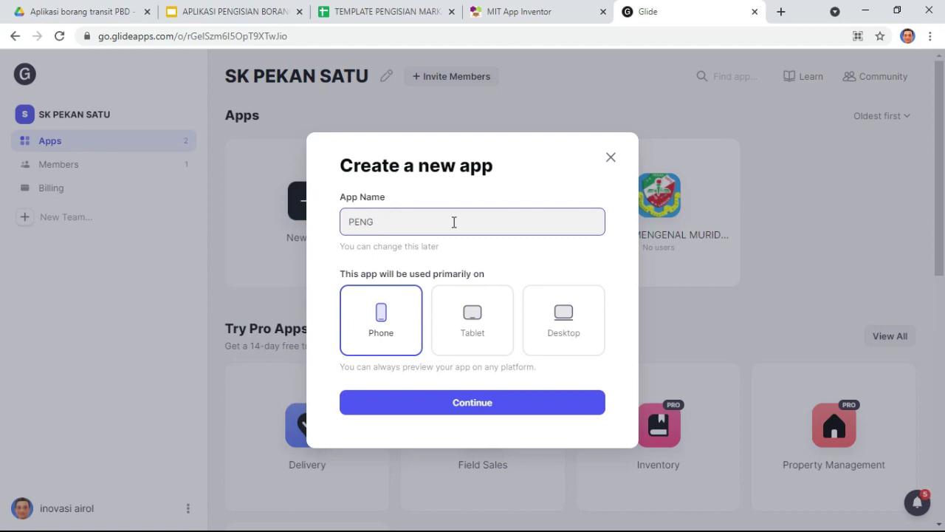
text(ISIAN PBD TING5 S)
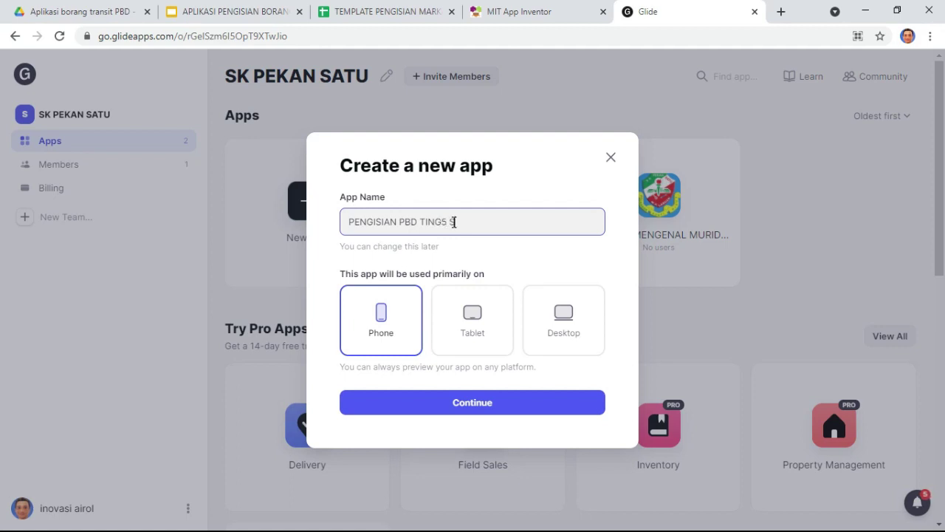
text(EJARAH)
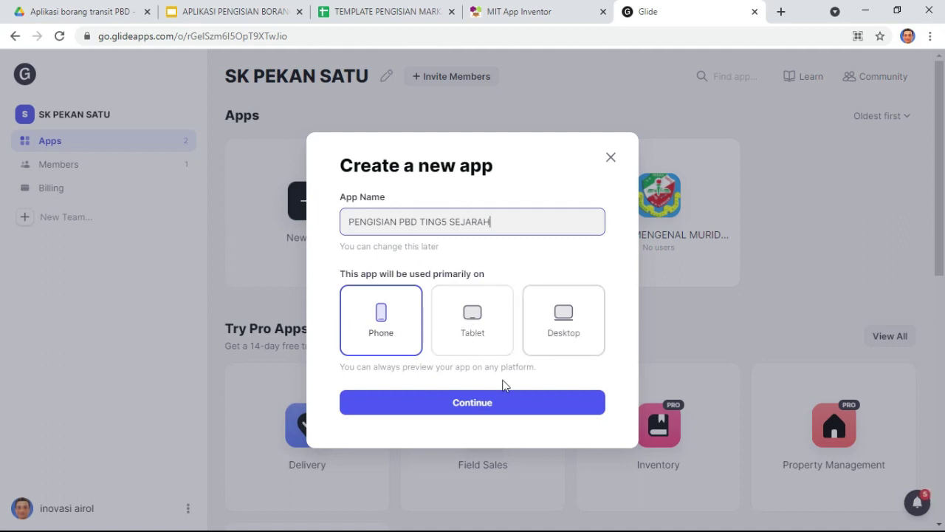
click(458, 404)
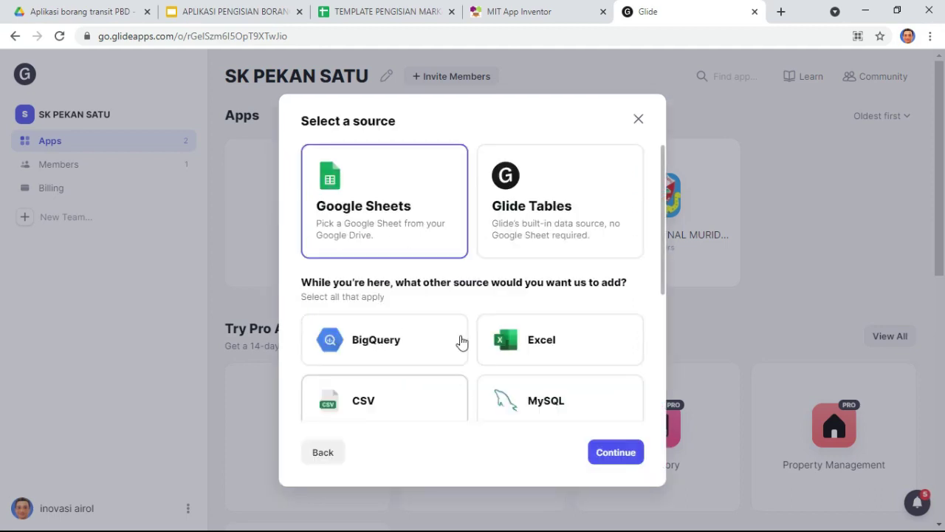
Use Google Sheets as the app's source and choose the TEMPLATE PENGISIAN MARKAH PBD (TRANSIT) spreadsheet
click(617, 458)
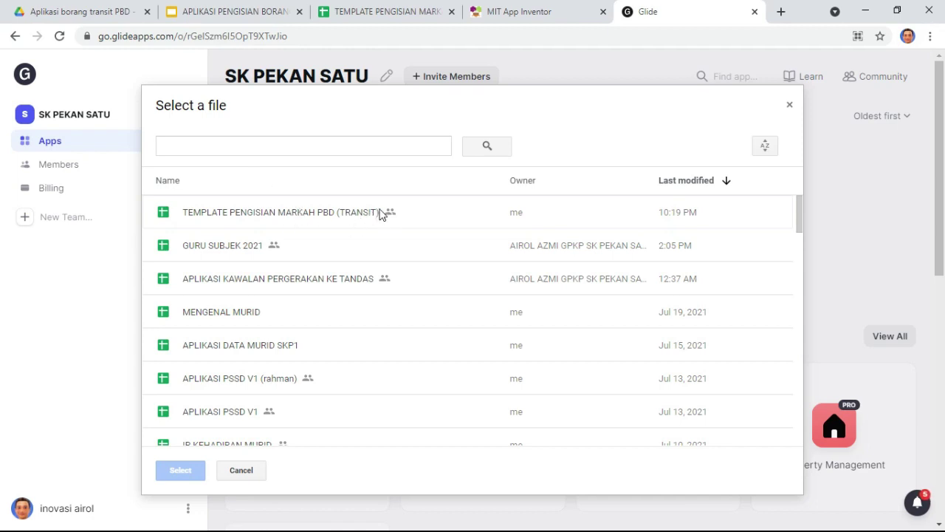
click(302, 214)
click(181, 470)
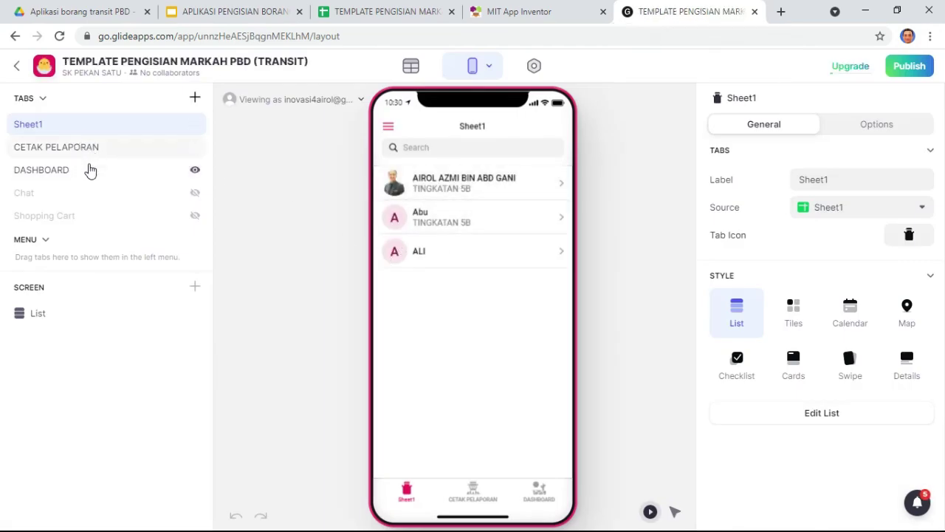
Compare the app's tabs with the template spreadsheet and hide the CETAK PELAPORAN tab
click(342, 11)
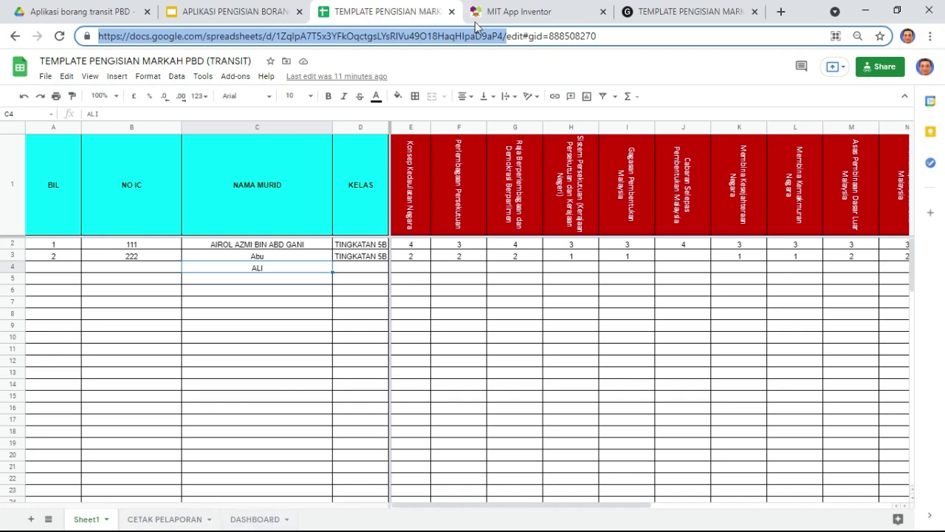
click(648, 11)
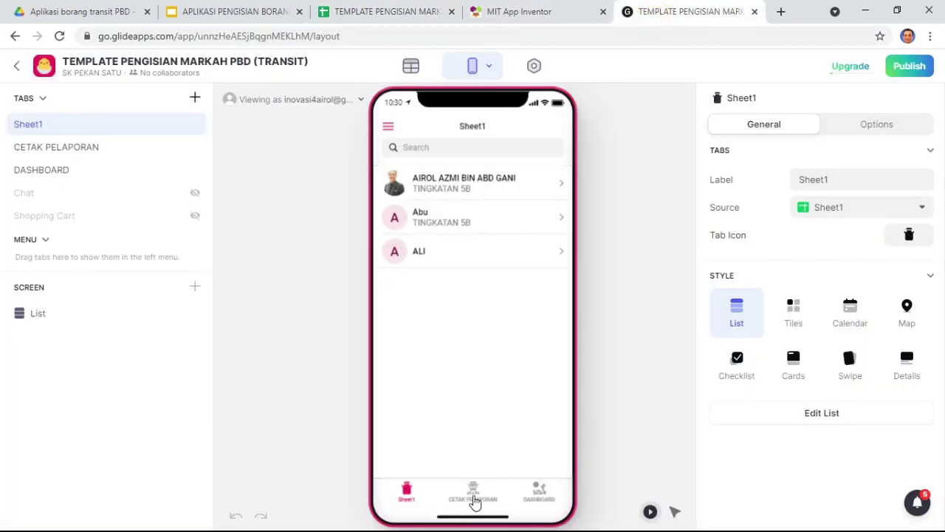
mouse_move(153, 158)
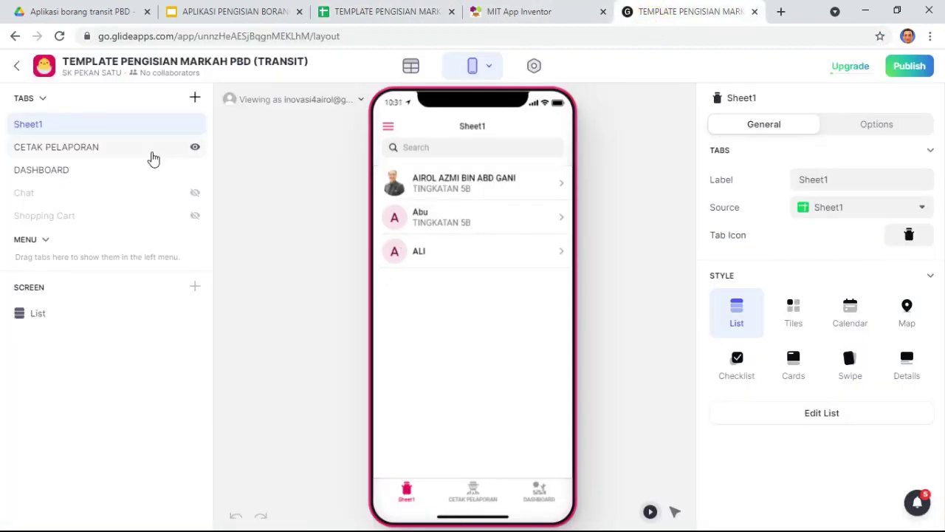
click(196, 150)
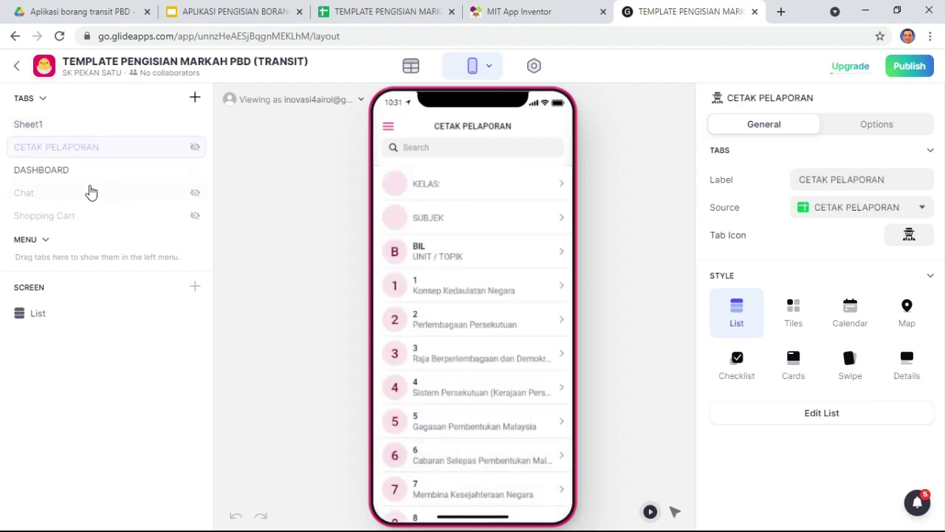
Change the Sheet1 tab's label to MENU UTAMA and compare it with the sheet name in the template
click(77, 130)
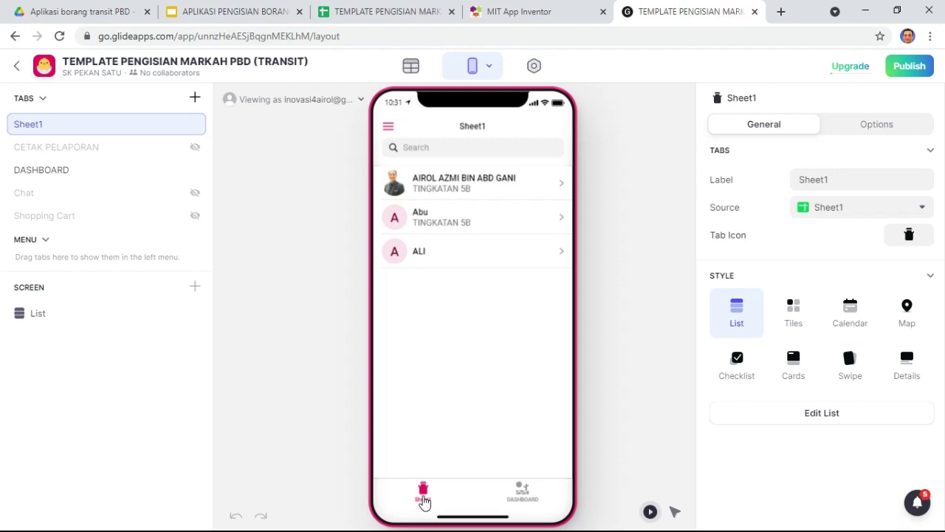
drag(835, 180, 785, 184)
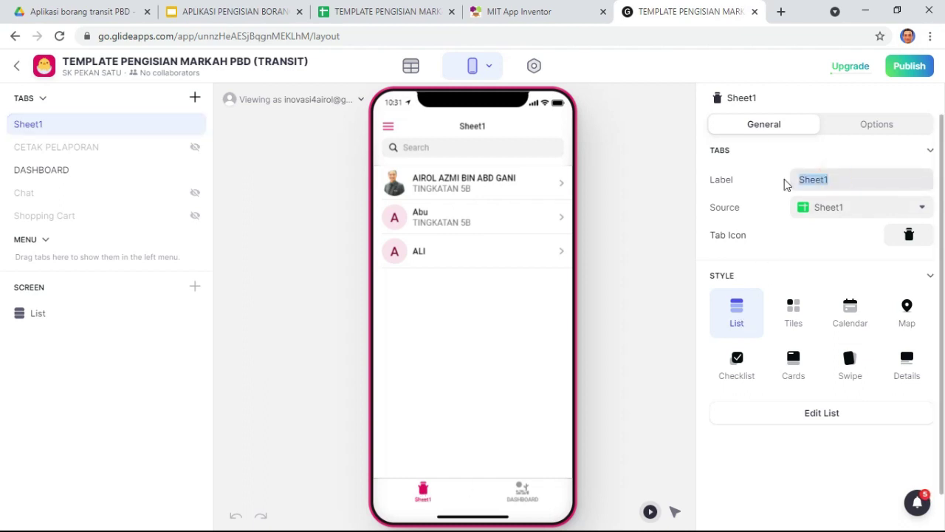
text(MENU TU)
key(BackSpace)
key(BackSpace)
text(I)
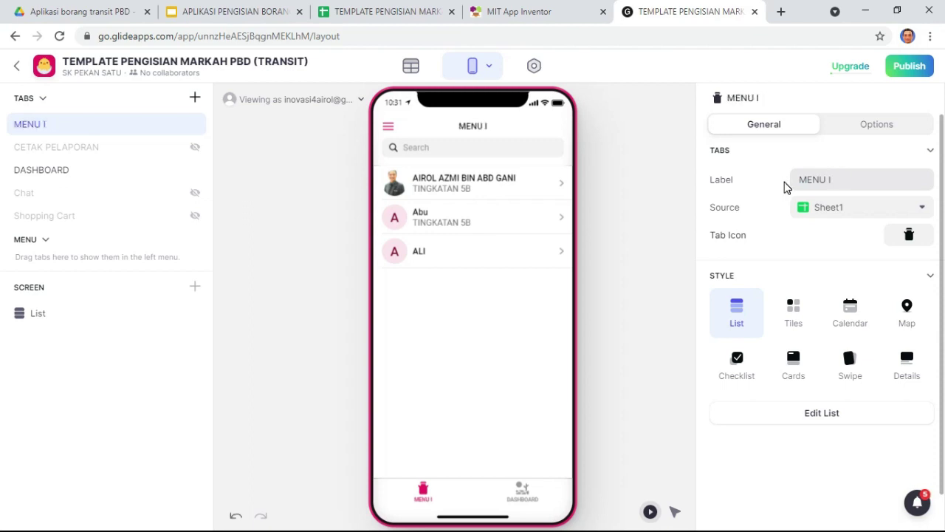
click(366, 11)
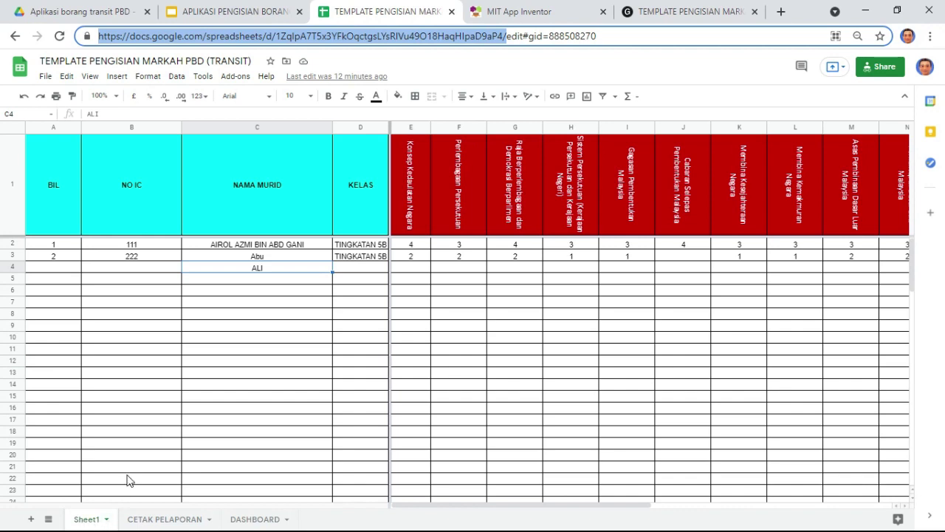
click(669, 12)
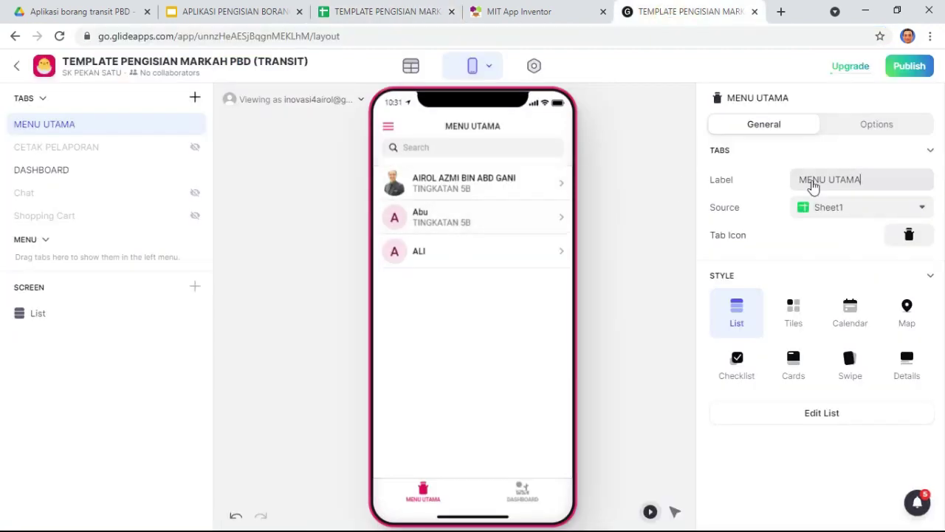
click(453, 291)
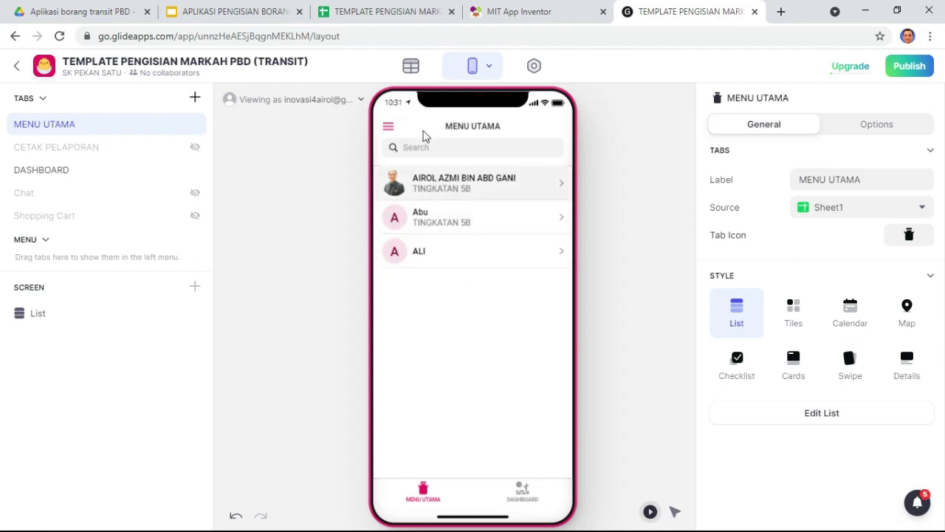
In the template spreadsheet, complete the third pupil's row with BIL 3, the pupil's IC number and KELAS TINGKATAN 5B
click(390, 13)
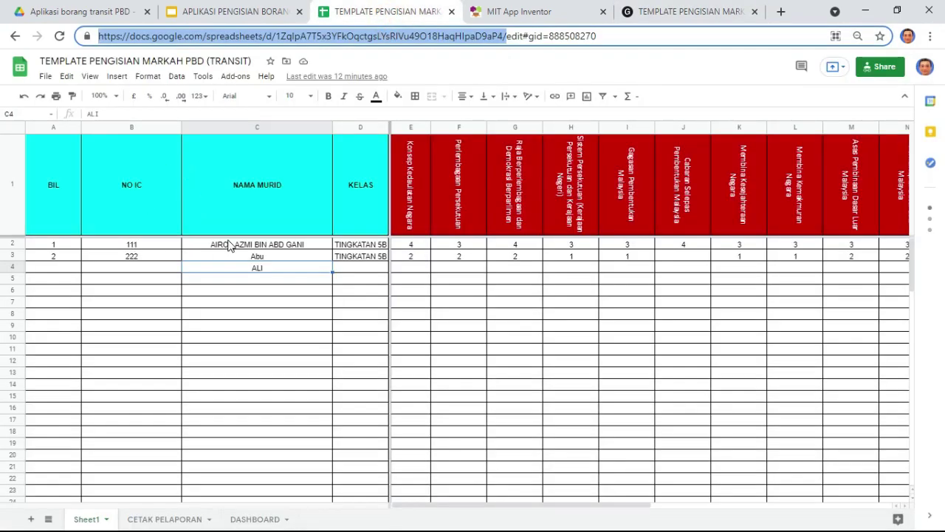
click(141, 270)
text(333)
click(62, 274)
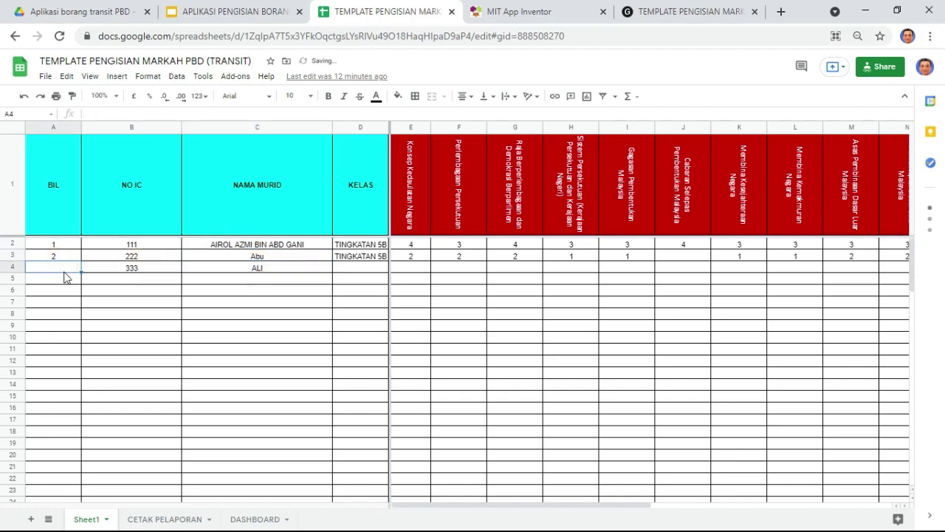
text(3)
click(373, 268)
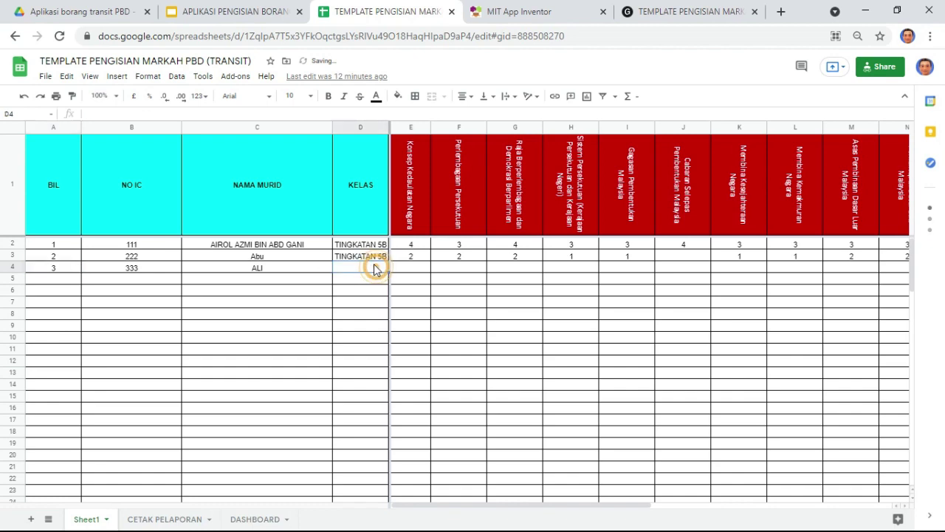
click(374, 259)
click(367, 269)
text(TINGKATAN 5B)
Fill the second pupil's missing Cabaran Selepas Pembentukan Malaysia mark with 3
drag(420, 260, 665, 258)
click(674, 257)
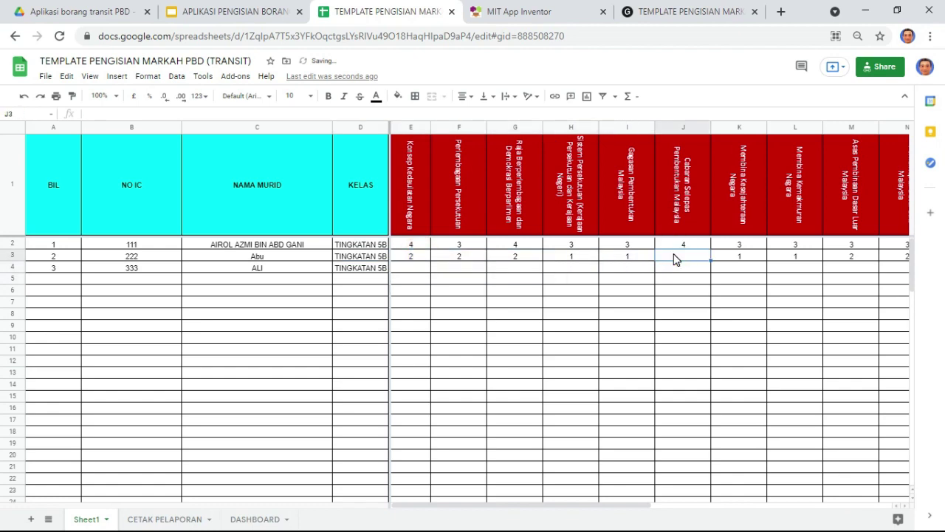
text(3)
Give the third pupil a mark of 5 in every topic from Konsep Kedaulatan Negara through Kajian Kes
click(424, 275)
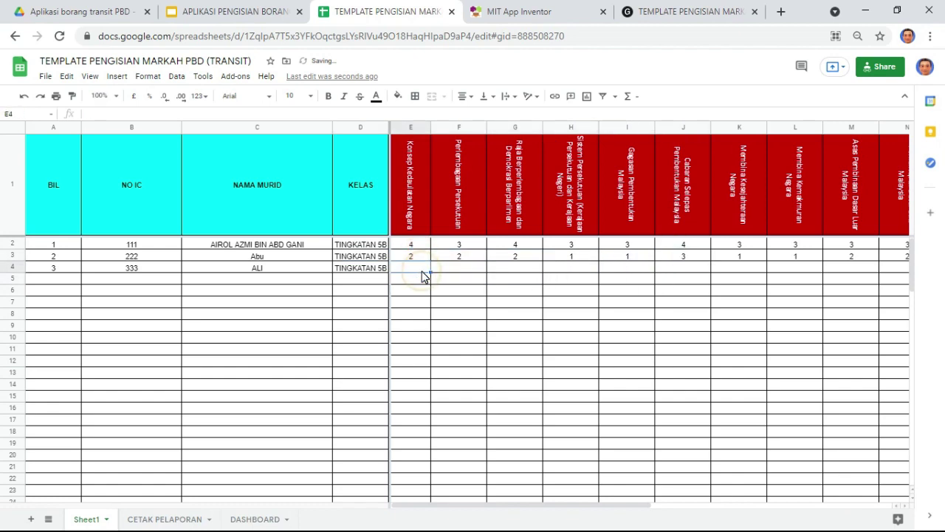
text(5)
click(459, 270)
text(5)
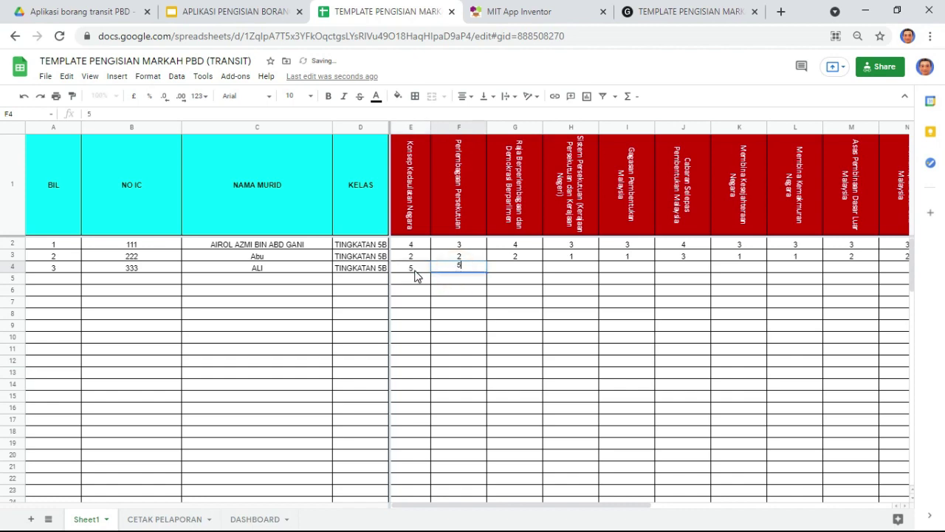
drag(418, 274, 461, 270)
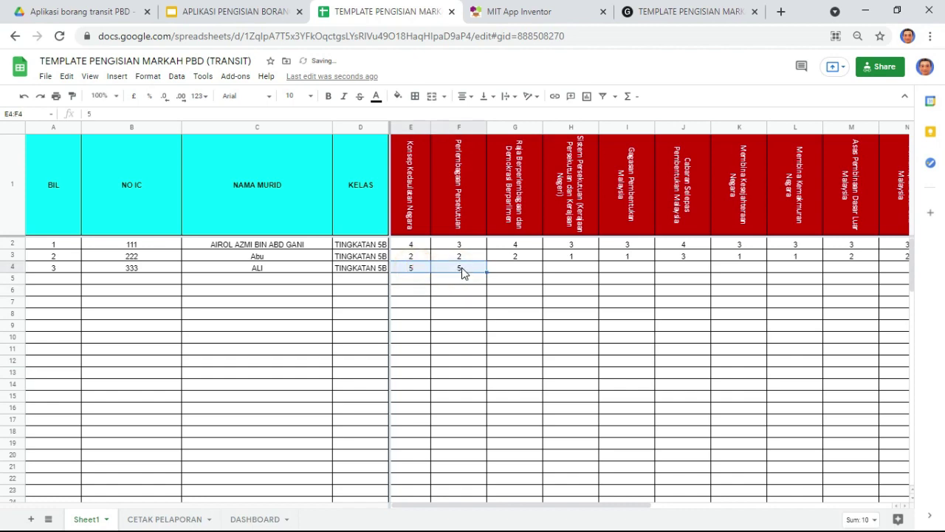
key(ctrl+c)
click(511, 267)
click(512, 266)
mouse_move(556, 271)
mouse_down()
mouse_move(892, 274)
mouse_move(538, 274)
mouse_up()
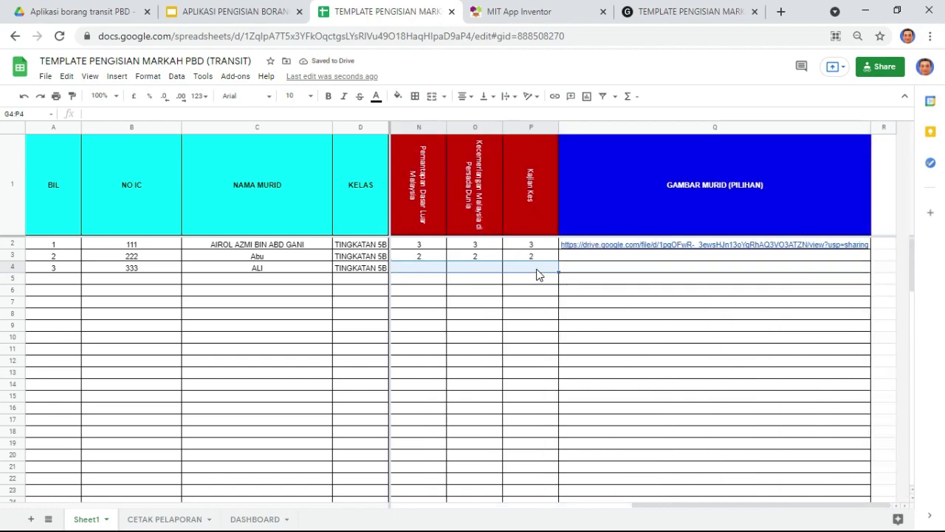
key(ctrl+v)
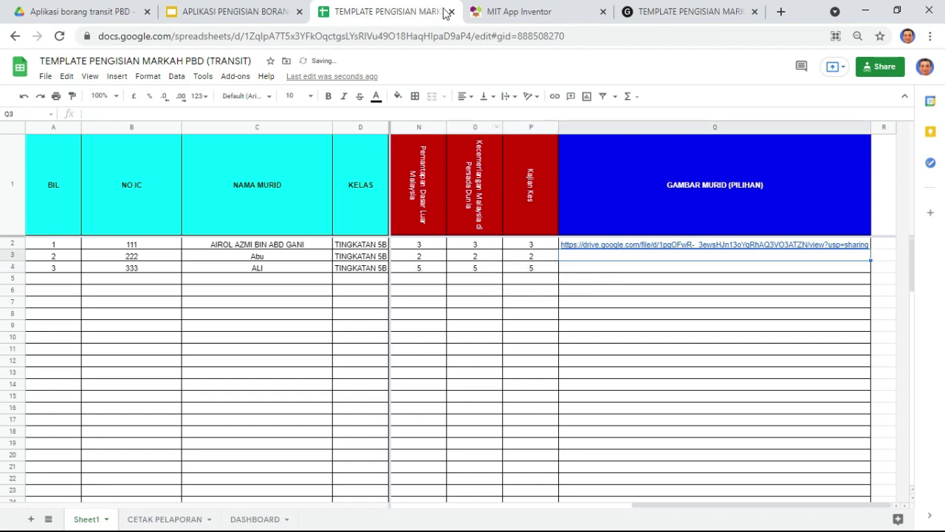
Reload the Glide app and compare the third pupil's details in the preview with the spreadsheet row
click(676, 11)
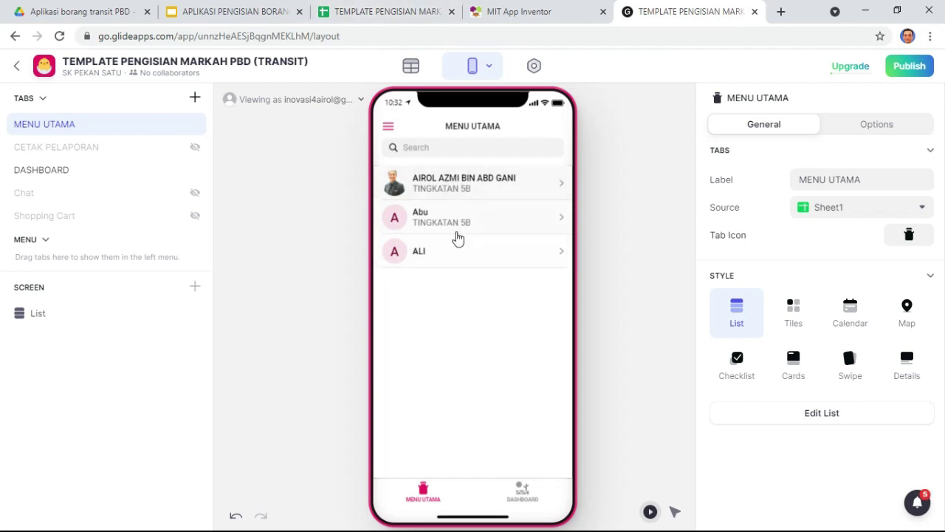
click(59, 35)
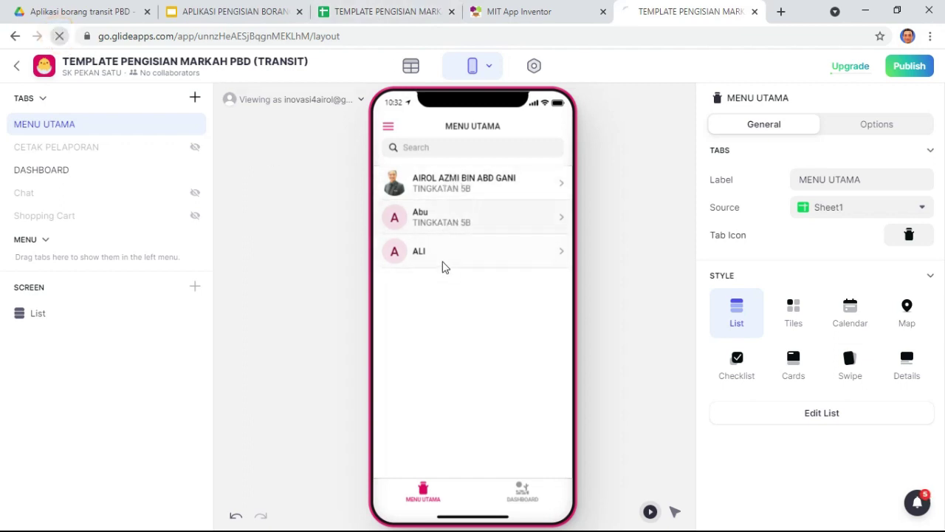
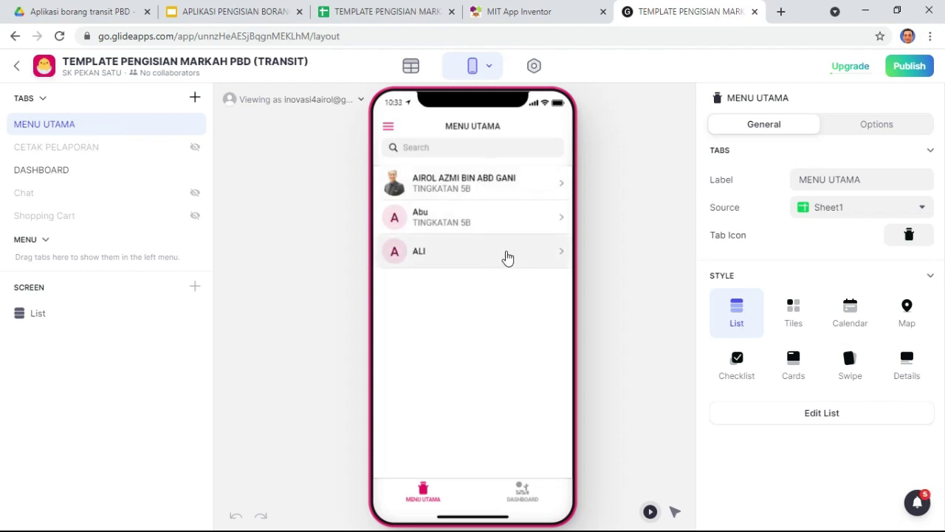
click(530, 257)
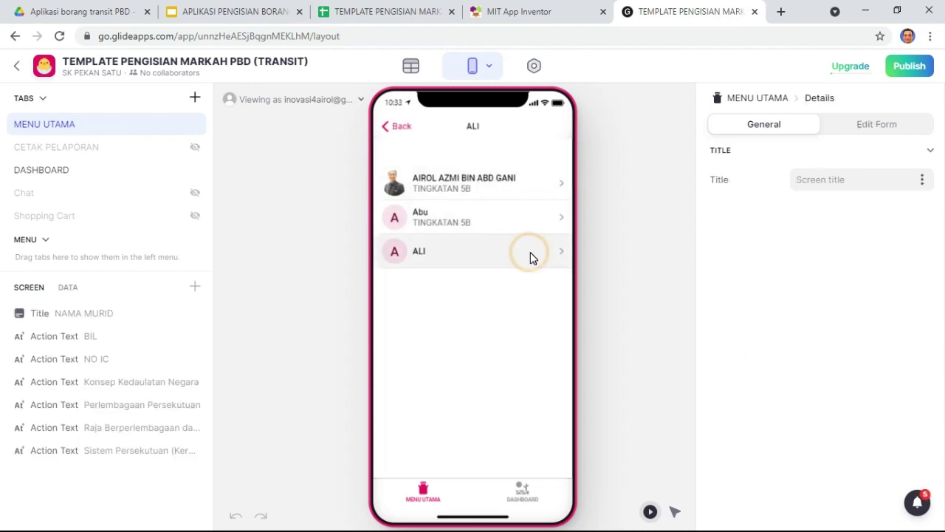
click(384, 127)
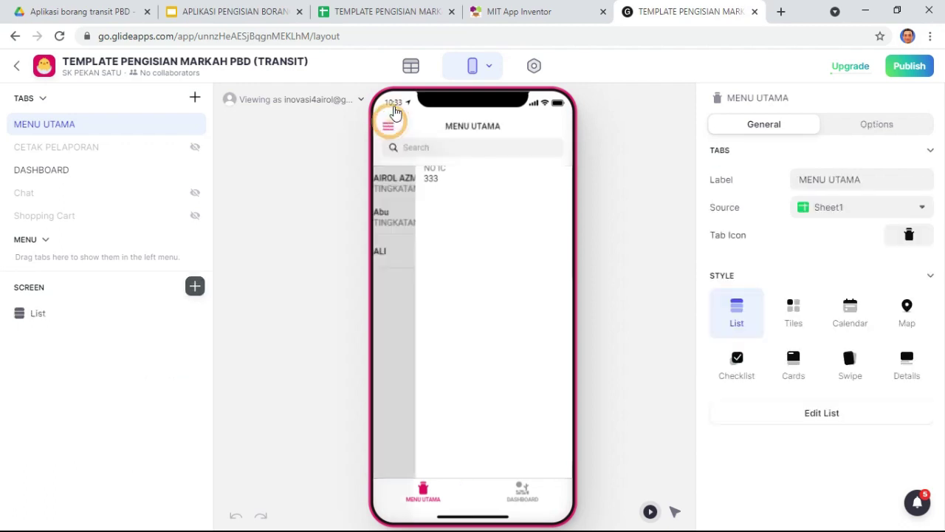
click(336, 12)
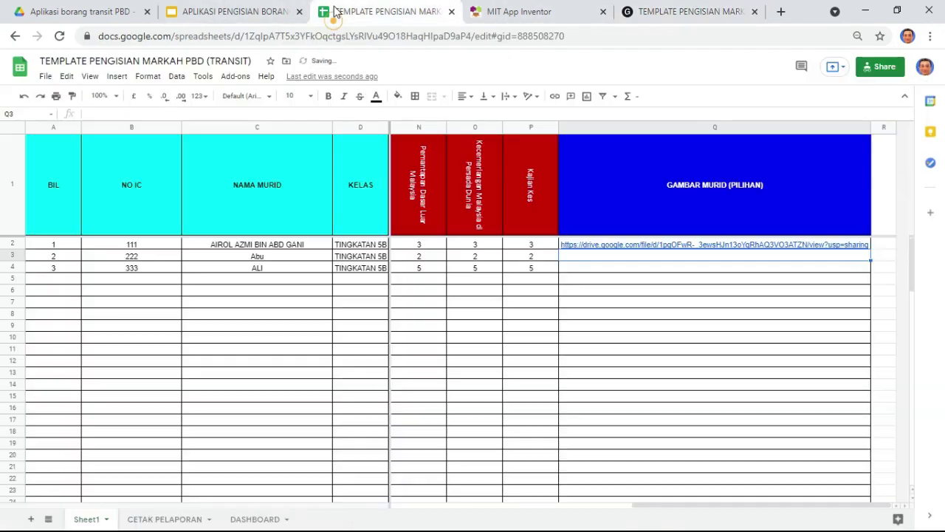
click(369, 268)
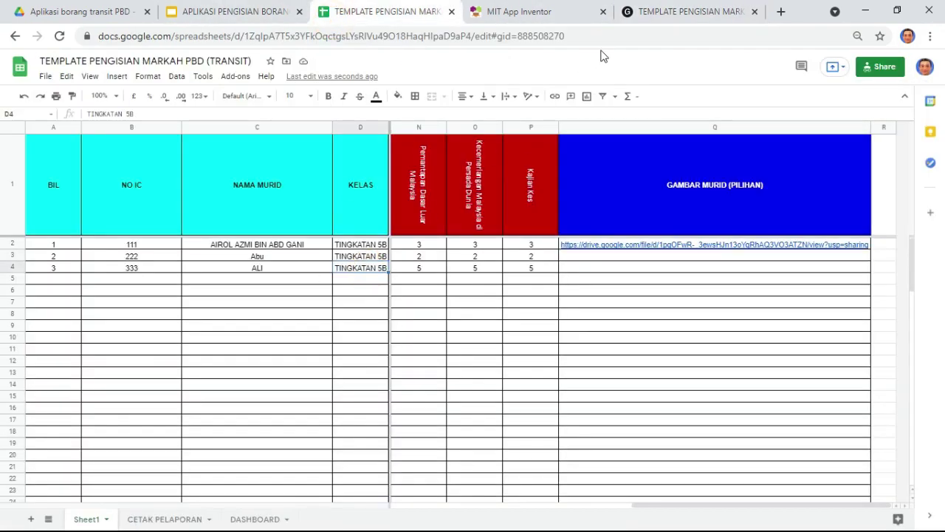
click(681, 11)
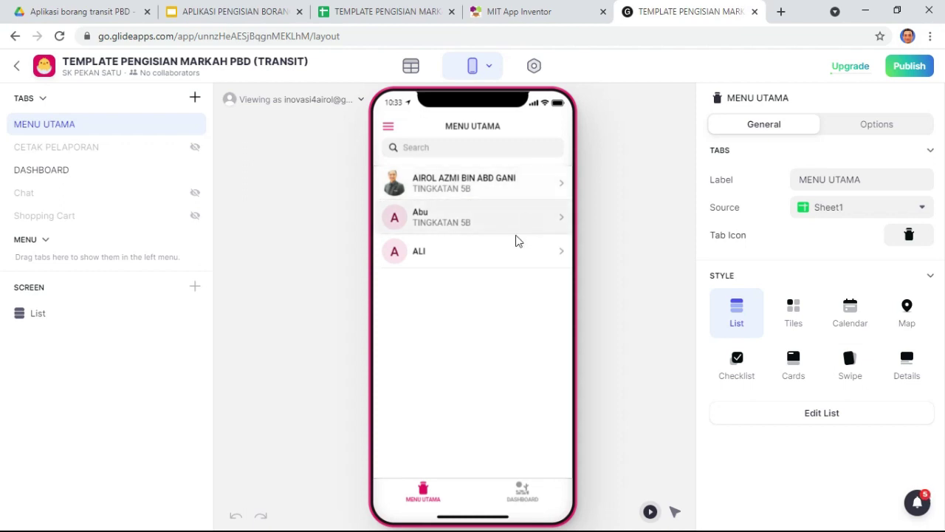
click(503, 256)
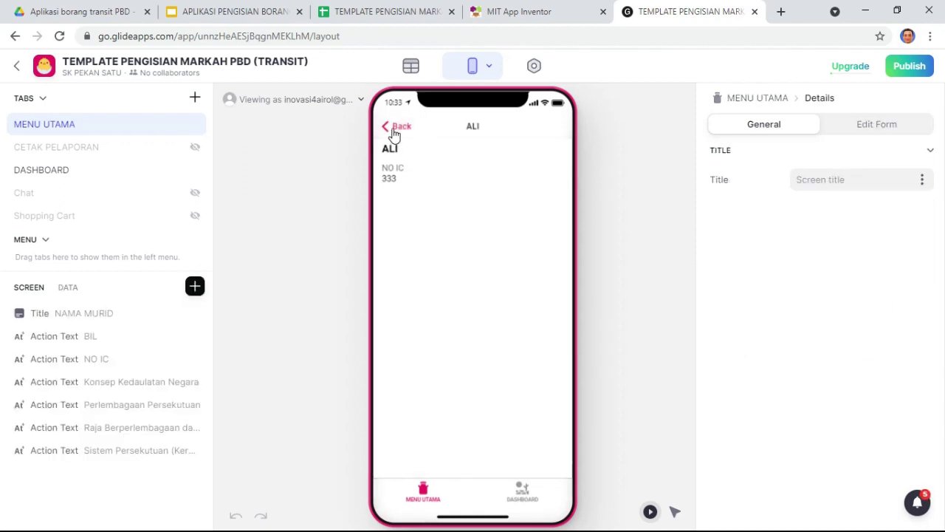
click(397, 127)
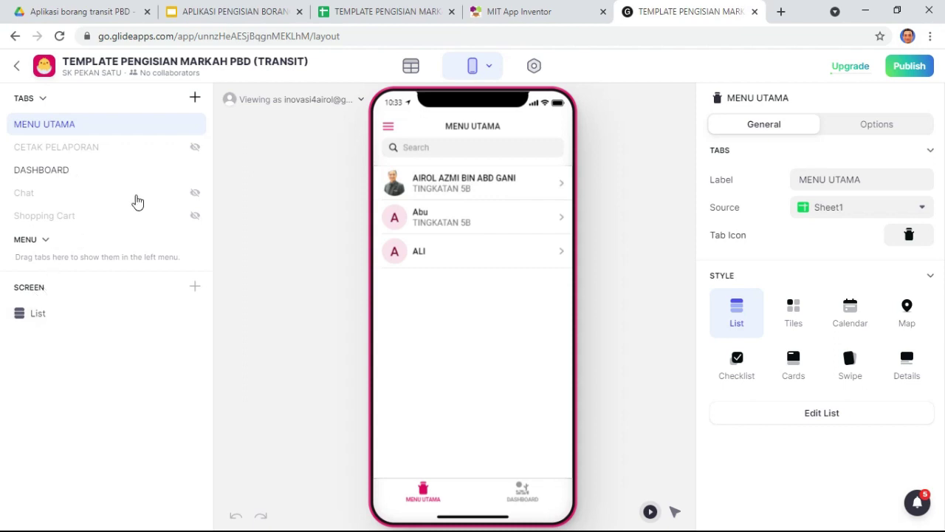
Remove the KELAS field from the Details of the MENU UTAMA list so no details column is assigned
click(67, 128)
click(37, 316)
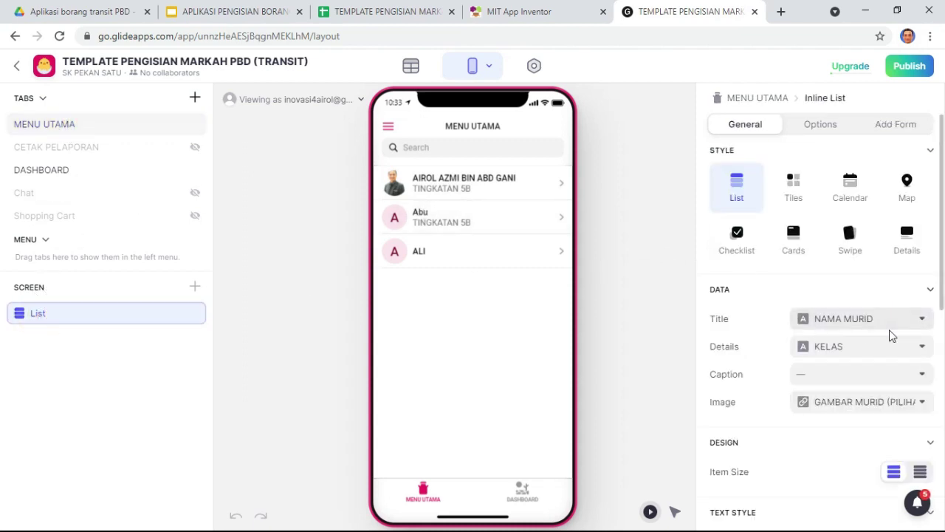
click(923, 345)
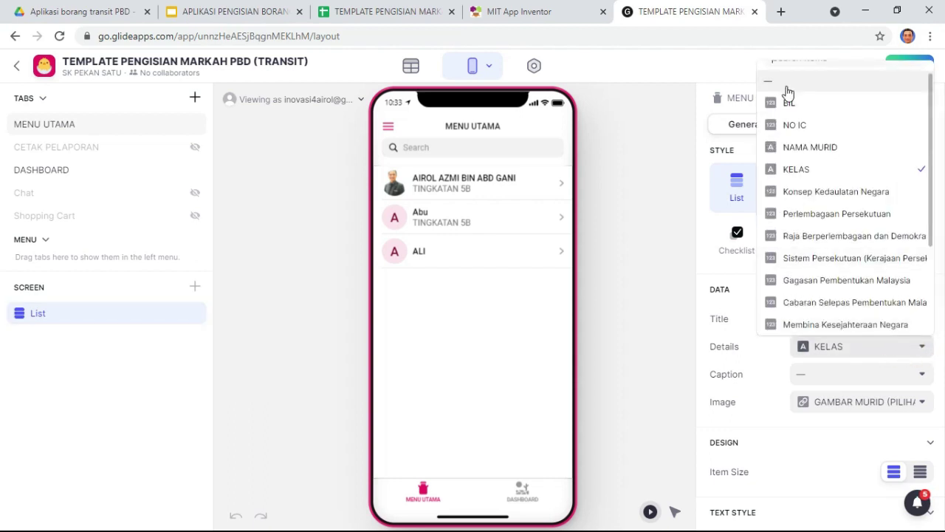
click(787, 80)
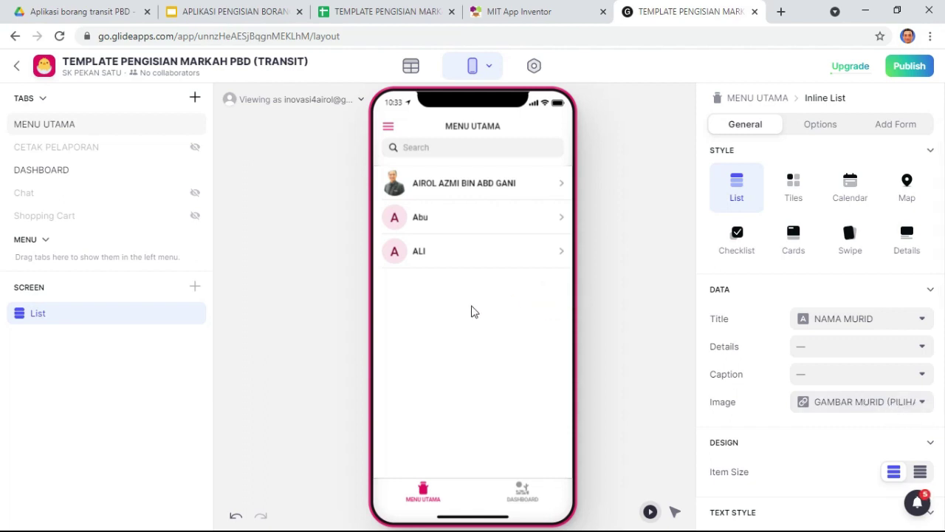
Open the first pupil's details screen and delete its title and all of its Action Text components
click(550, 190)
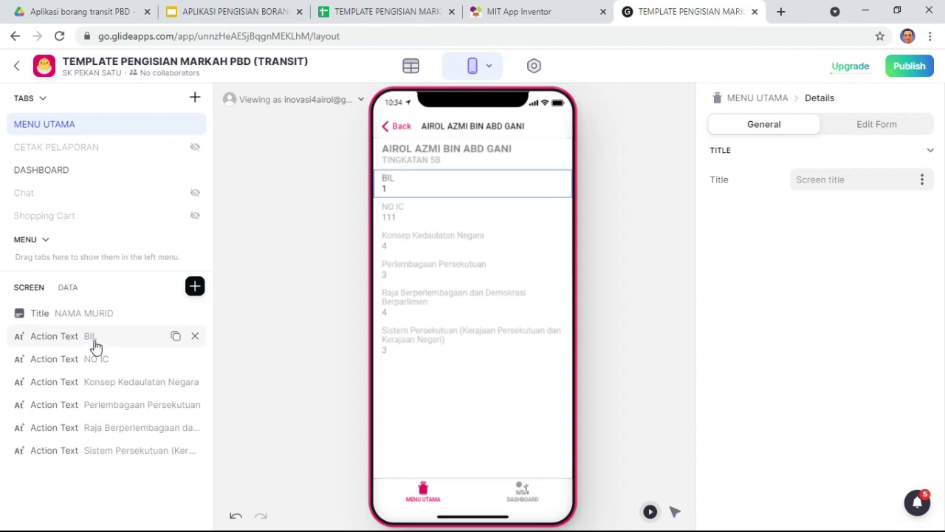
click(881, 130)
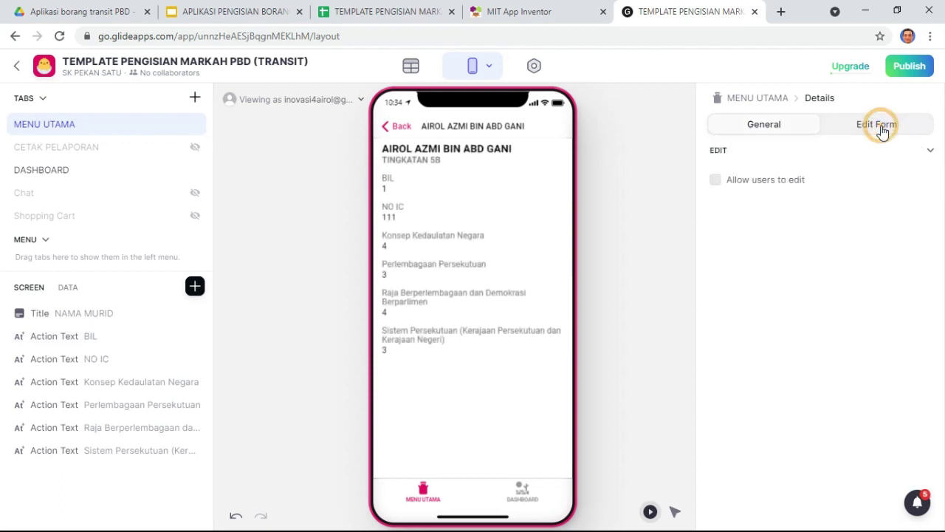
click(775, 126)
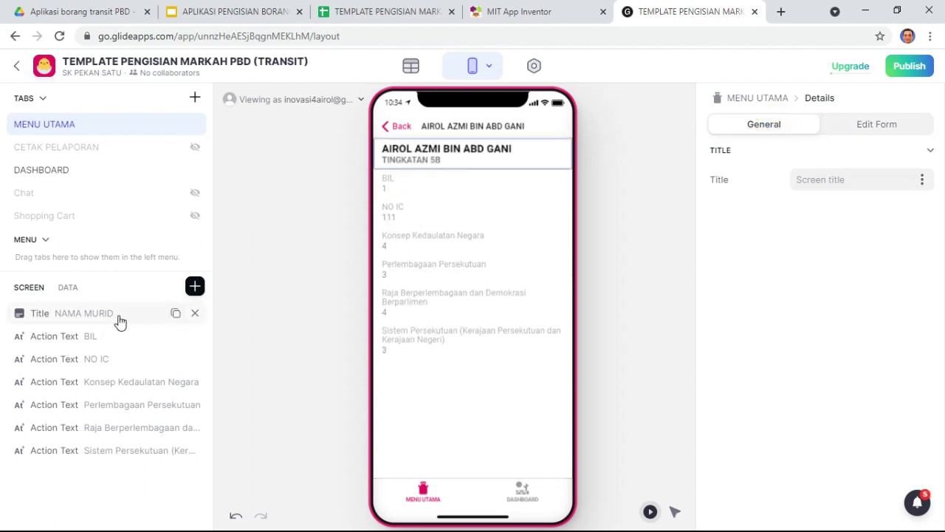
mouse_move(192, 325)
click(195, 315)
click(195, 316)
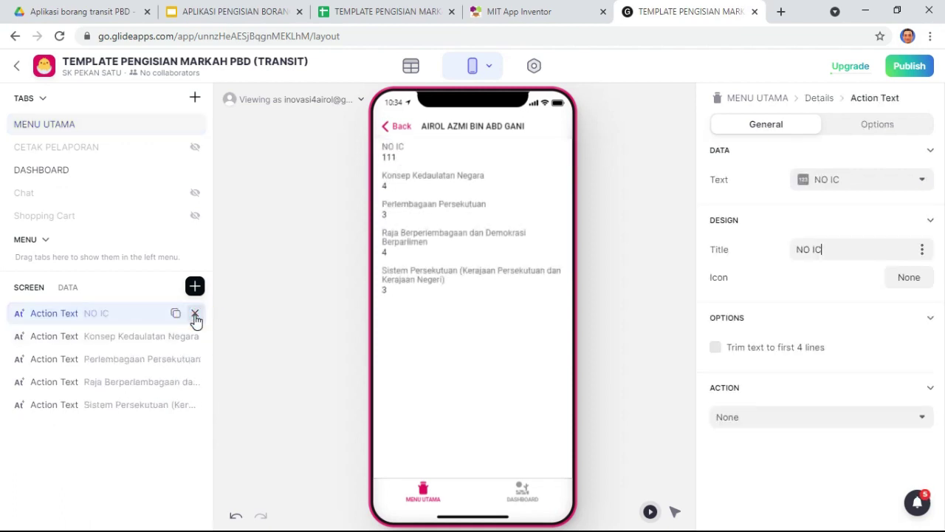
click(196, 316)
click(195, 316)
click(196, 316)
click(196, 316)
click(195, 316)
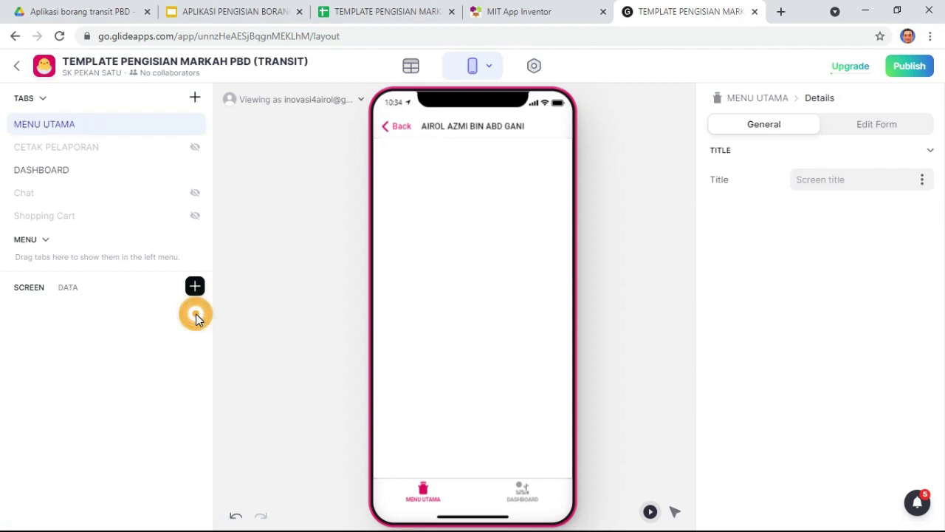
Add Action Text components for NAMA MURID and KELAS to the empty pupil details screen
click(195, 287)
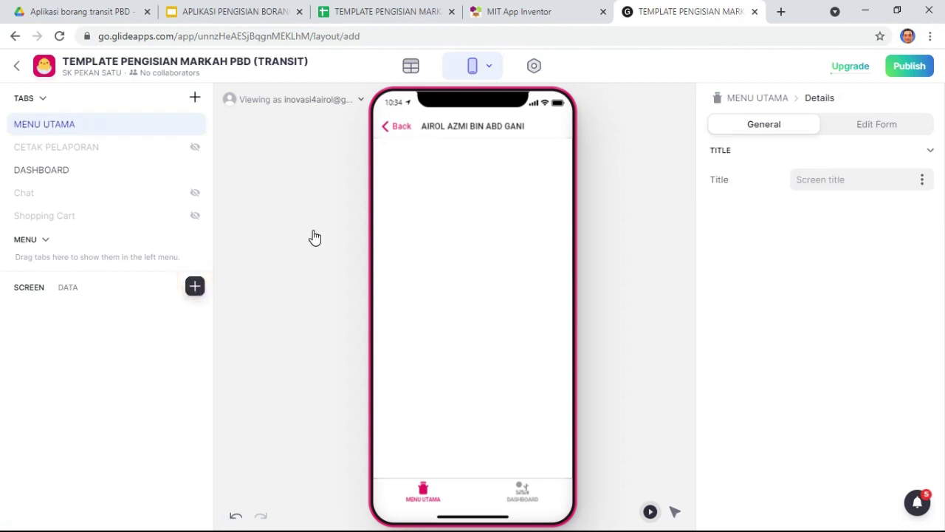
click(244, 188)
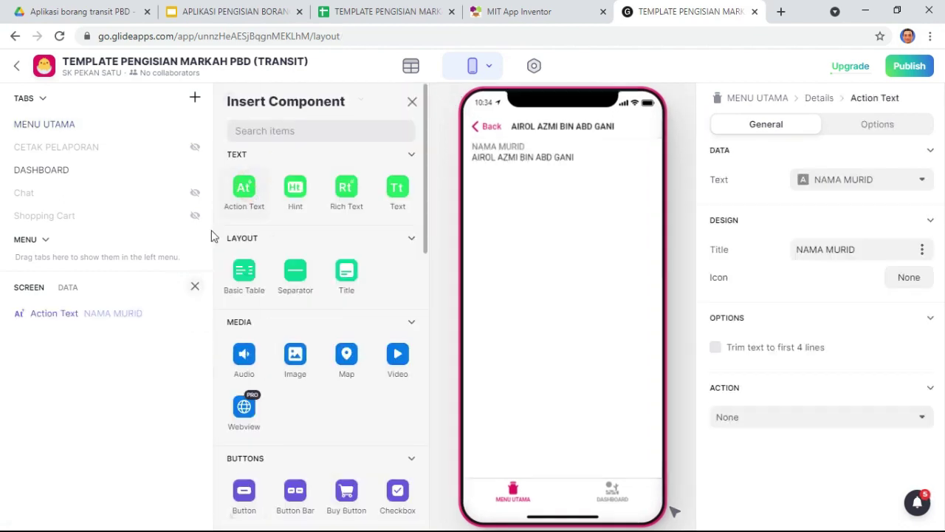
click(122, 317)
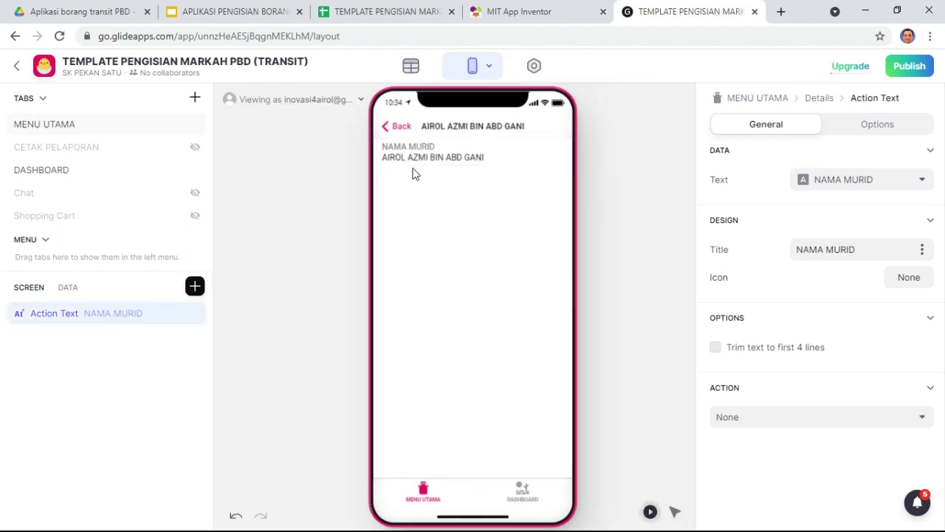
click(194, 287)
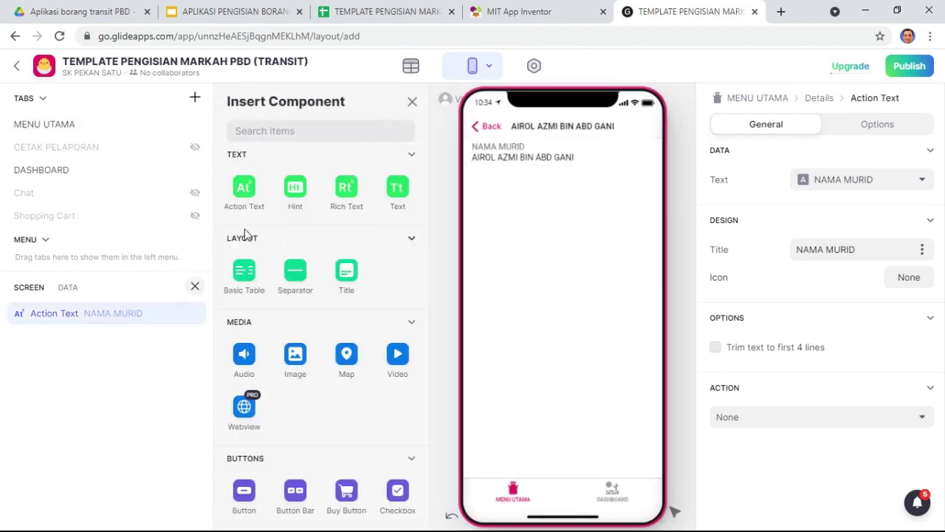
click(244, 200)
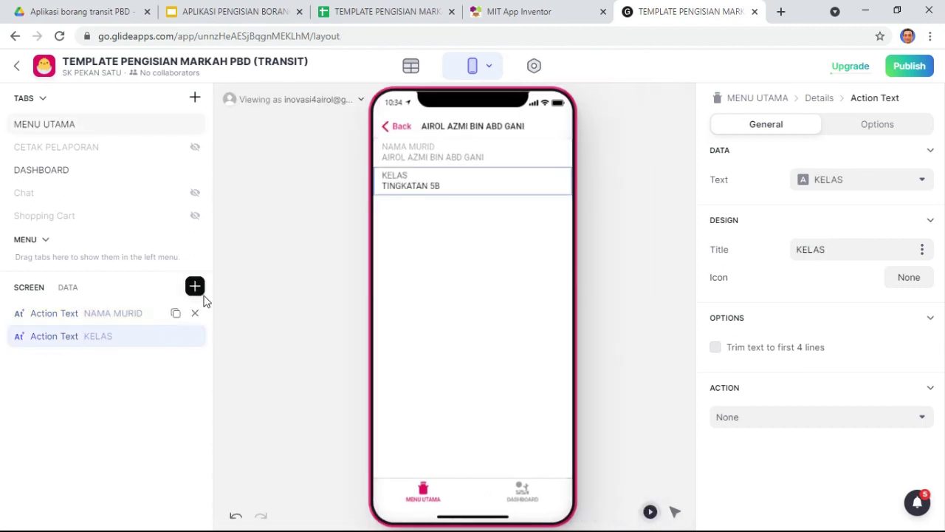
Add Action Text components for GAMBAR MURID (PILIHAN), BIL and NO IC below KELAS on the pupil details screen
click(195, 287)
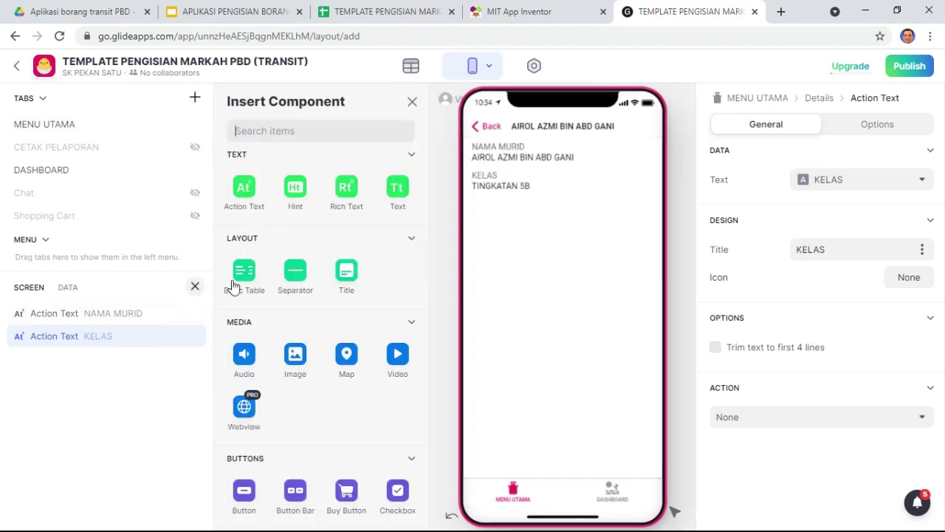
click(247, 195)
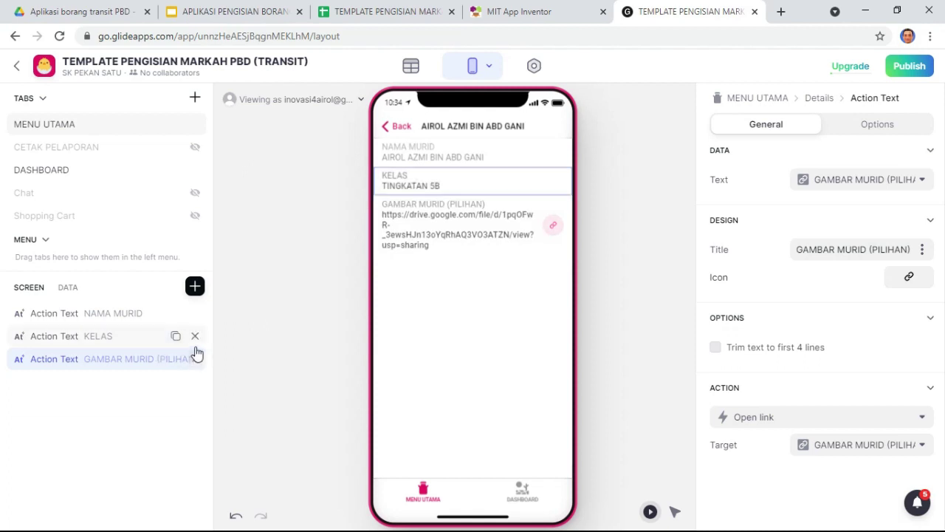
click(195, 286)
click(243, 186)
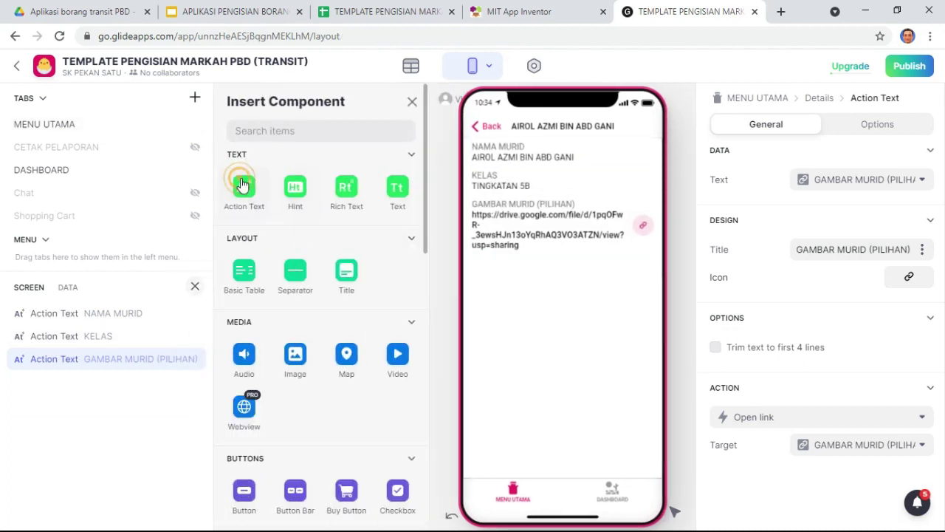
click(195, 286)
click(243, 194)
Add Action Text components for Konsep Kedaulatan Negara, Perlembagaan Persekutuan, Raja Berperlembagaan dan Demokrasi Berparlimen, and Sistem Persekutuan (Kerajaan Persekutuan dan Kerajaan Negeri)
click(195, 287)
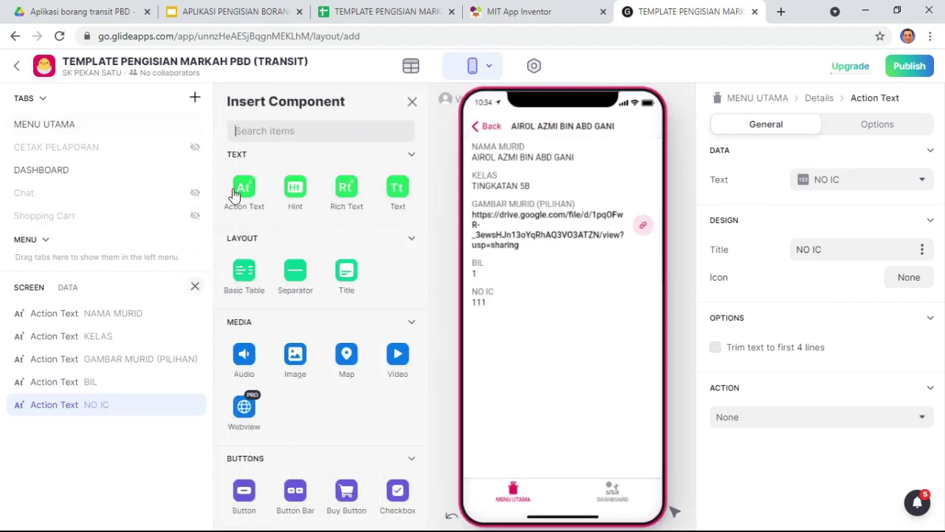
click(195, 286)
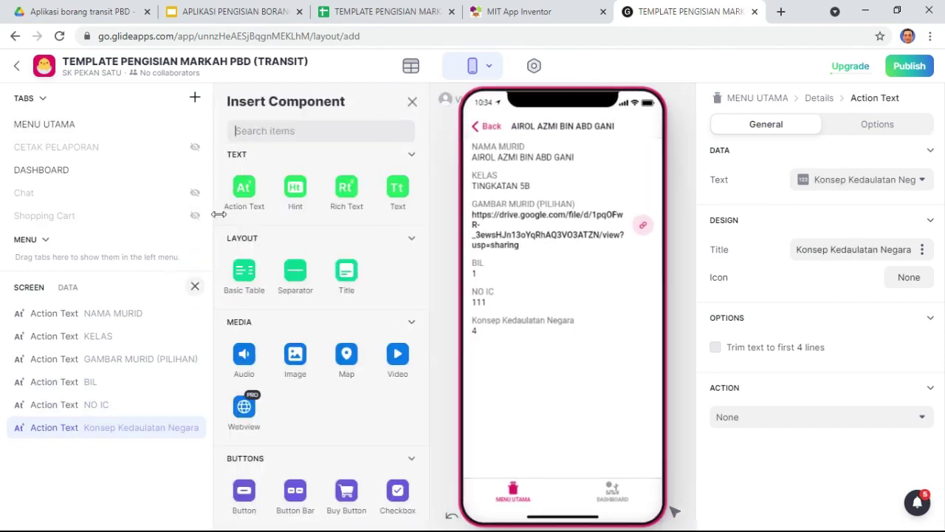
click(251, 196)
click(195, 286)
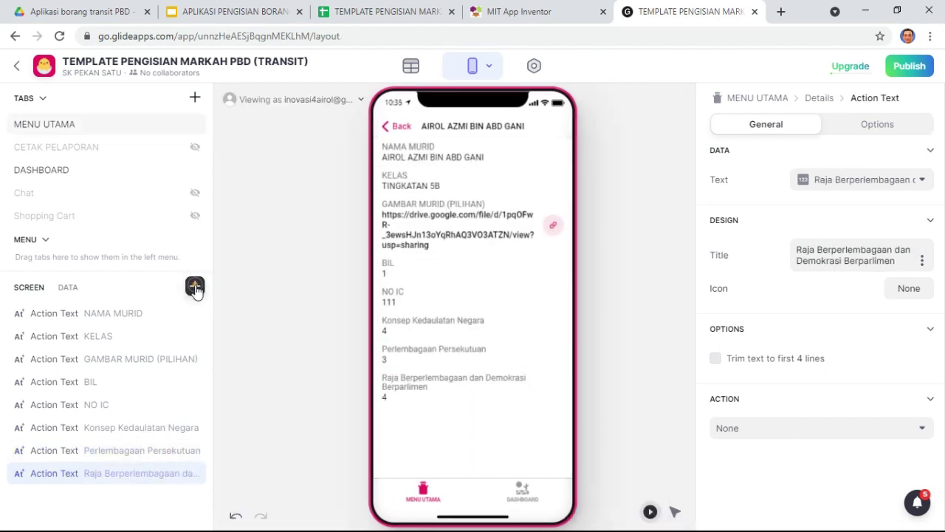
click(195, 286)
click(240, 185)
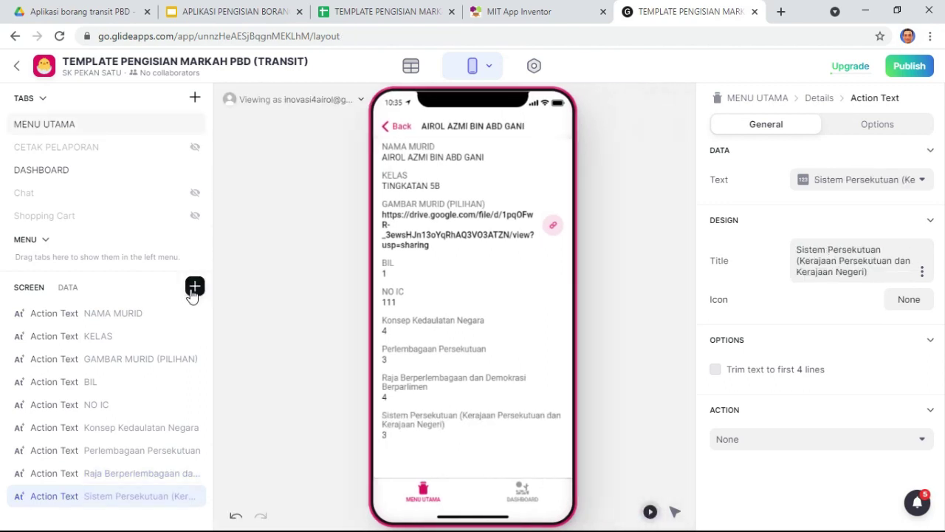
Add Action Text components for Gagasan Pembentukan Malaysia, Cabaran Selepas Pembentukan Malaysia, Membina Kesejahteraan Negara and Membina Kemakmuran Negara
click(194, 288)
click(240, 186)
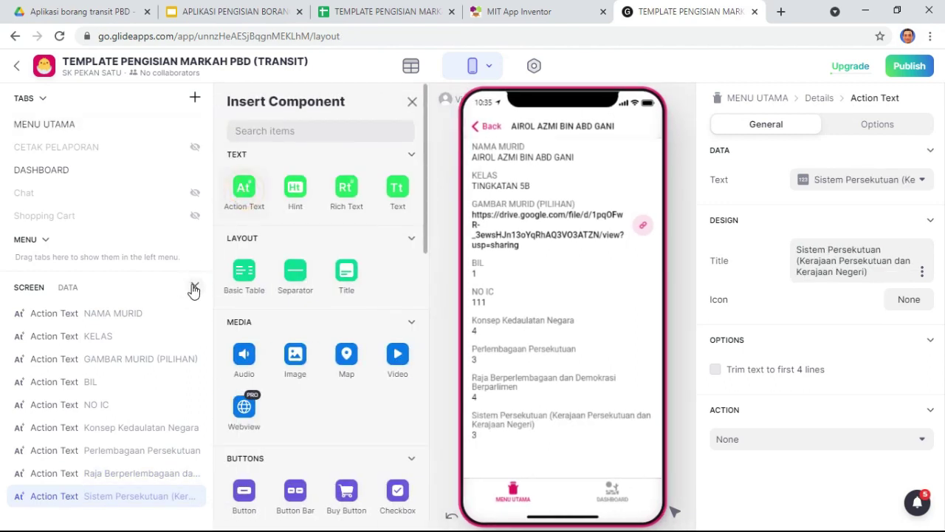
click(195, 287)
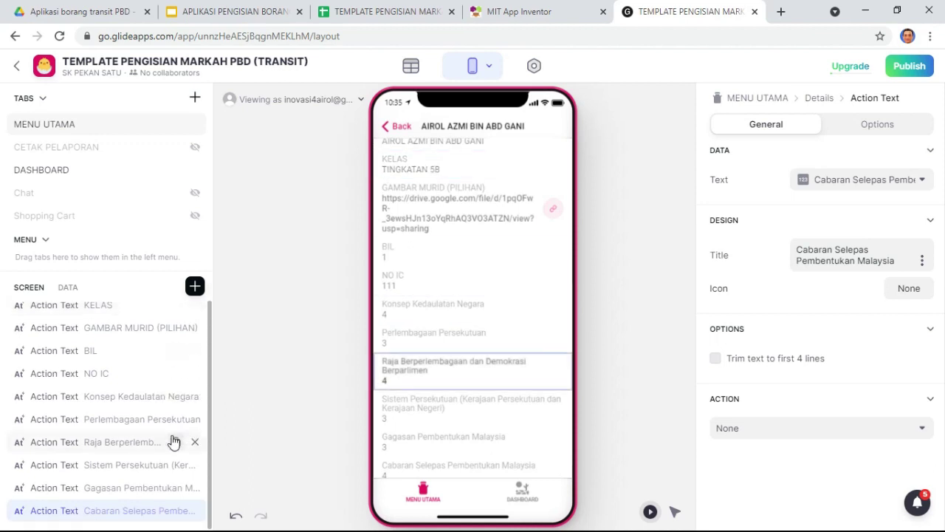
click(195, 286)
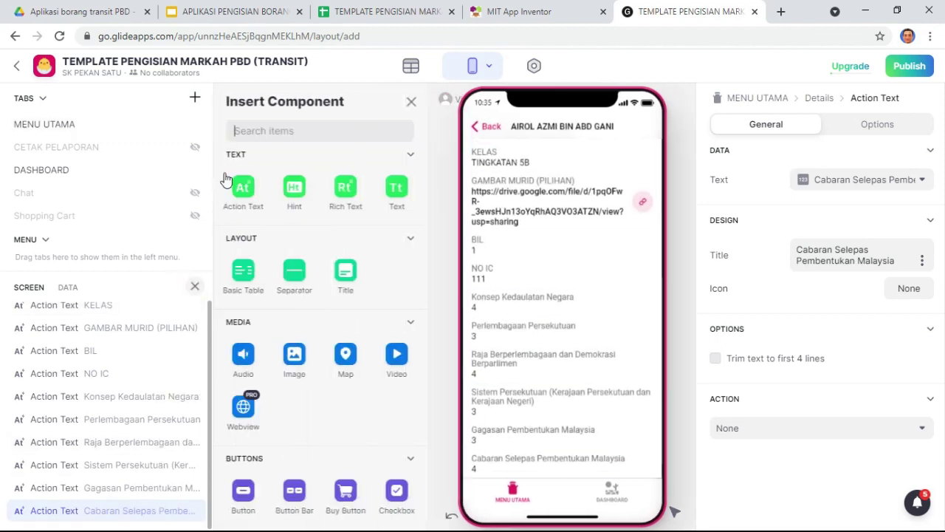
click(243, 186)
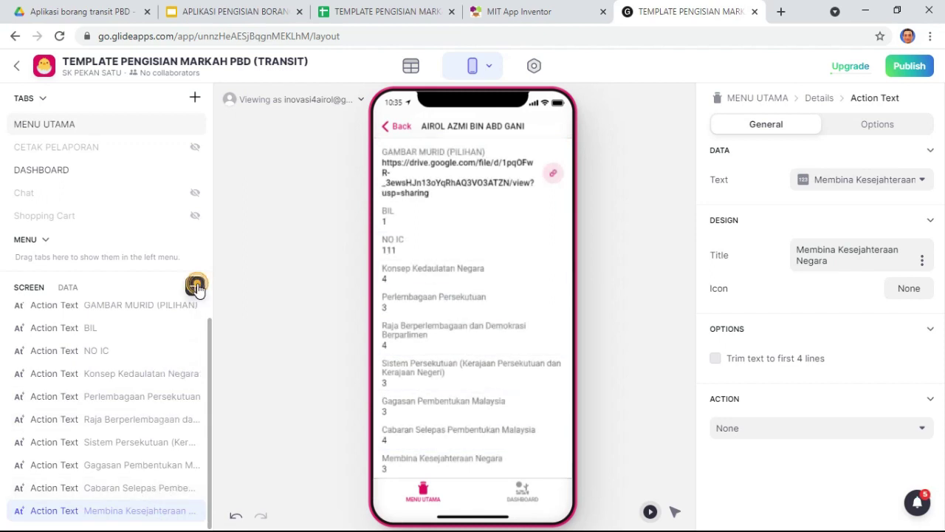
click(244, 185)
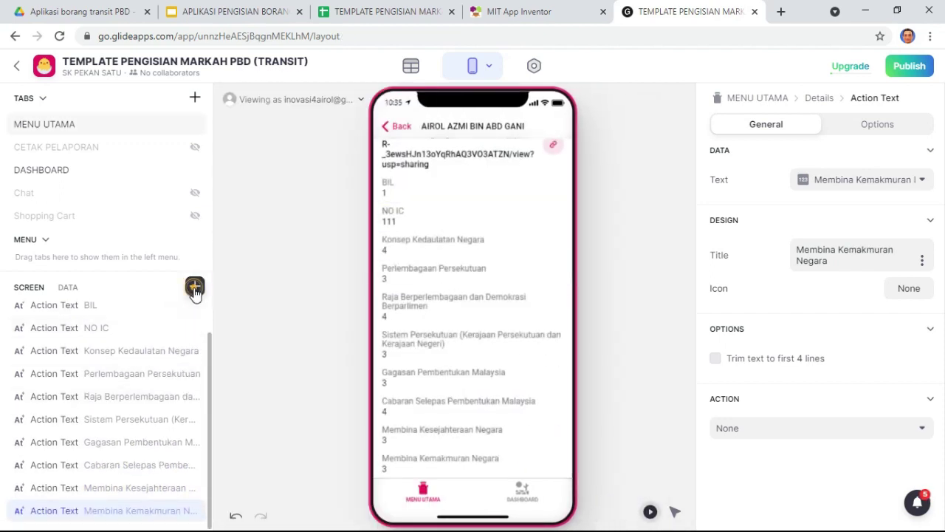
Add Action Text components for Asas Pembinaan Dasar Luar Malaysia, Pemantapan Dasar Luar Malaysia, Kecemerlangan Malaysia di Persada Dunia and Kajian Kes
click(195, 285)
click(241, 184)
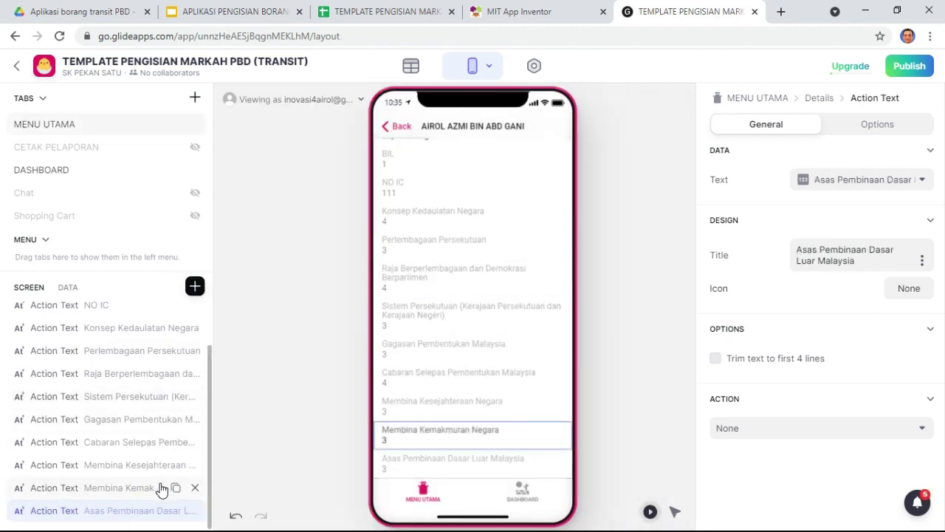
click(195, 286)
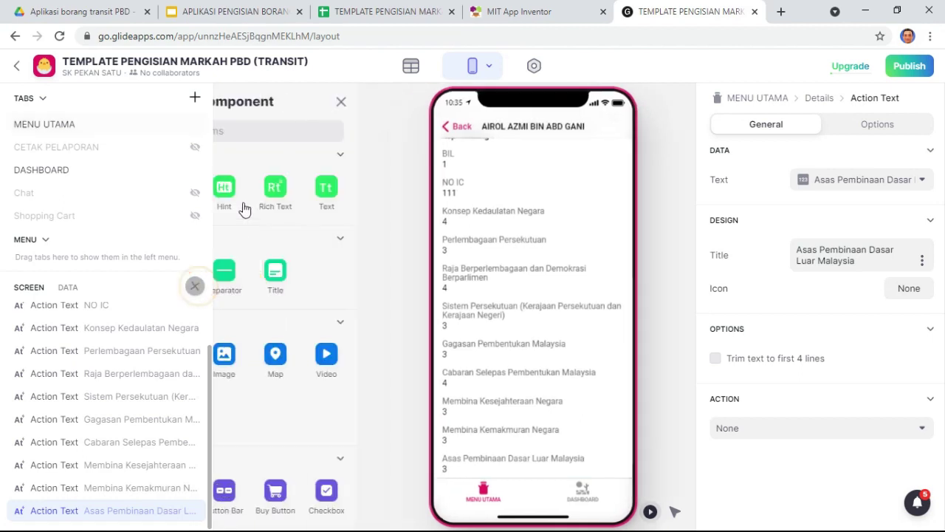
click(241, 200)
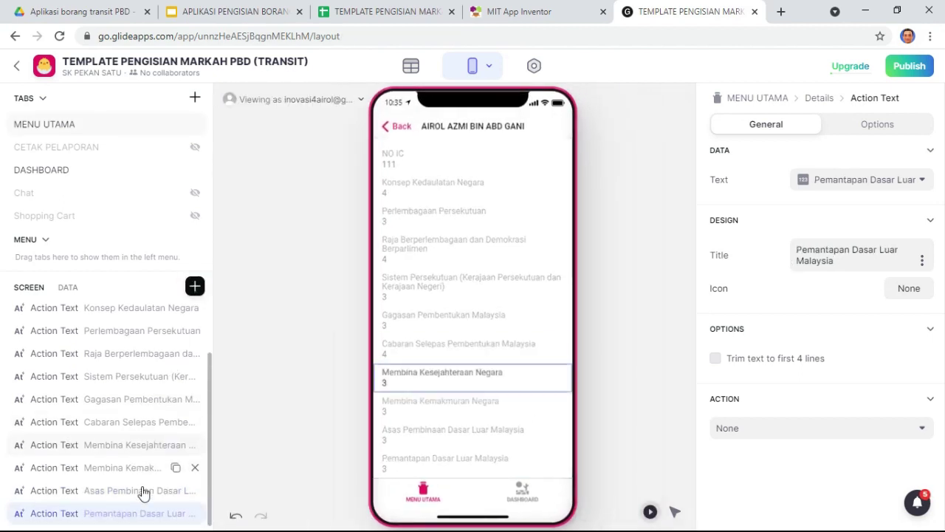
click(195, 286)
click(234, 188)
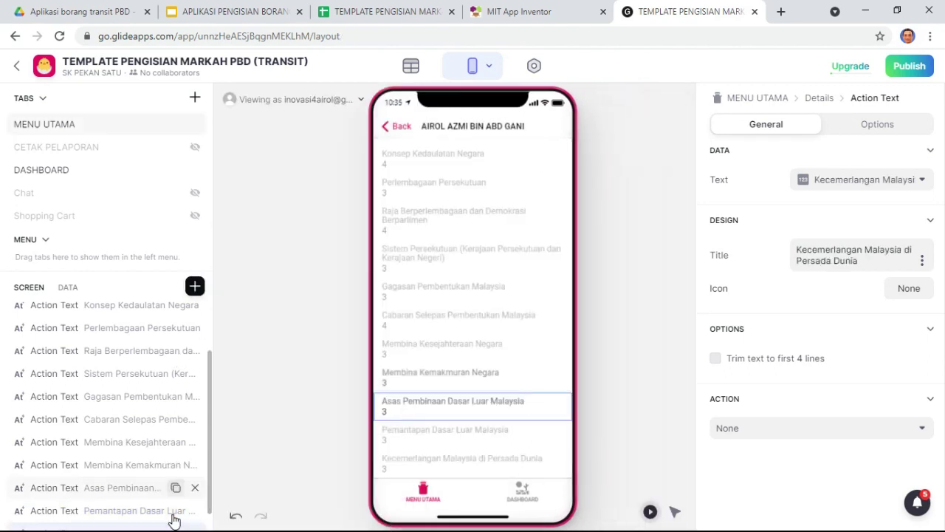
click(195, 285)
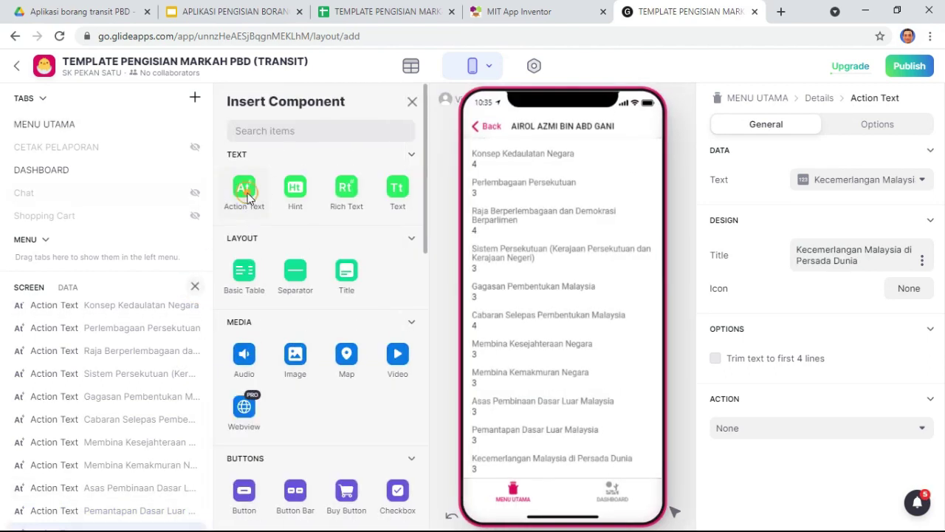
Delete the GAMBAR MURID (PILIHAN), BIL and NO IC Action Text components from the pupil details screen
drag(170, 486, 164, 466)
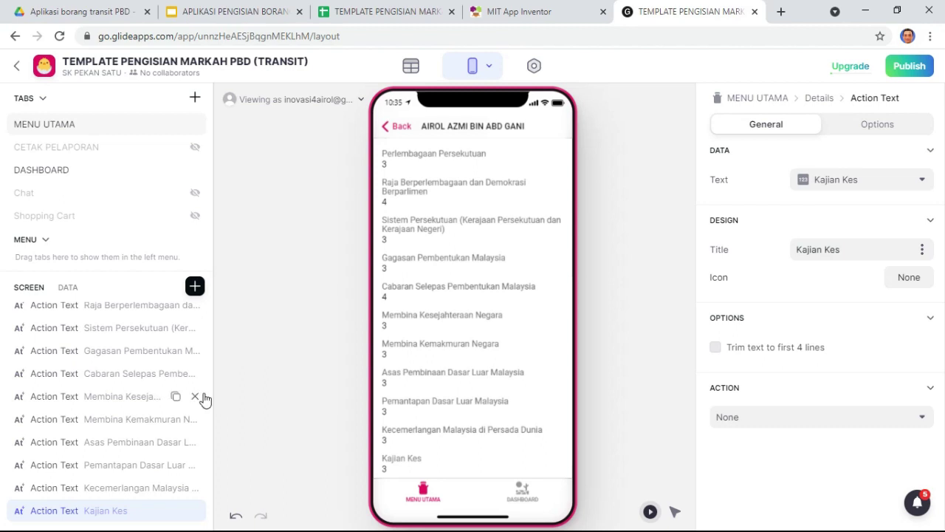
drag(210, 391, 216, 306)
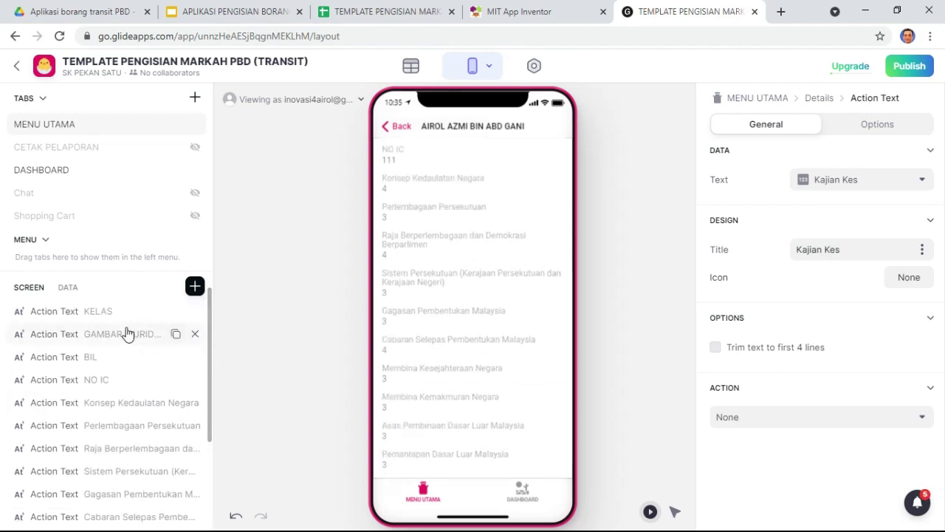
click(195, 337)
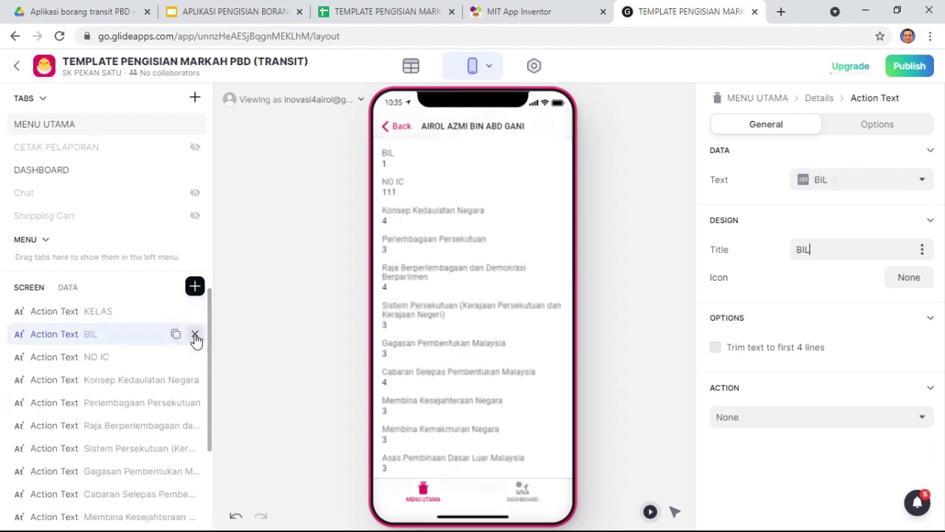
click(195, 334)
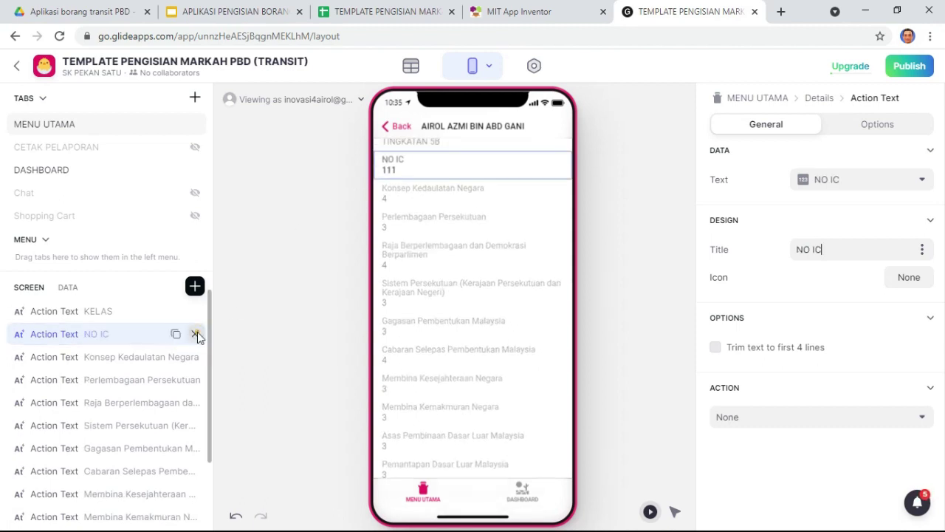
click(195, 336)
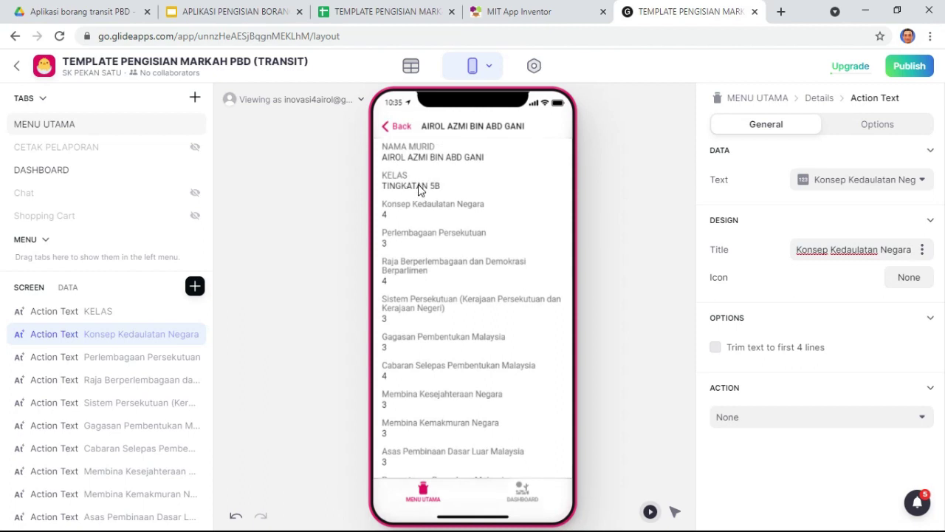
Add an Image component for GAMBAR MURID (PILIHAN) and move it above NAMA MURID as the first component
click(195, 286)
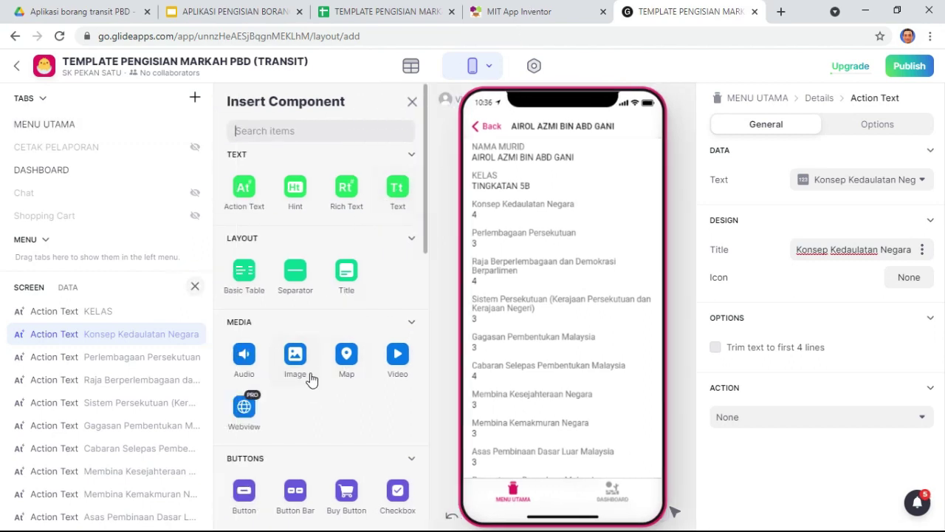
click(295, 366)
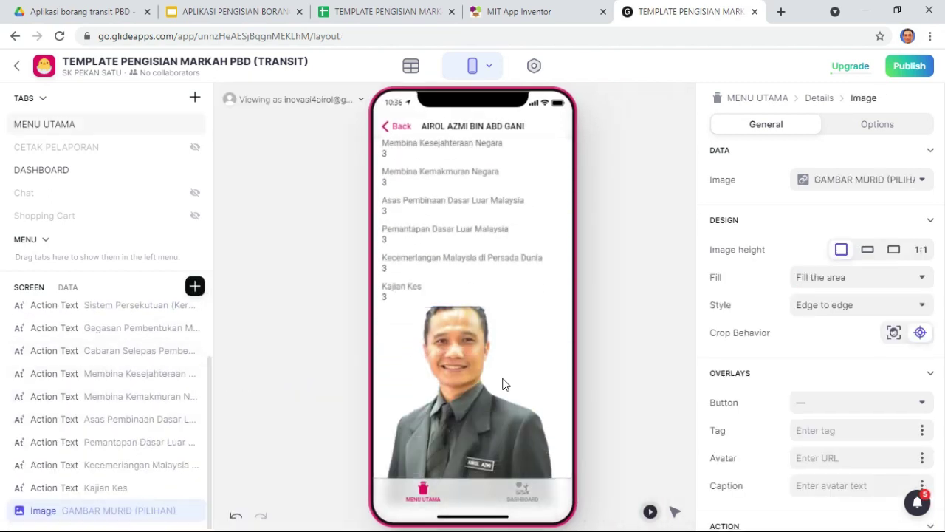
drag(148, 510, 148, 310)
scroll(454, 245, up, 5)
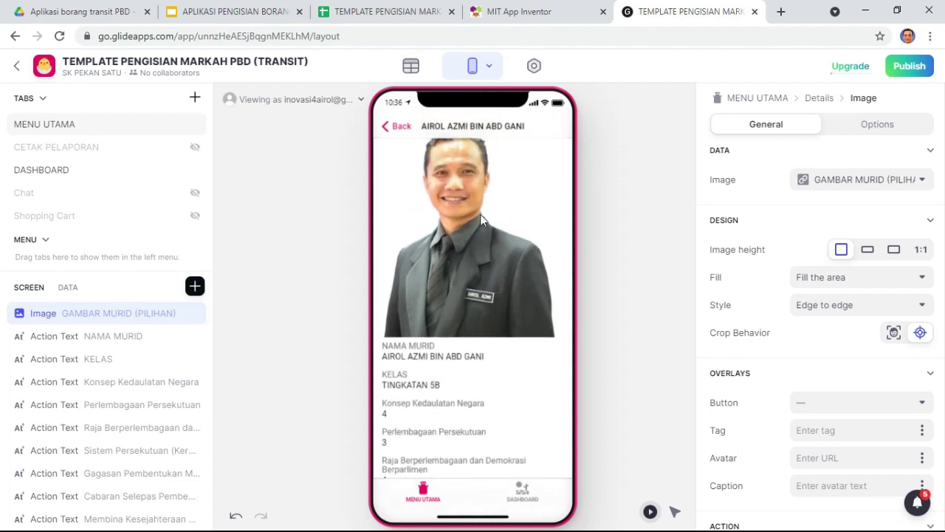
Set the pupil image's height to 3:1 and its fill to Show the whole image, keeping the Edge to edge style
click(894, 250)
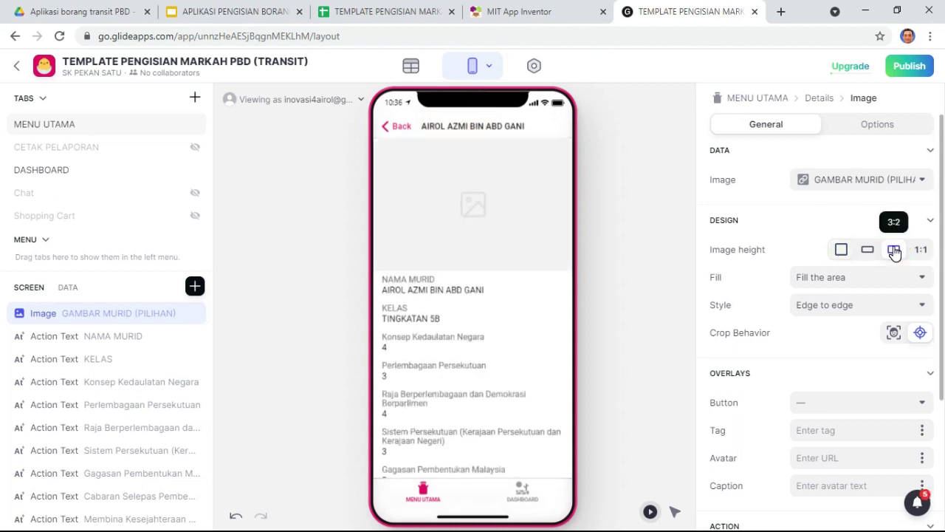
click(867, 252)
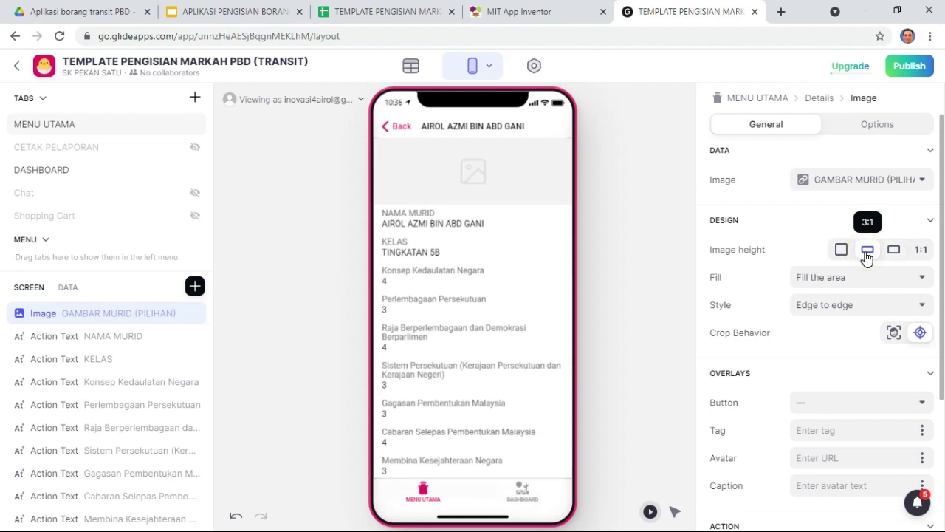
click(855, 286)
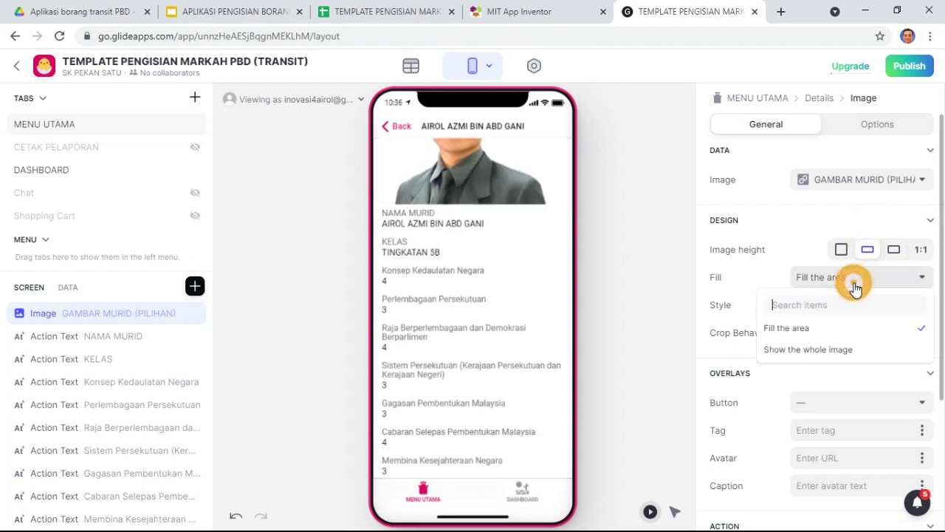
click(817, 351)
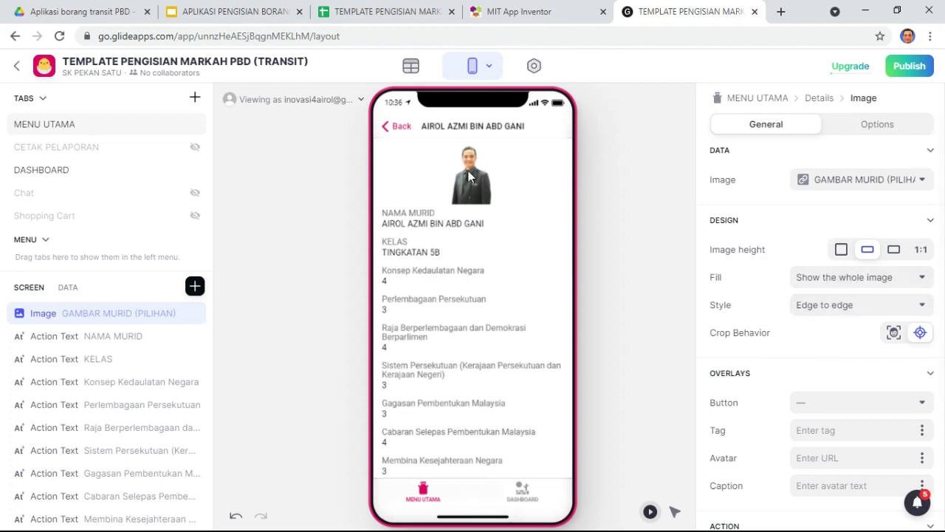
click(849, 304)
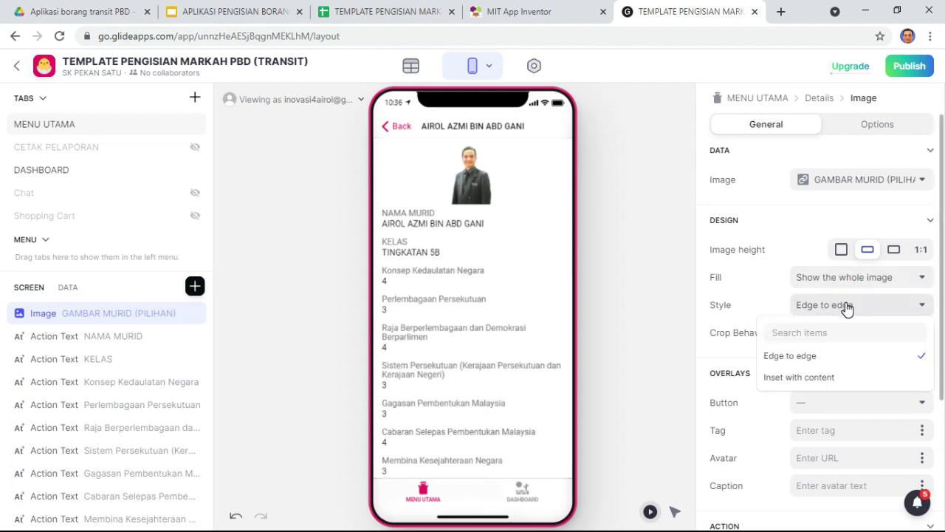
click(849, 305)
click(894, 249)
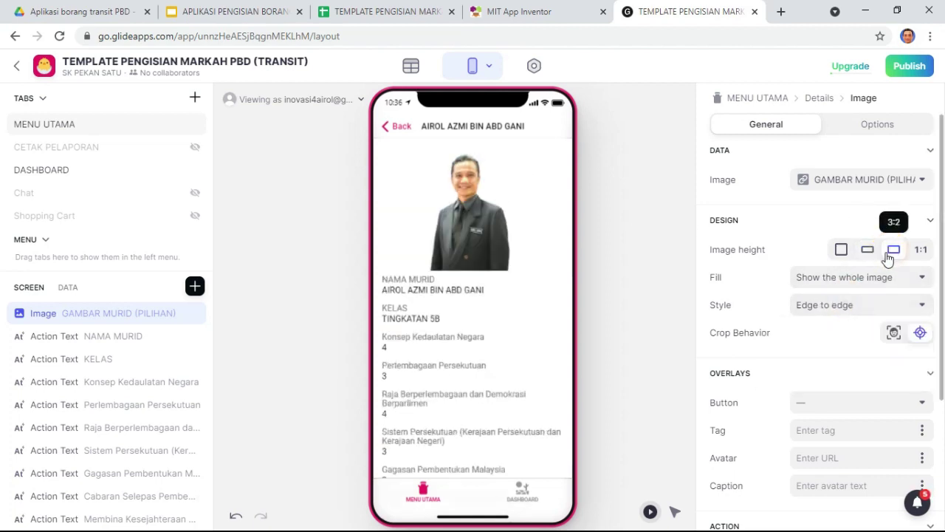
click(867, 251)
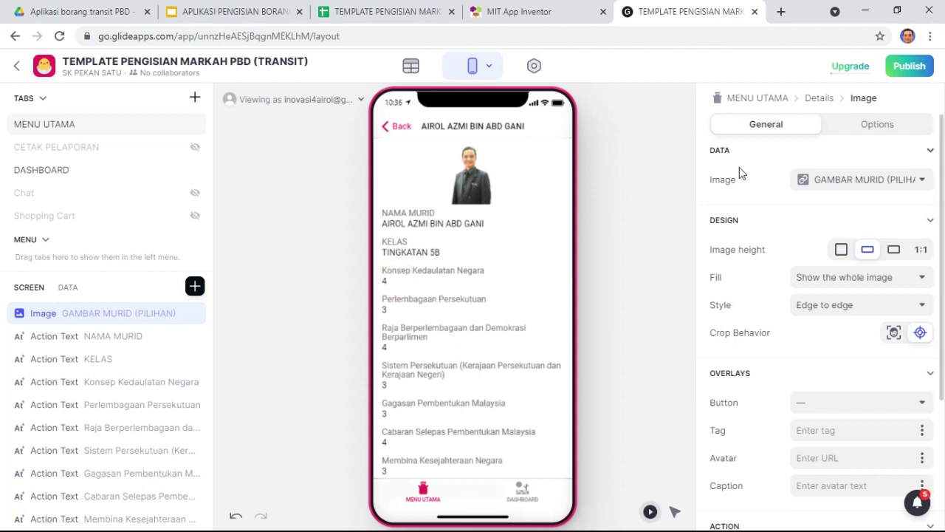
Examine the visibility options of the pupil image component
click(893, 131)
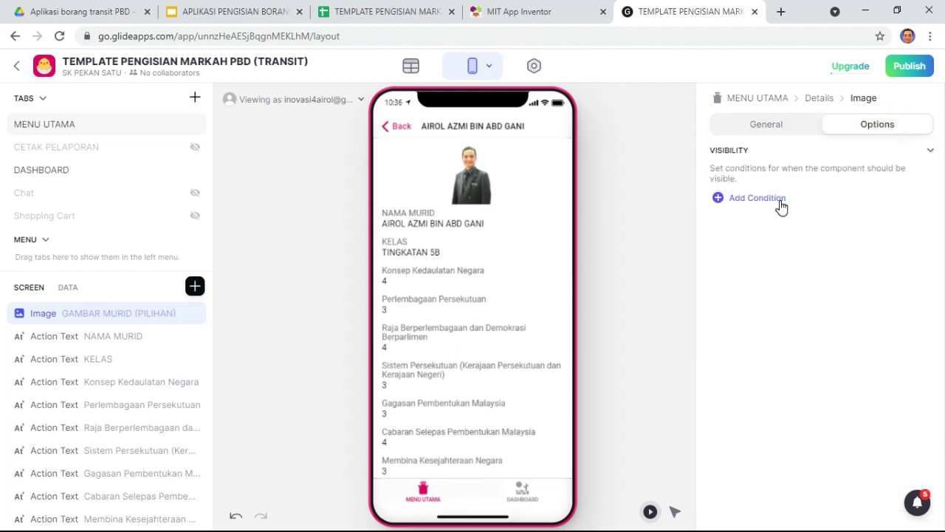
click(768, 127)
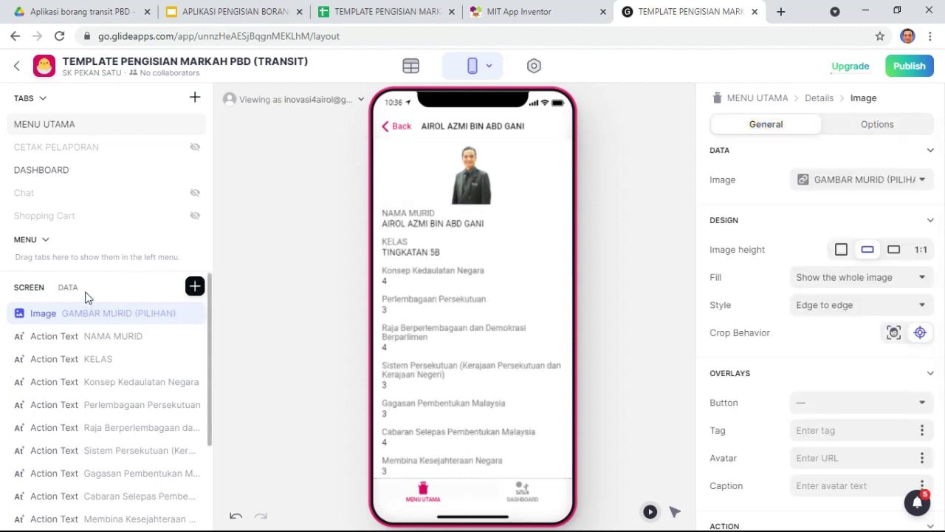
click(884, 127)
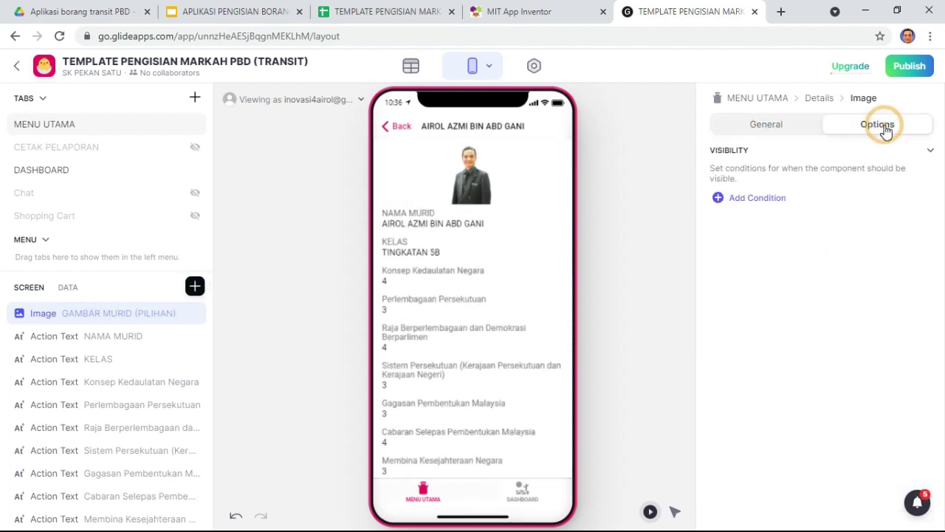
Examine the pupil details screen's components and row data, along with the pupil image's general and visibility settings
click(76, 344)
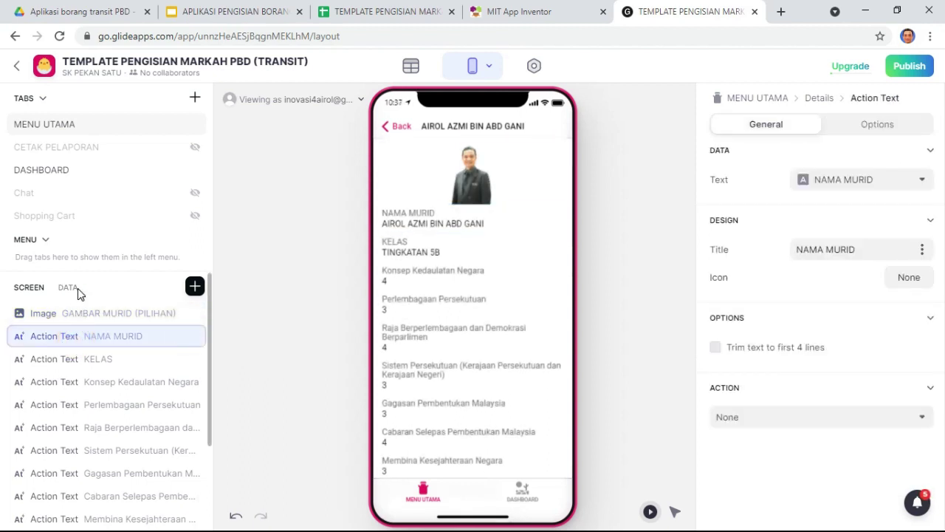
click(45, 314)
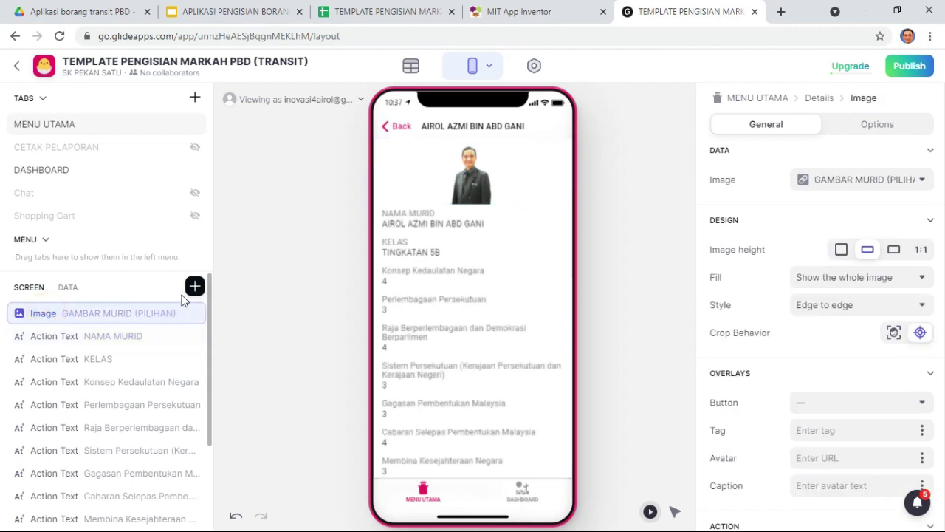
click(18, 292)
click(62, 291)
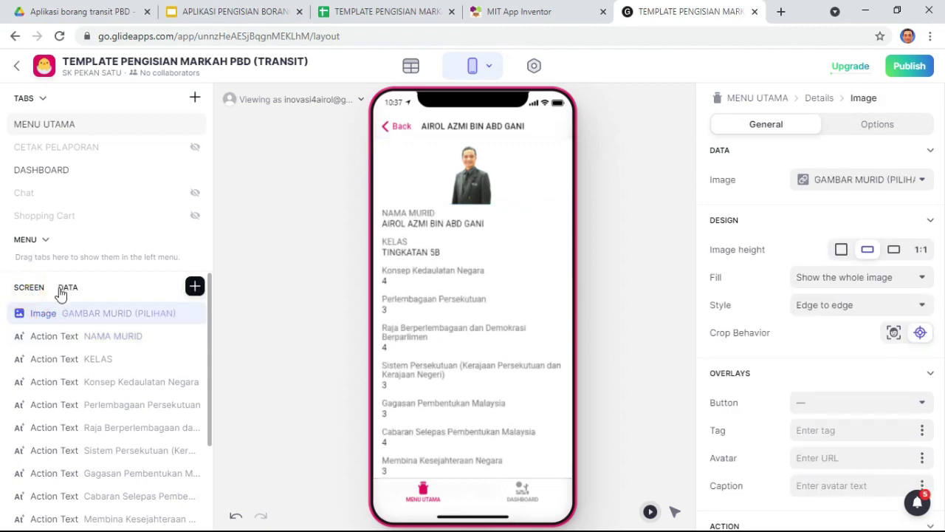
click(27, 293)
click(65, 289)
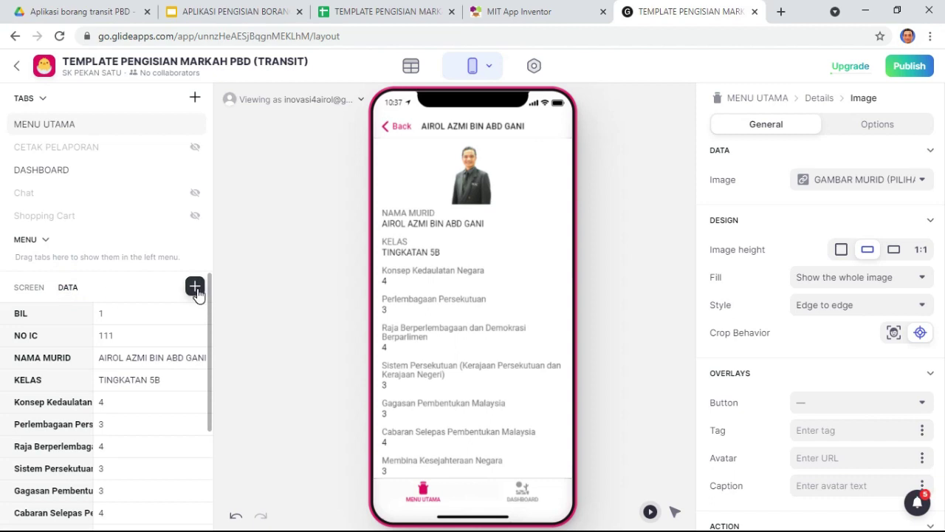
click(865, 127)
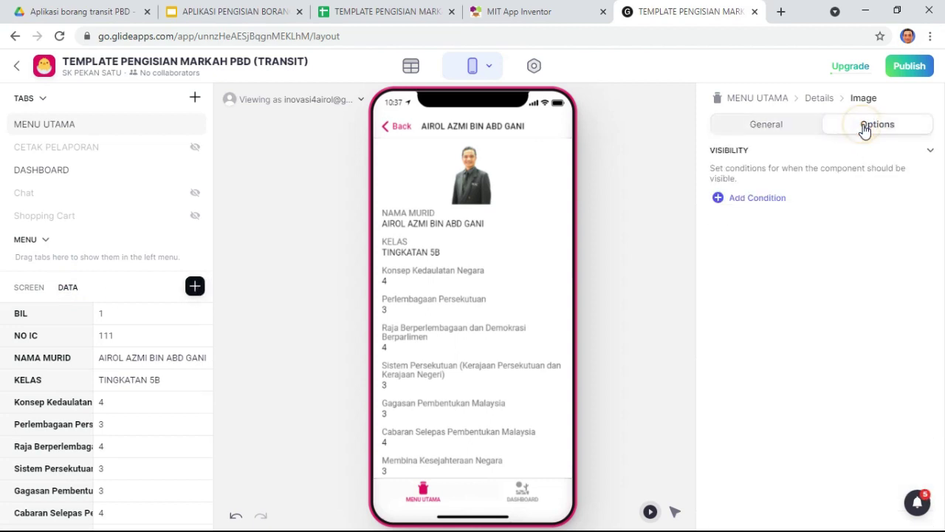
click(29, 287)
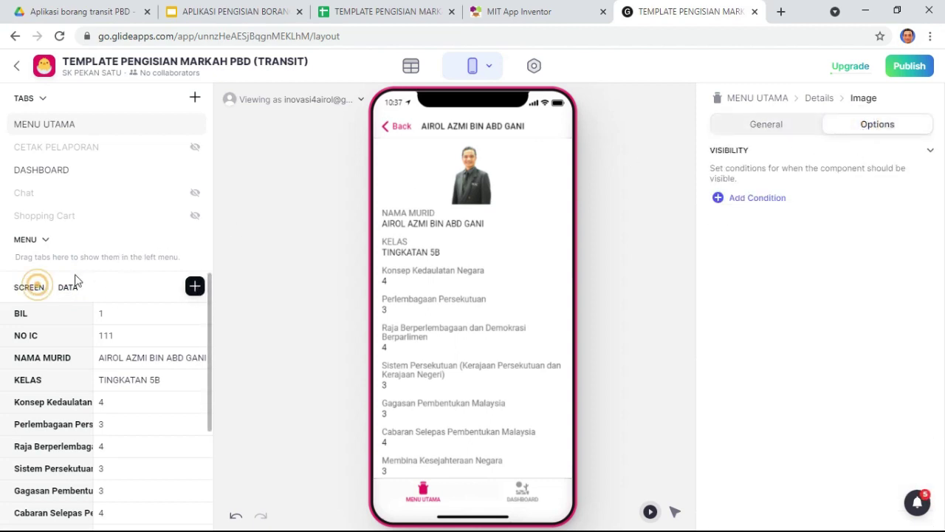
Allow users to edit the pupil records from the details screen of MENU UTAMA
click(393, 127)
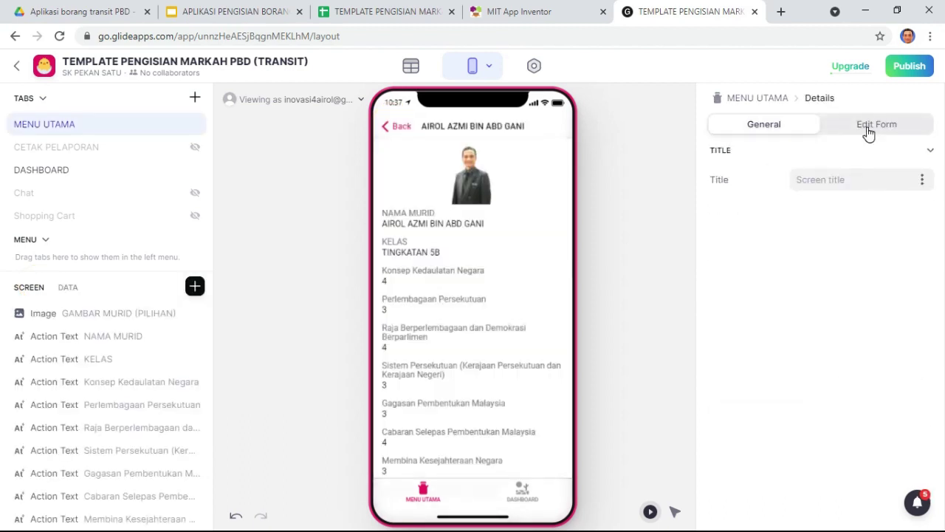
click(887, 125)
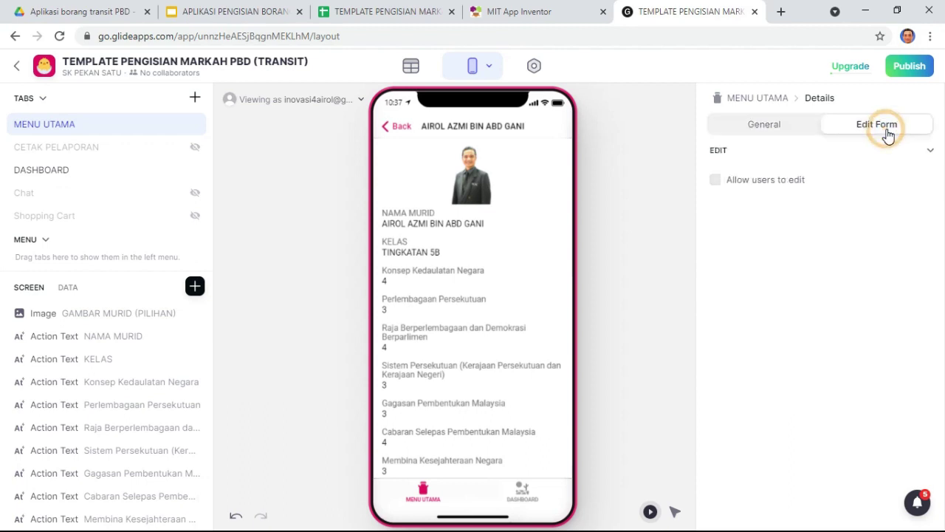
click(400, 127)
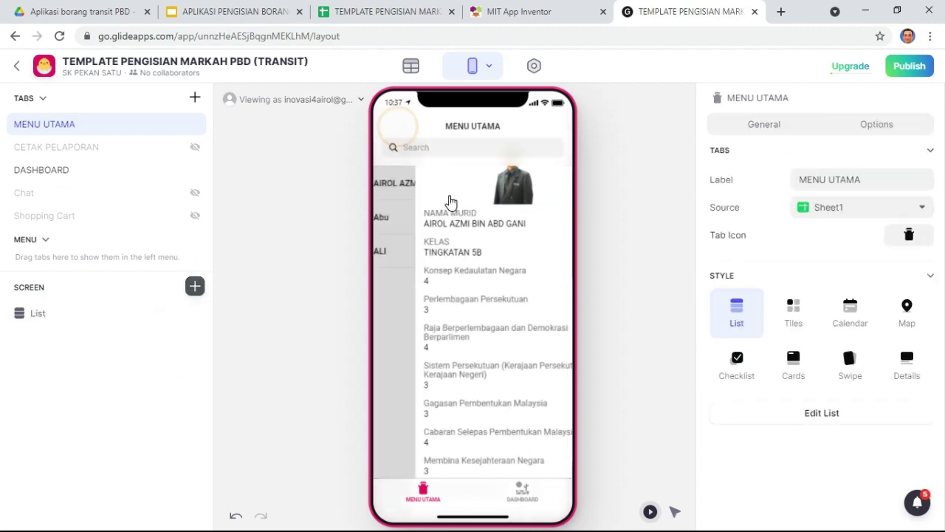
click(463, 183)
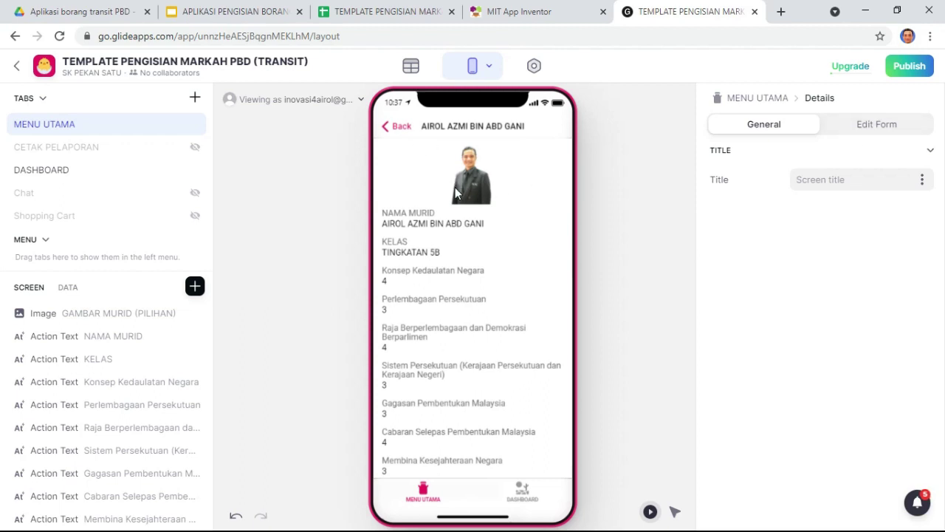
click(873, 126)
click(765, 181)
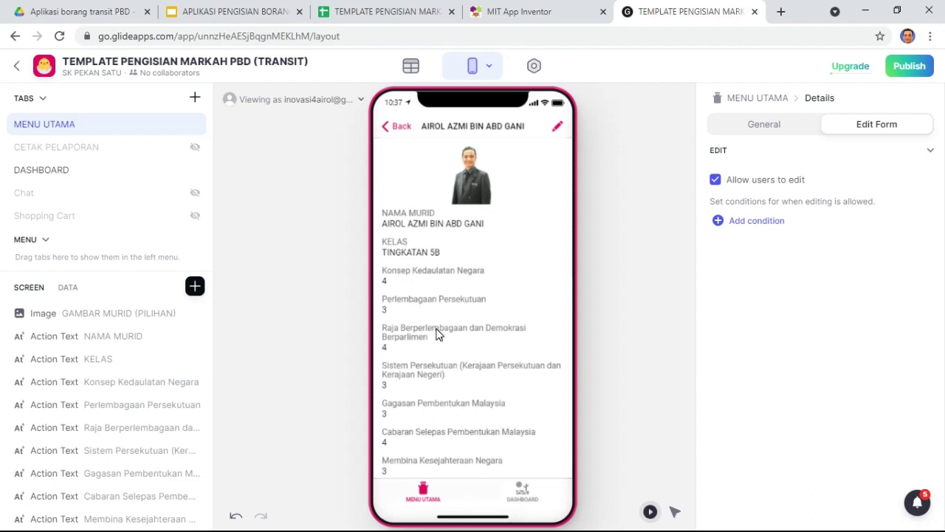
Review the first pupil's details, open the edit form and compare its fields with Sheet1 in Google Sheets
scroll(436, 334, down, 2)
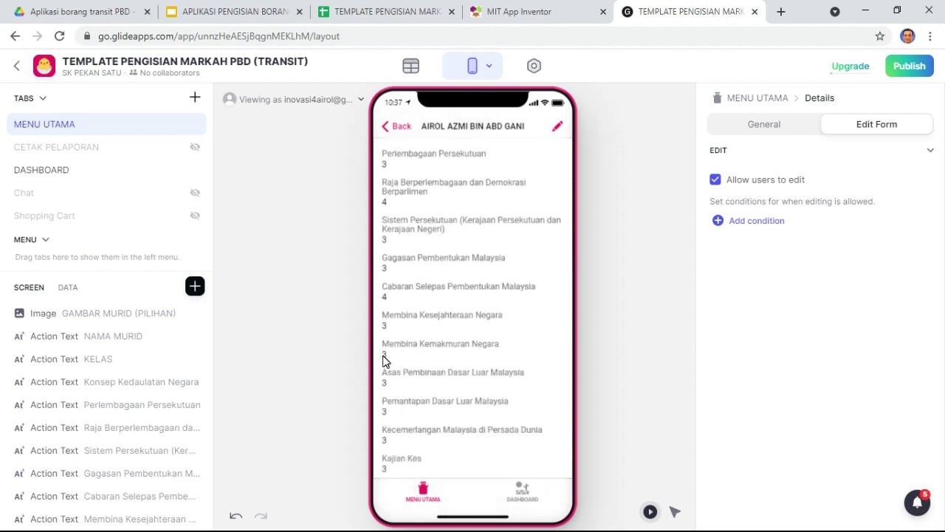
scroll(411, 239, up, 2)
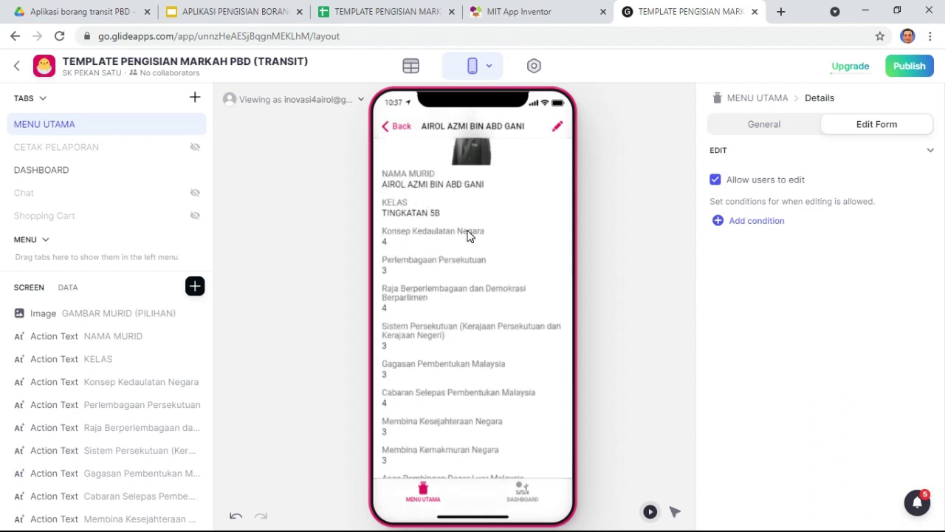
click(556, 127)
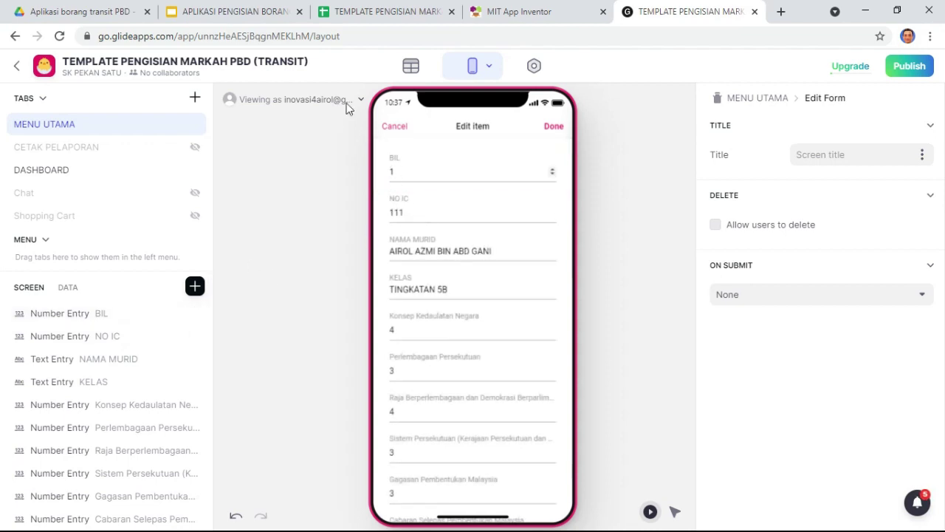
click(355, 19)
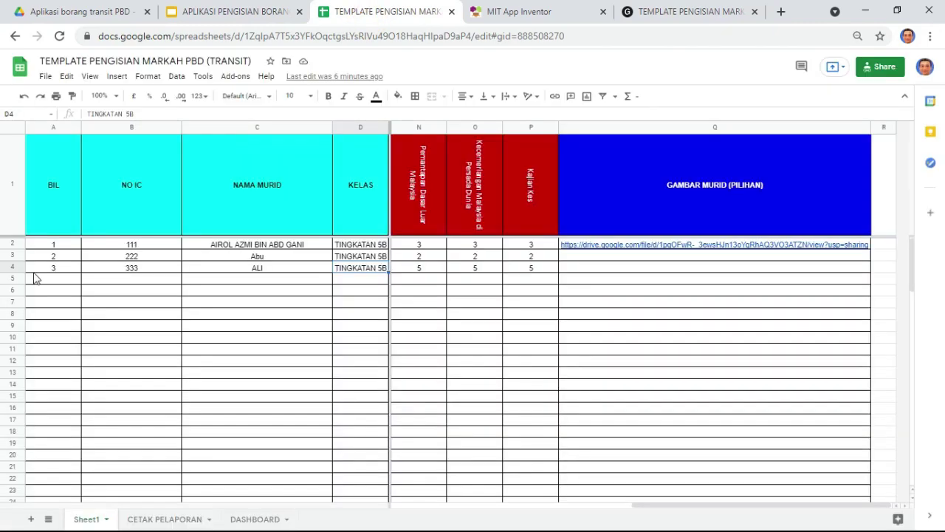
click(58, 276)
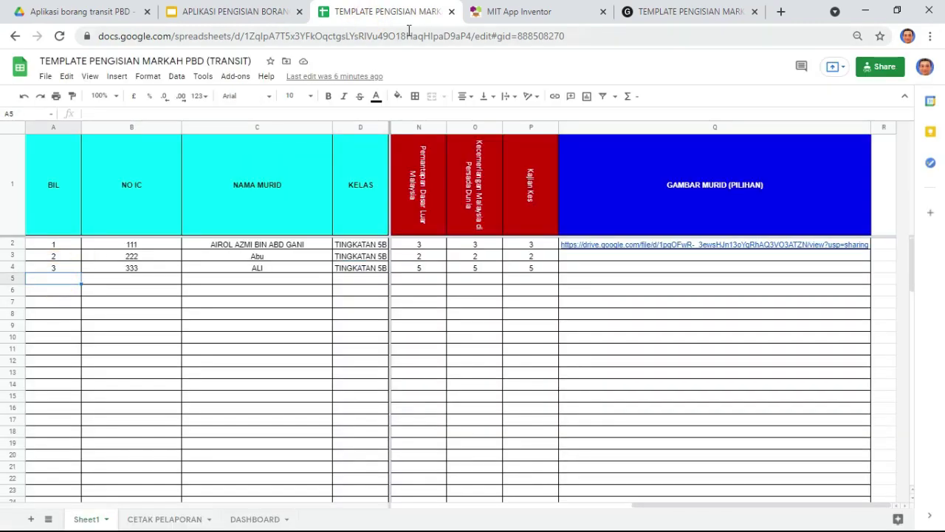
click(508, 14)
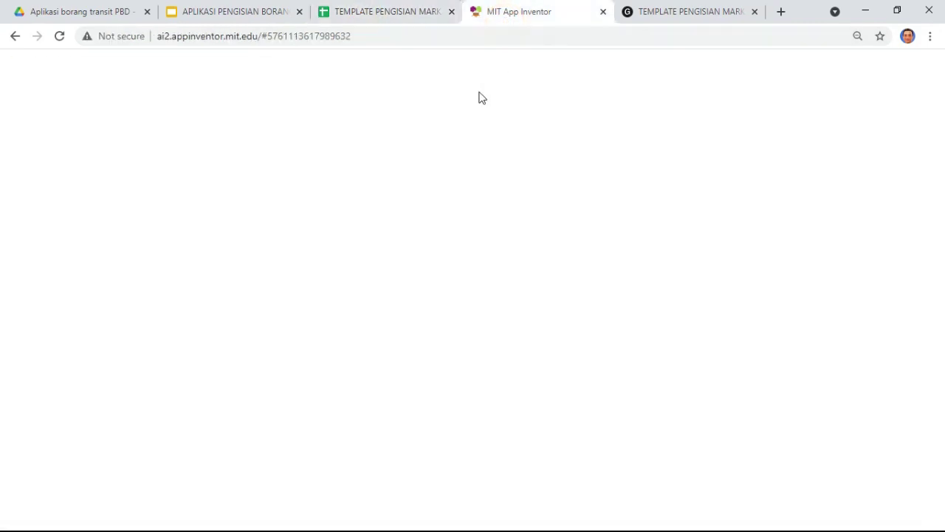
click(373, 11)
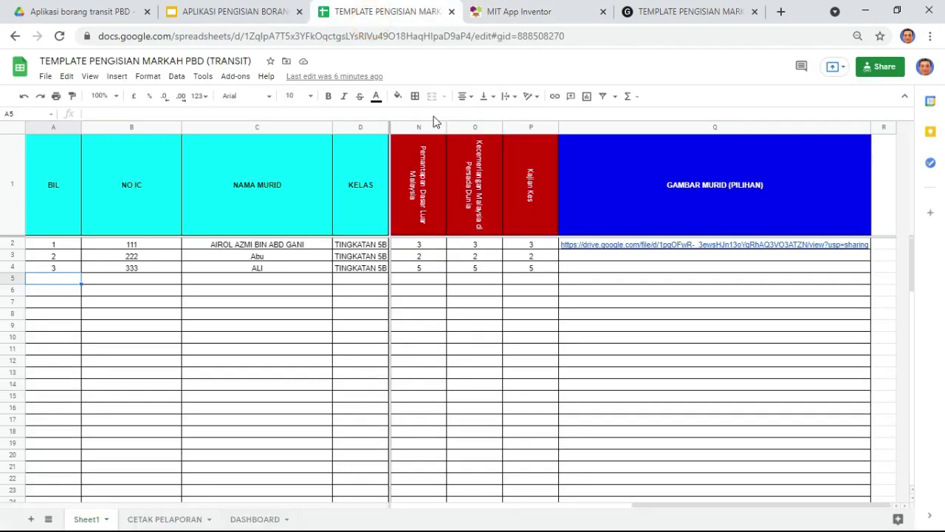
click(683, 13)
Set the first pupil's Konsep Kedaulatan Negara mark to 1 in the edit form and save the record
scroll(443, 214, down, 1)
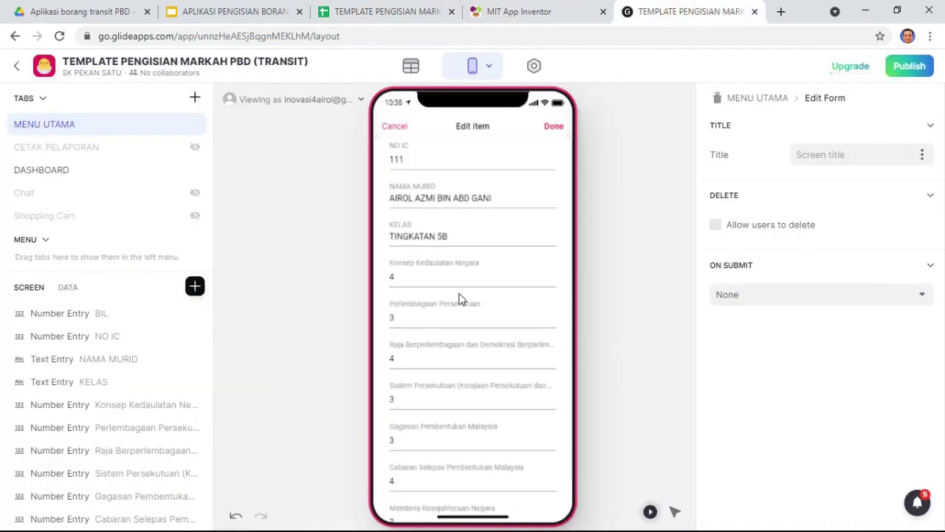
drag(505, 198, 379, 204)
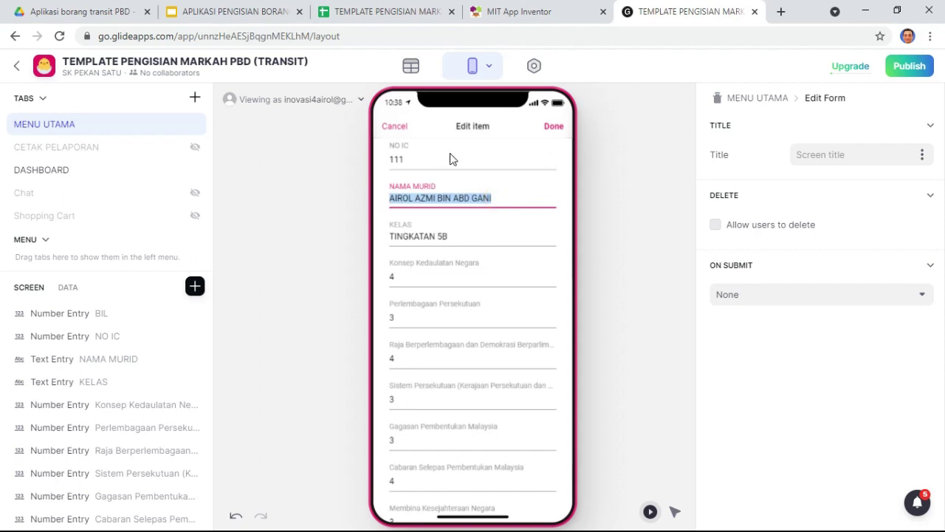
scroll(381, 221, up, 1)
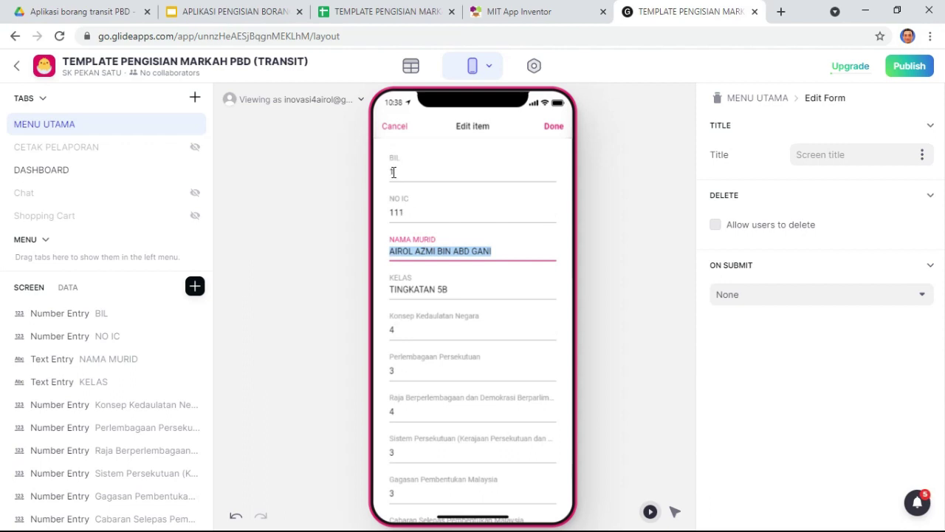
click(412, 328)
double_click(408, 328)
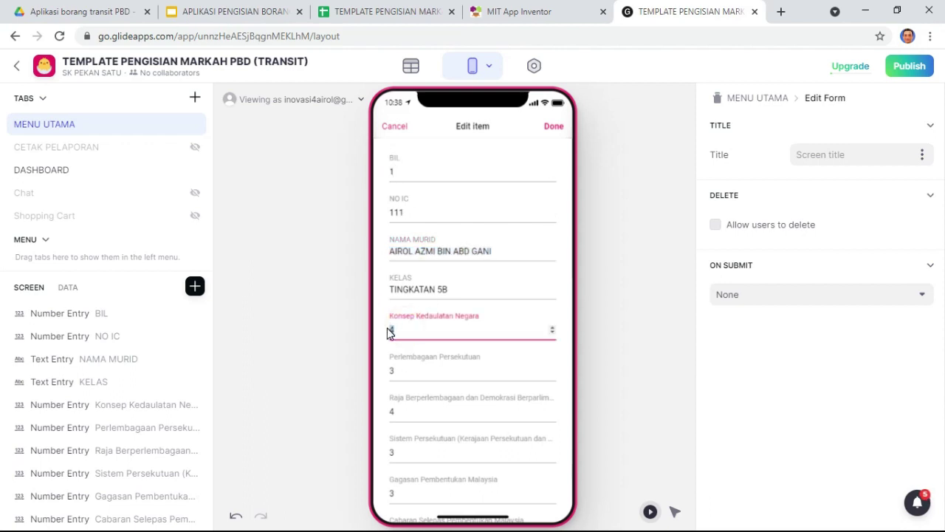
text(1)
click(557, 129)
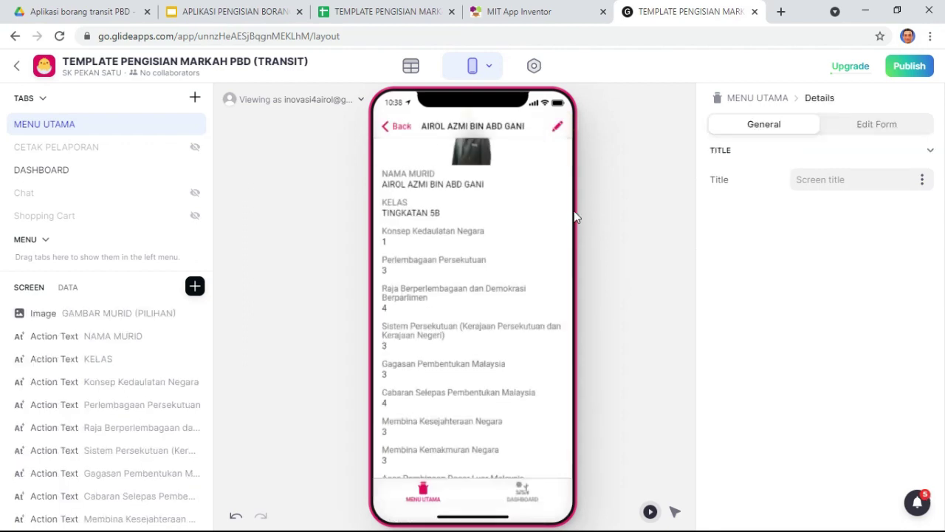
Check the first pupil's Konsep Kedaulatan Negara and Perlembagaan Persekutuan marks in Sheet1 of the Google Sheets template
click(382, 11)
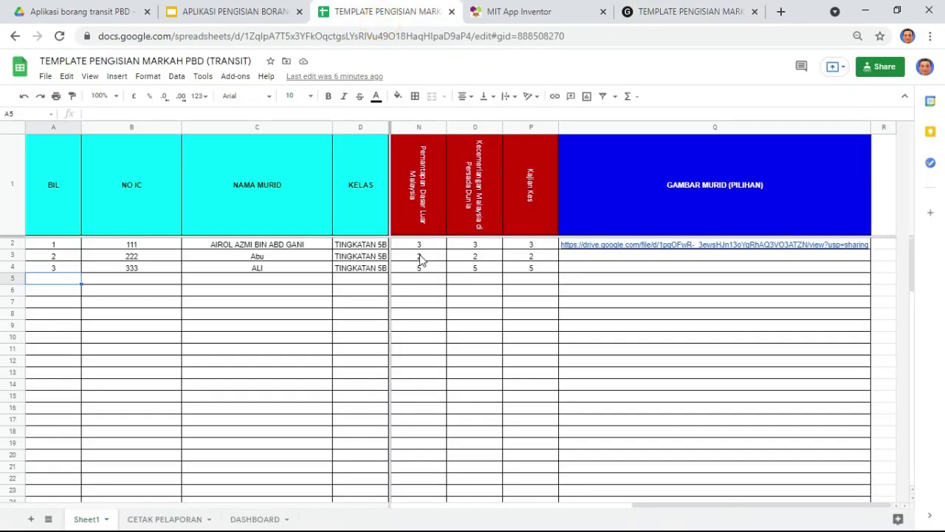
drag(664, 506, 300, 490)
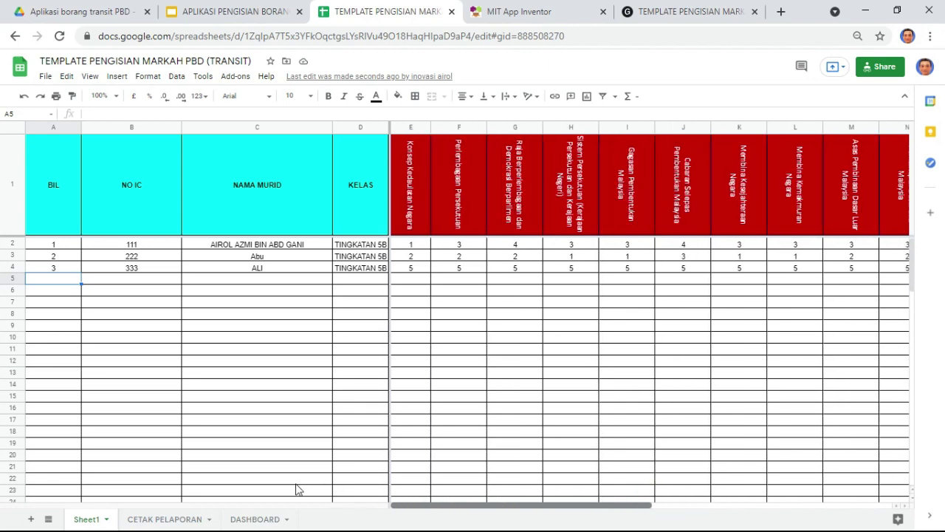
click(412, 246)
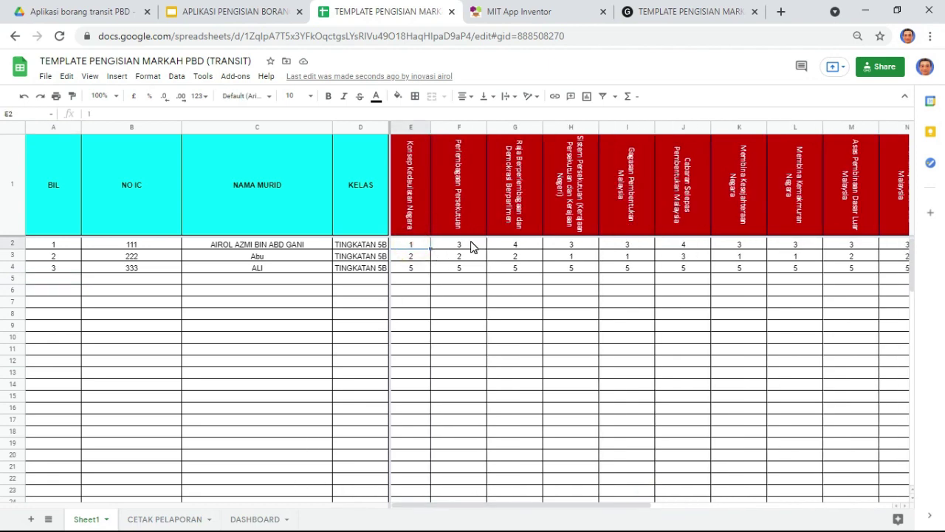
click(464, 247)
Back in Glide, set the first pupil's Perlembagaan Persekutuan mark to 1, save it and check the cell in Google Sheets
click(695, 12)
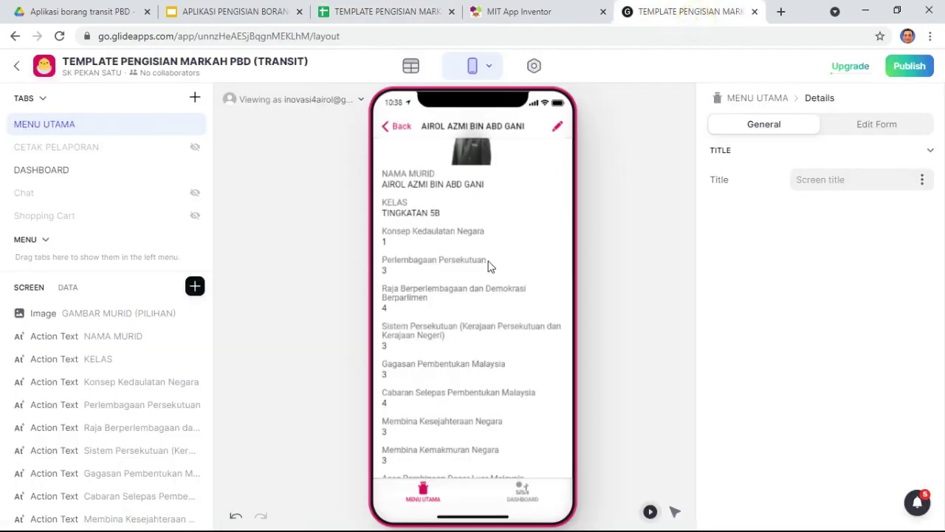
click(560, 127)
drag(420, 371, 380, 371)
text(1)
click(554, 127)
click(380, 11)
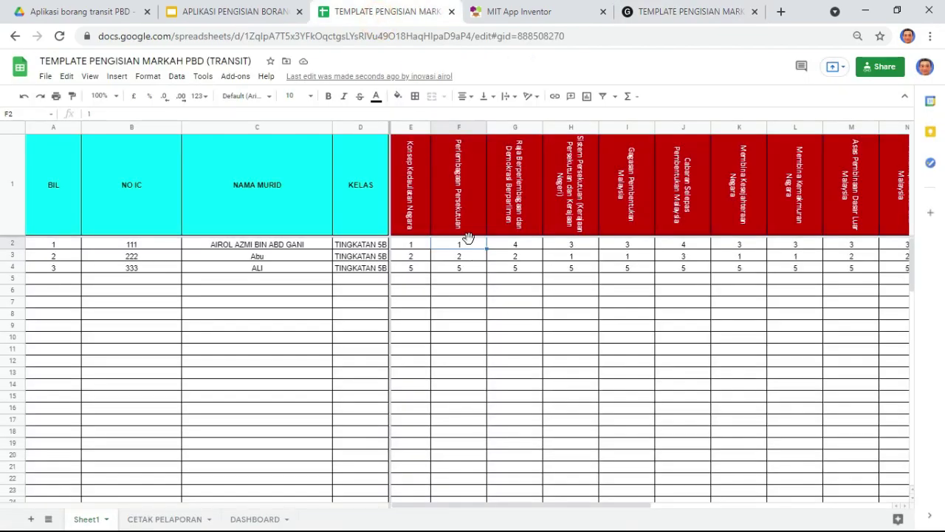
Return to the pupil list in Glide and examine the visibility options of the MENU UTAMA tab
click(677, 9)
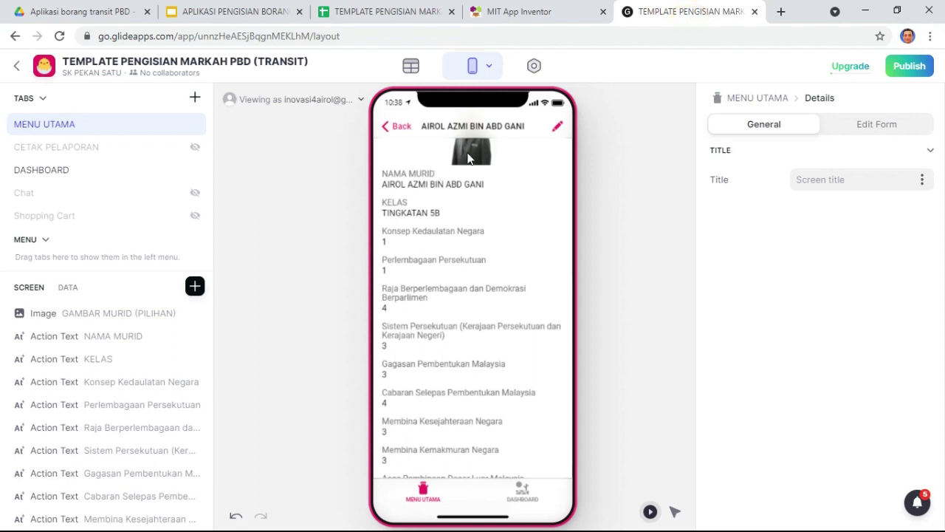
click(402, 124)
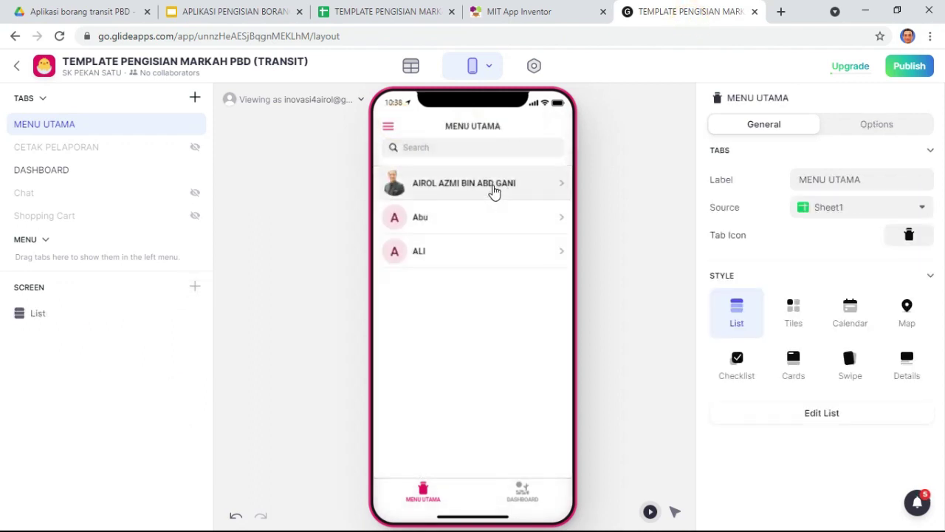
click(855, 125)
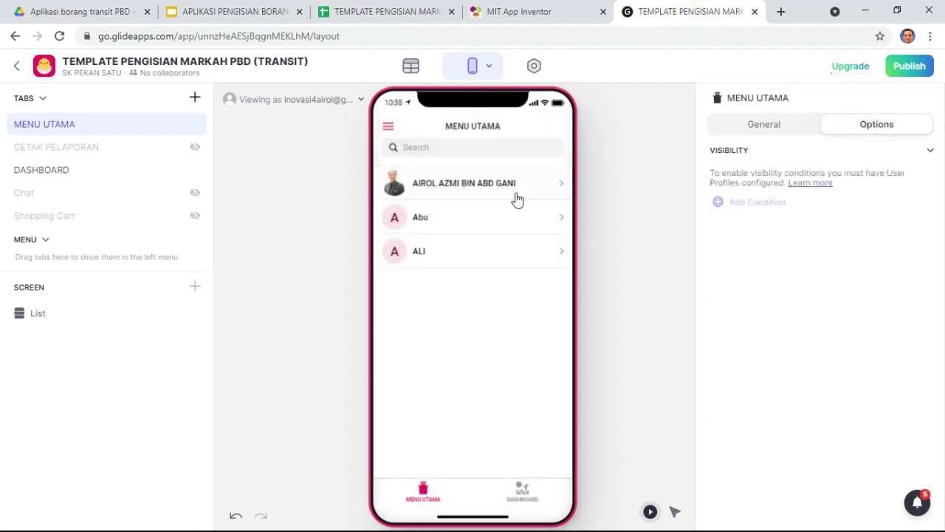
click(483, 297)
click(764, 127)
Open the first pupil's record for editing, set BIL to 4 and replace the NO IC value with another identity number
click(461, 184)
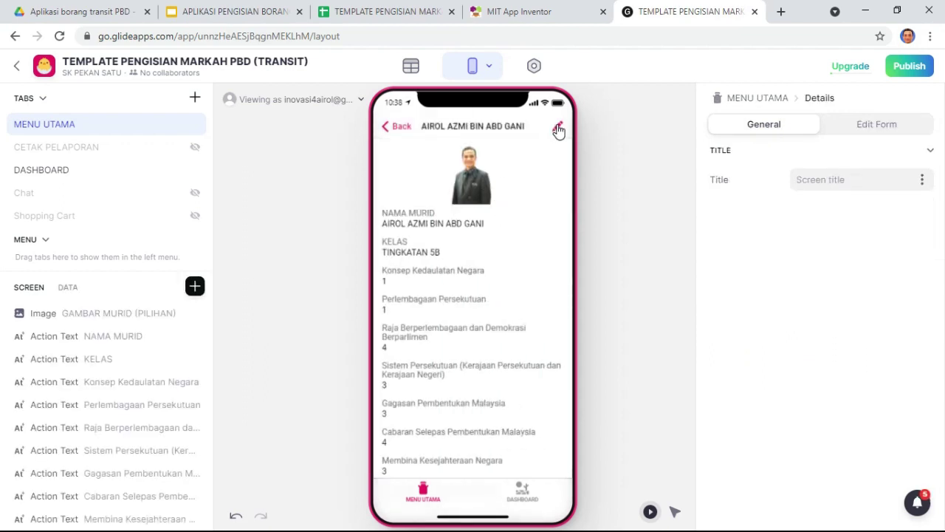
click(559, 130)
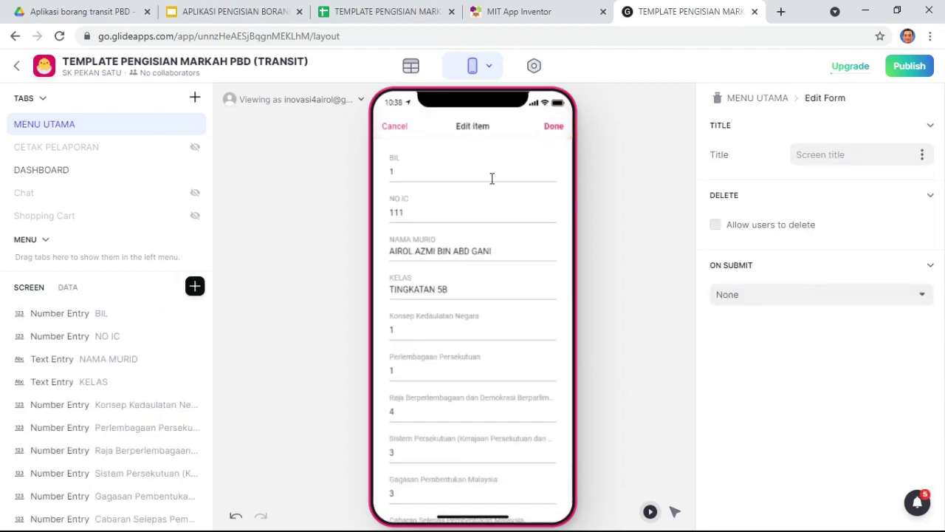
click(408, 170)
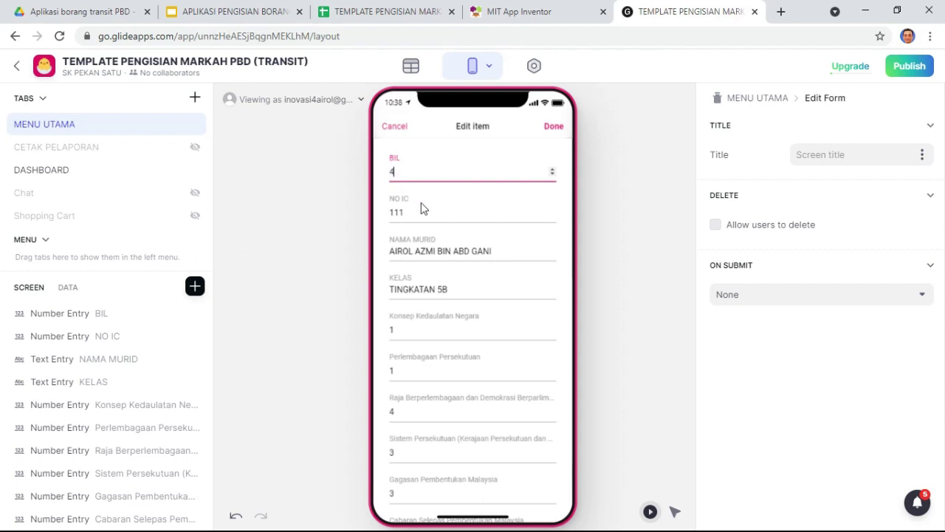
drag(418, 210, 391, 209)
text(555)
Replace the pupil's name in NAMA MURID with another pupil's name and save the record
click(491, 251)
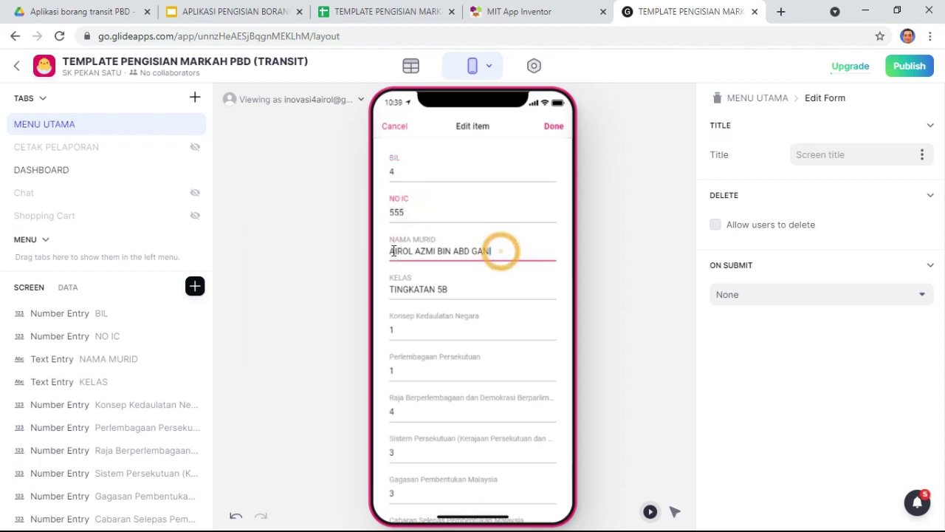
drag(393, 251, 389, 251)
text(Air)
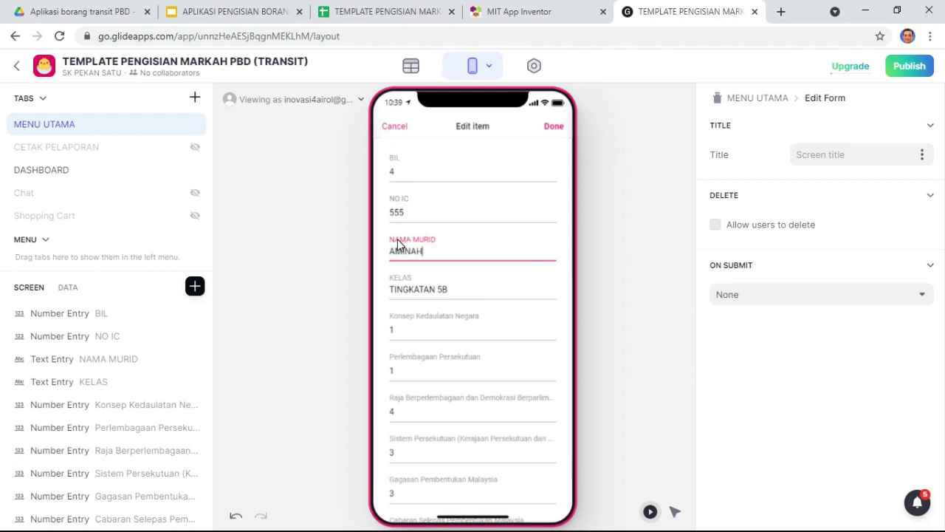
click(410, 330)
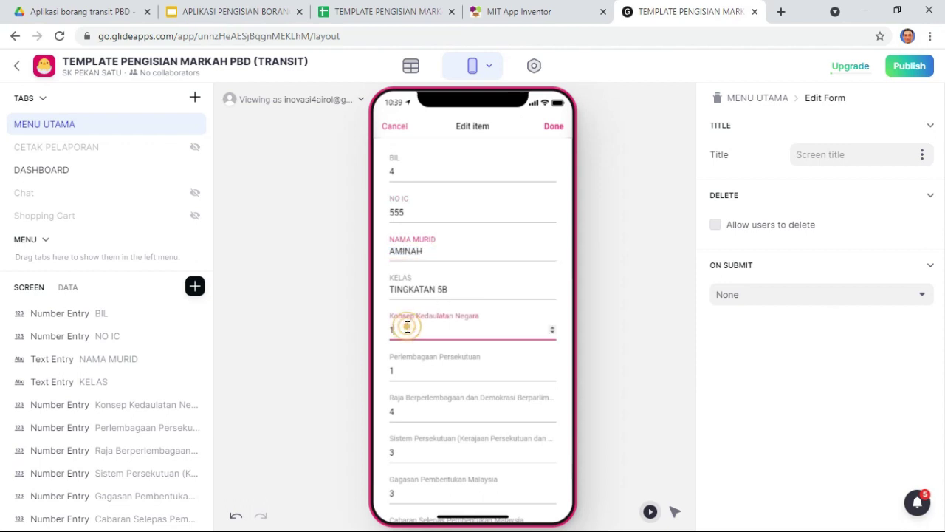
click(552, 127)
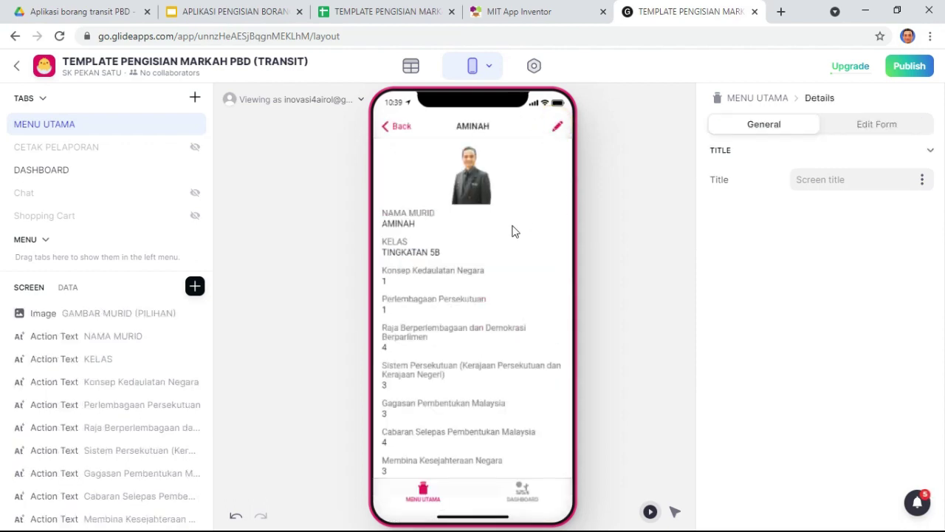
Check the edited pupil's row in Sheet1 of Google Sheets and return to the pupil list in Glide
click(379, 14)
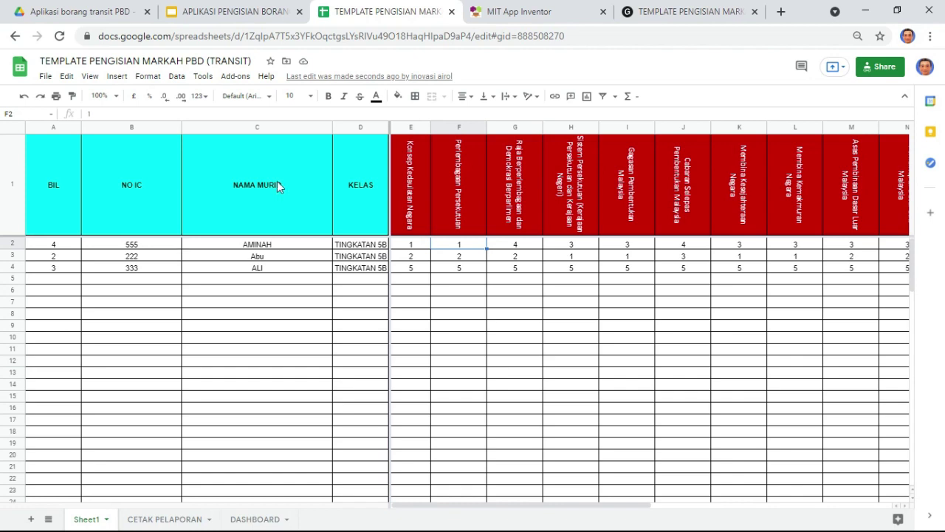
click(650, 11)
click(399, 127)
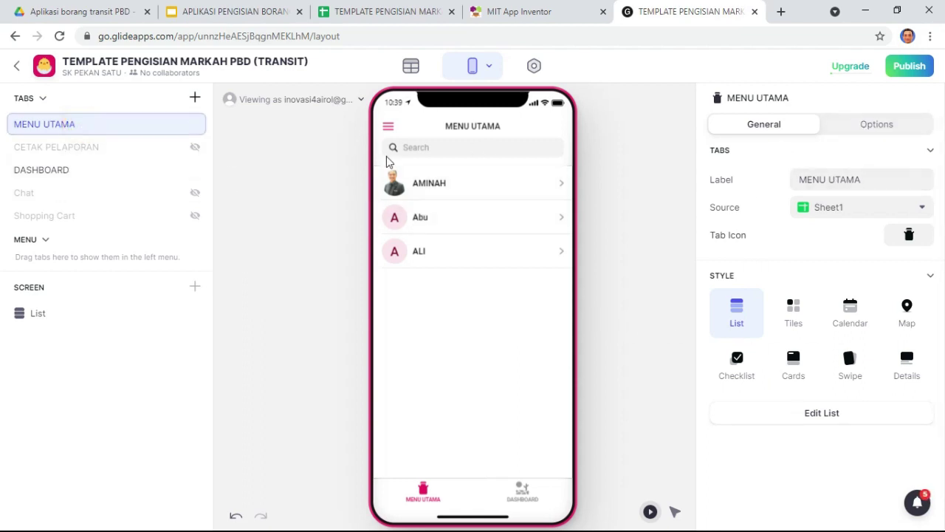
Examine the visibility options of the MENU UTAMA tab and return to its general settings
click(872, 126)
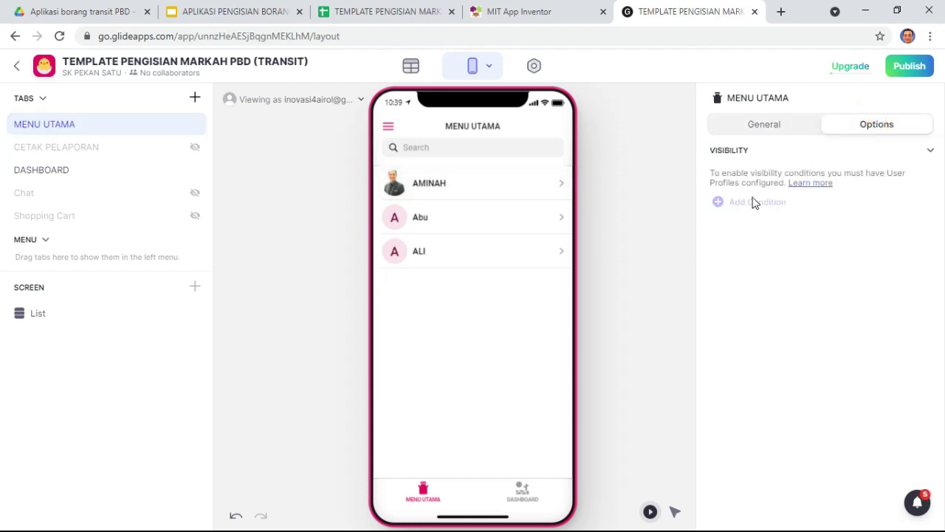
click(932, 153)
click(932, 153)
click(762, 123)
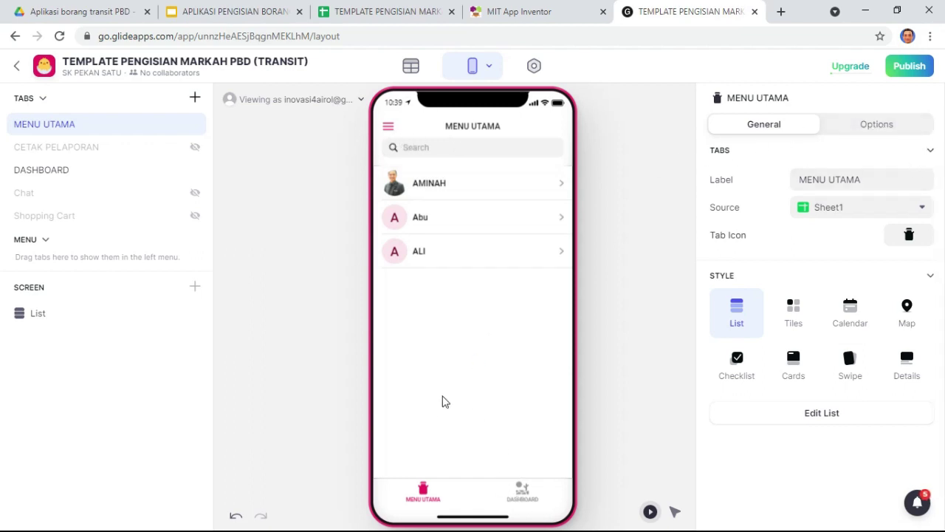
Allow users to add items to the MENU UTAMA list through its add form settings
click(74, 316)
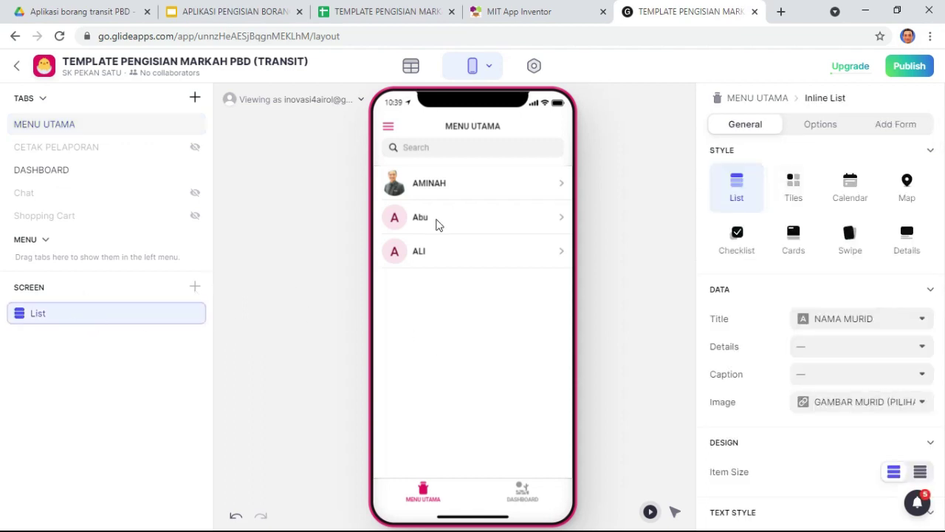
click(893, 127)
click(766, 159)
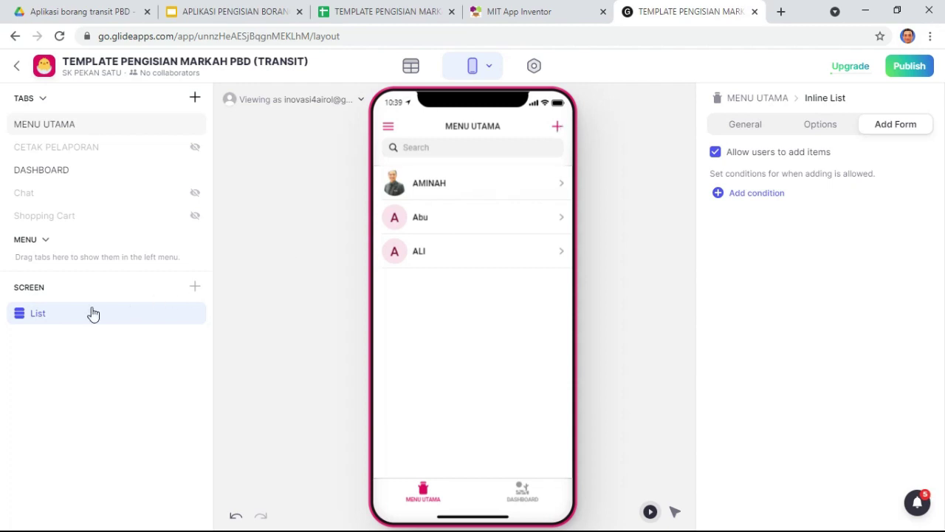
click(81, 124)
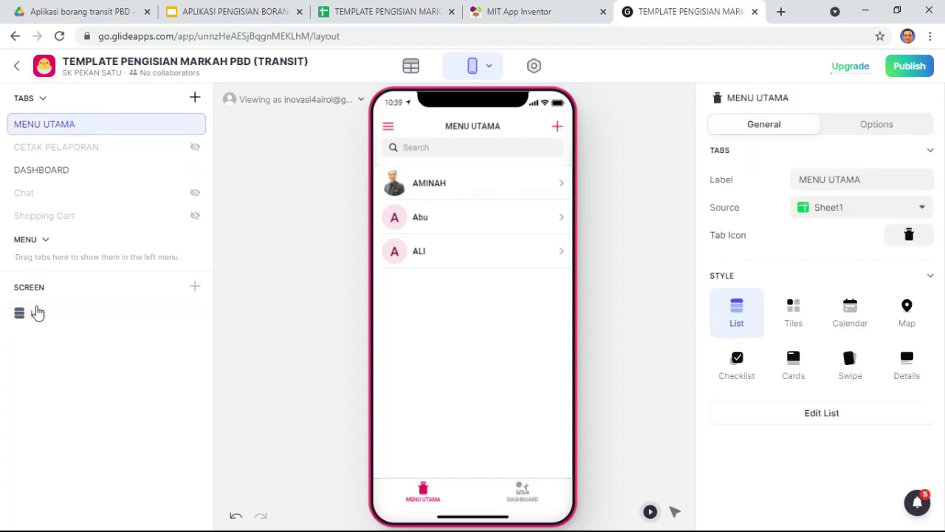
click(34, 317)
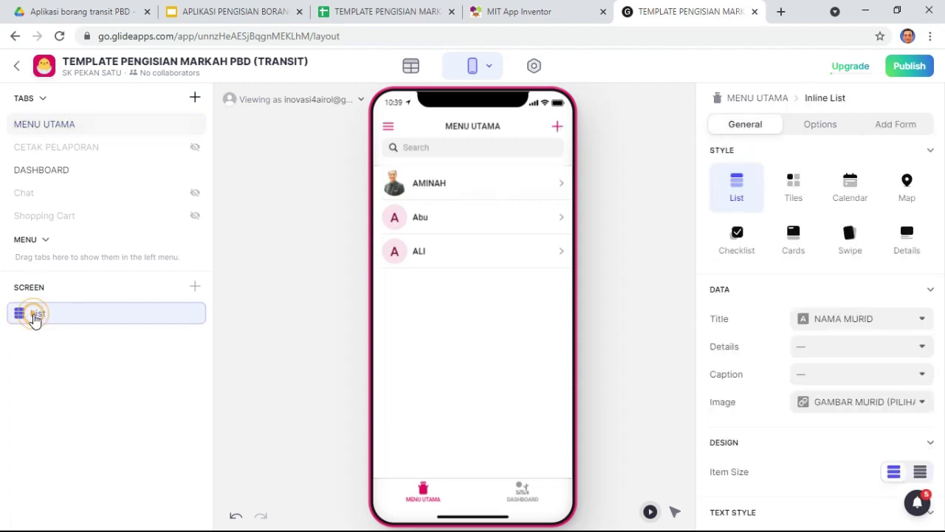
click(908, 127)
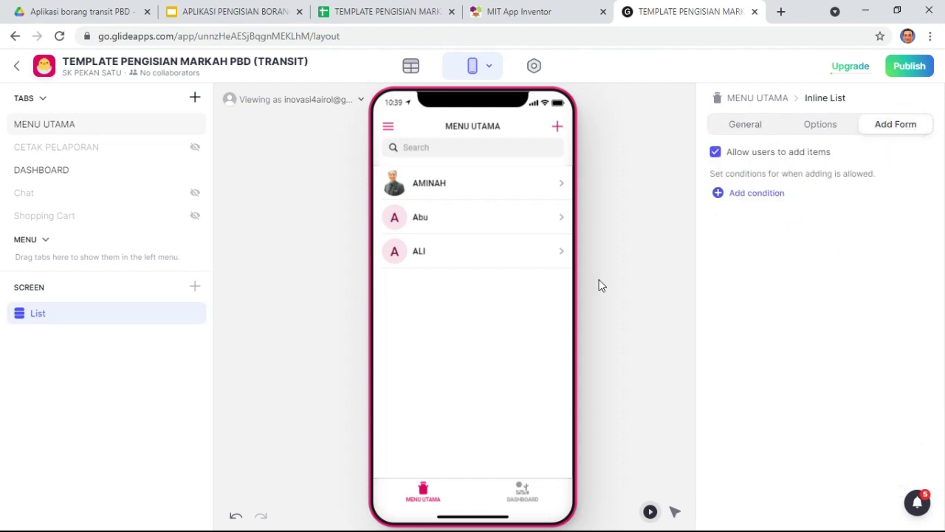
Start a new item in the pupil list and check the BIL numbers already used in Google Sheets before returning to Glide
click(558, 126)
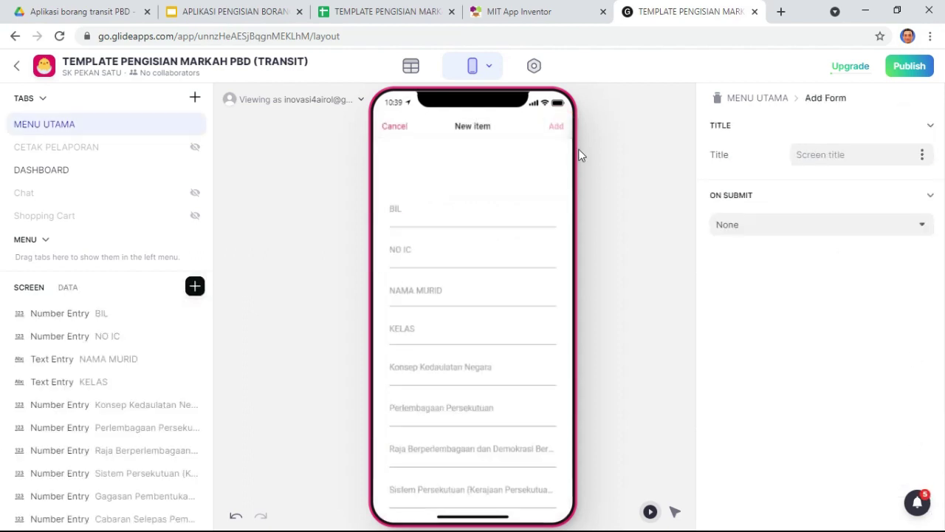
click(422, 172)
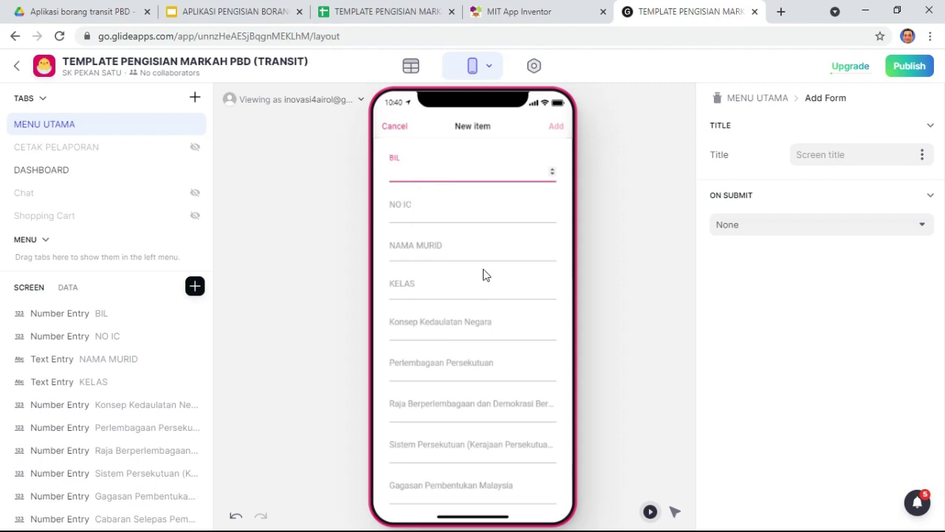
click(412, 13)
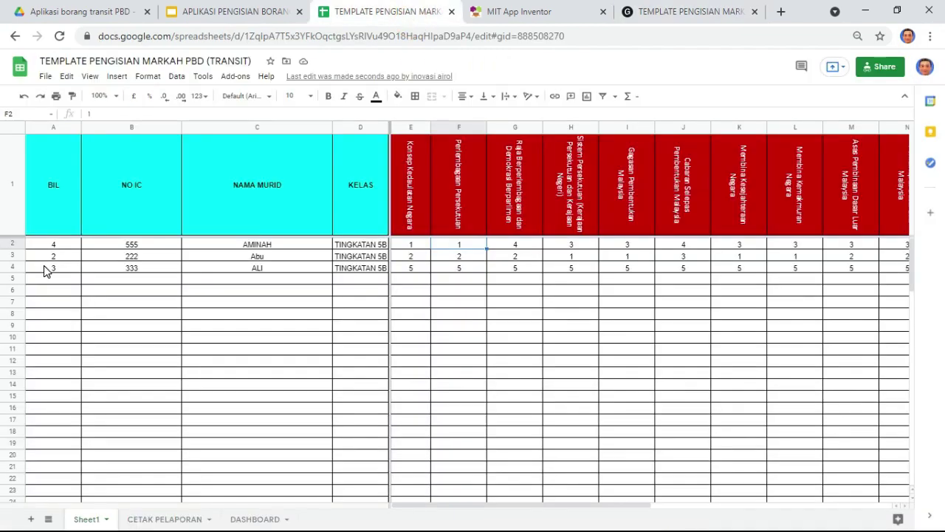
click(62, 245)
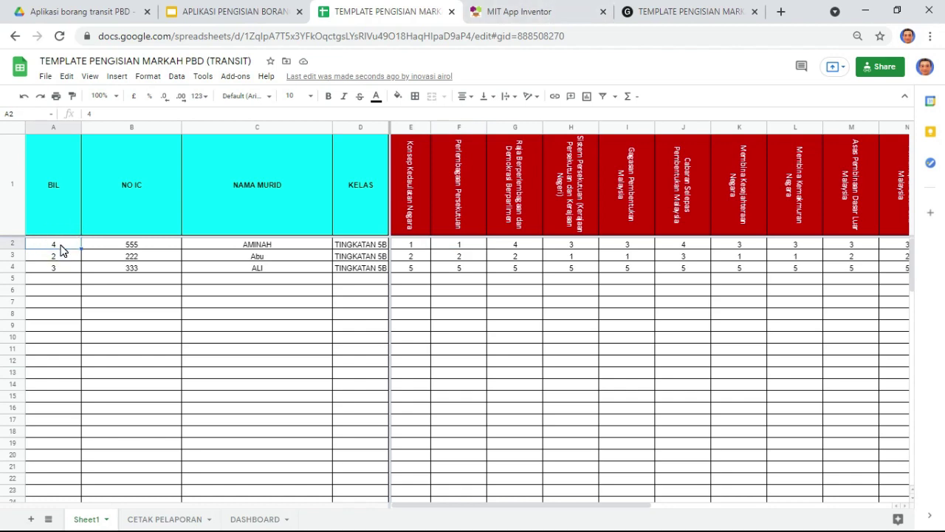
click(680, 12)
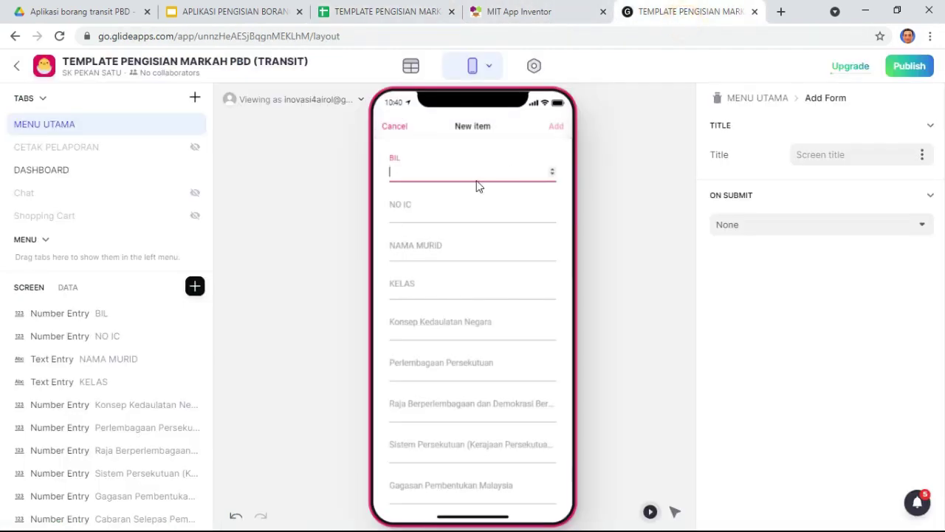
Fill in the new pupil's BIL as 5, the IC number, the full name and KELAS as TUNGKATAN 5B
text(5)
click(431, 221)
click(425, 249)
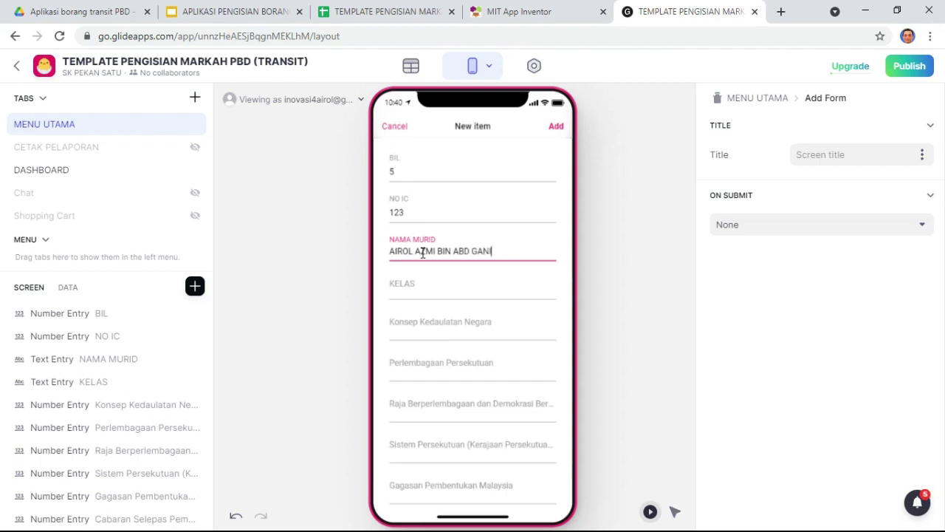
click(437, 288)
text(TUNGKATAN 5B)
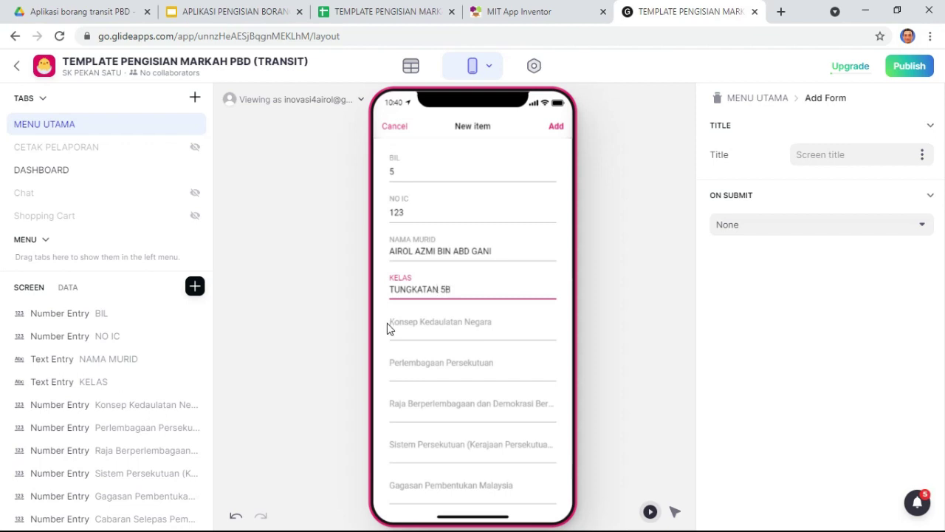
Set the new pupil's Konsep Kedaulatan Negara, Perlembagaan Persekutuan, Raja Berperlembagaan and Sistem Persekutuan marks to 1
click(390, 331)
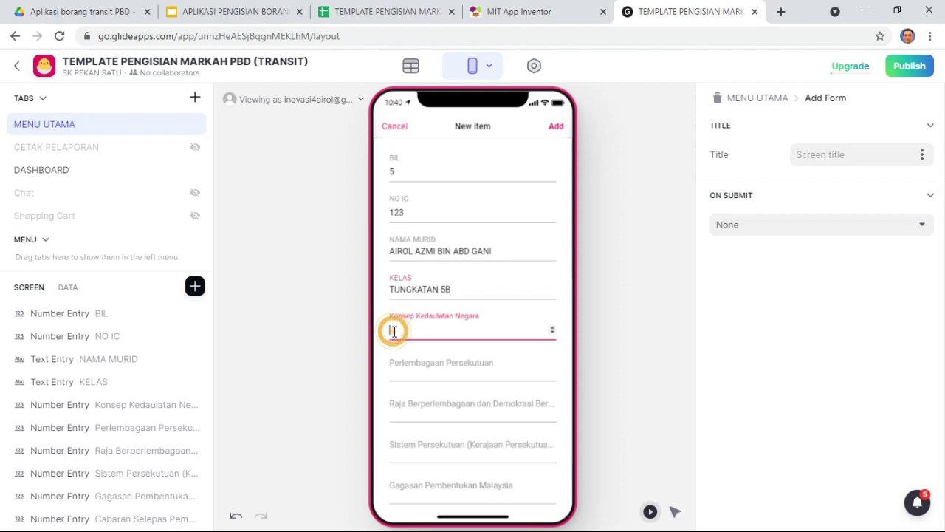
click(415, 369)
text(1)
click(406, 413)
text(1)
scroll(406, 398, down, 1)
click(404, 397)
text(1)
Set the Gagasan Pembentukan Malaysia, Cabaran Selepas Pembentukan Malaysia and Membina Kesejahteraan Negara marks to 0
click(404, 442)
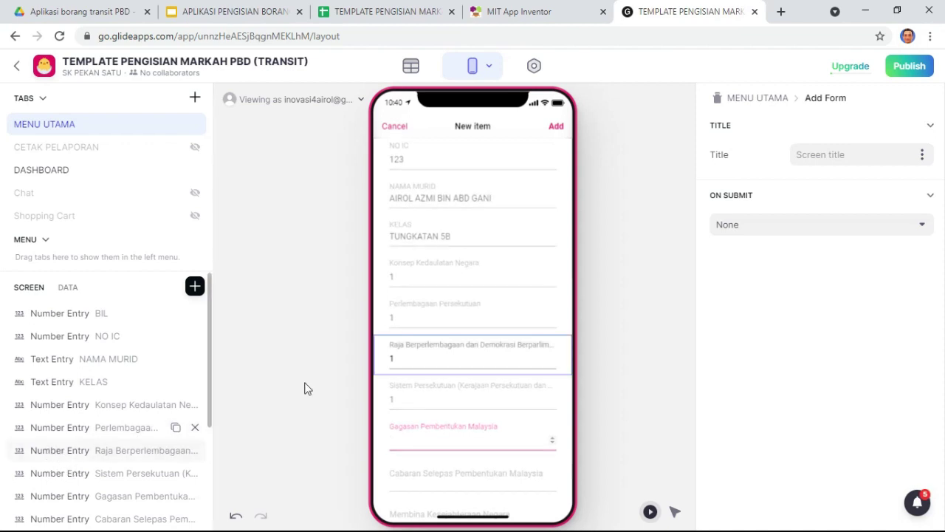
text(0)
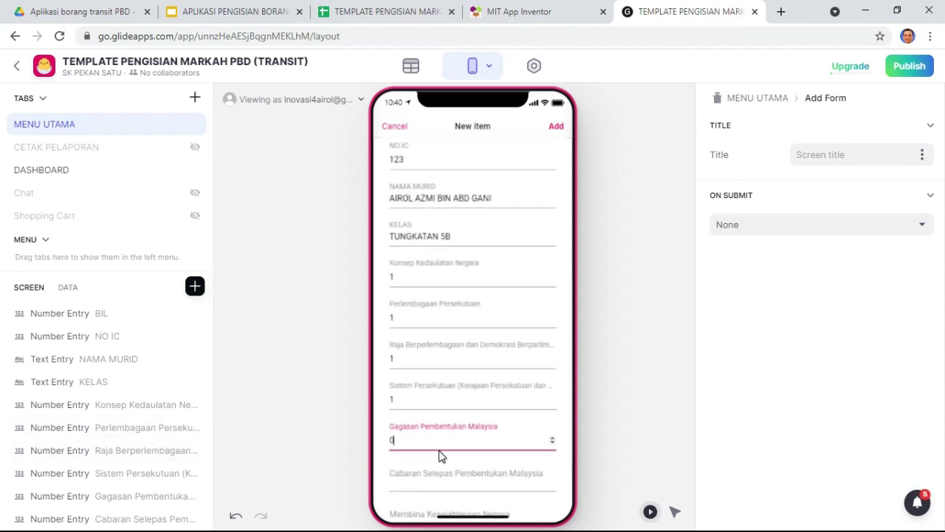
click(405, 477)
text(0)
scroll(417, 473, down, 2)
click(404, 414)
text(0)
Set the Membina Kemakmuran Negara mark to 0, correcting the mistyped entry
click(398, 455)
text(-1)
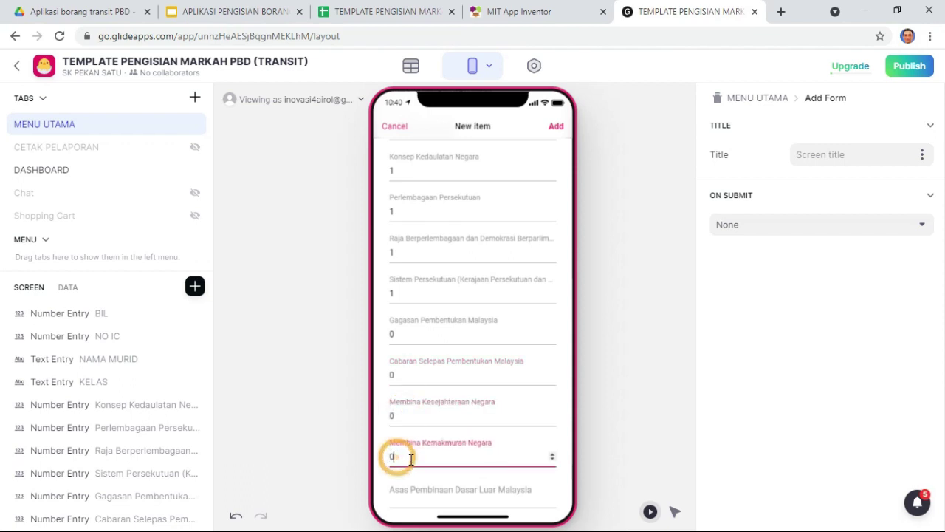
scroll(406, 443, down, 1)
key(BackSpace)
text(0)
click(401, 350)
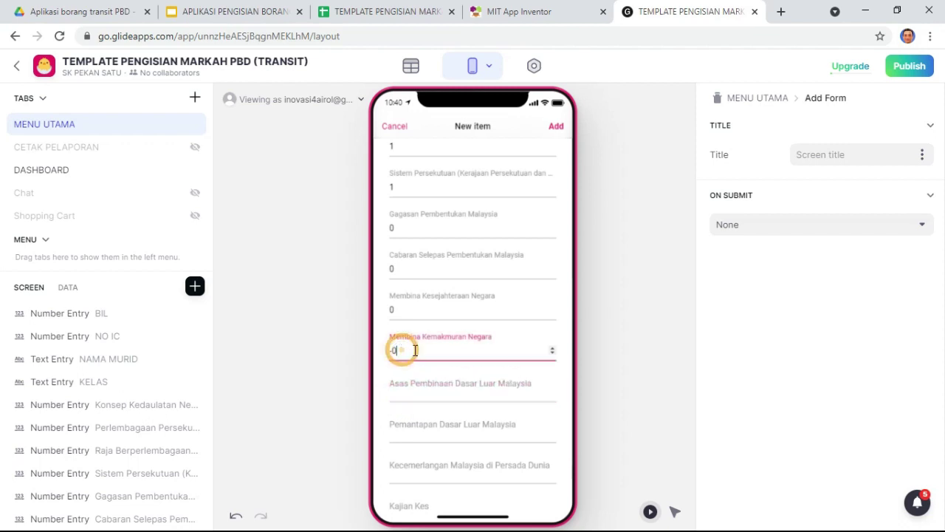
click(553, 349)
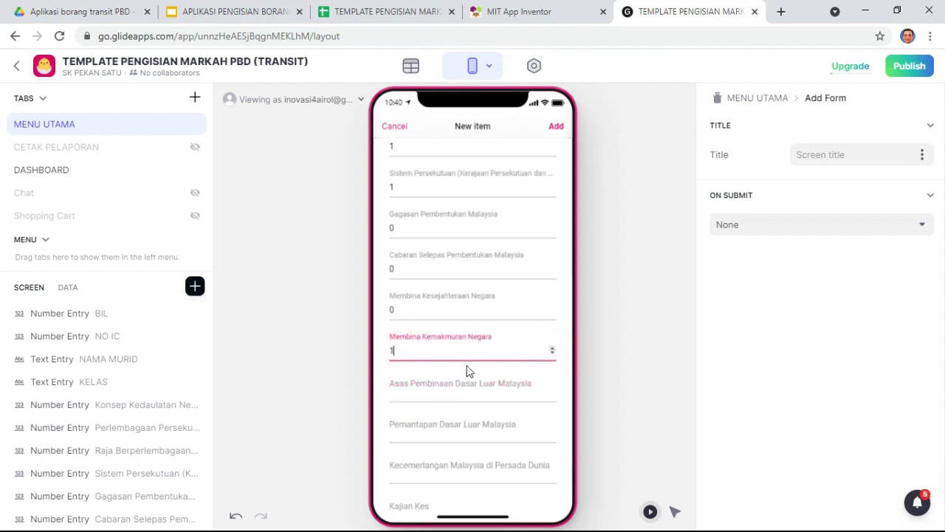
click(553, 356)
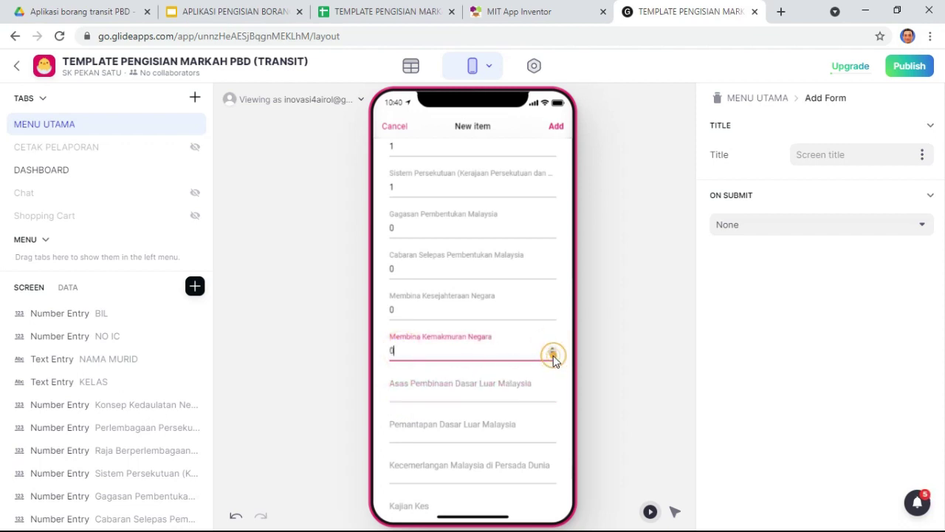
Set the four remaining marks, from Asas Pembinaan Dasar Luar Malaysia to Kajian Kes, to 0
click(405, 393)
click(399, 432)
click(414, 464)
click(403, 436)
click(405, 477)
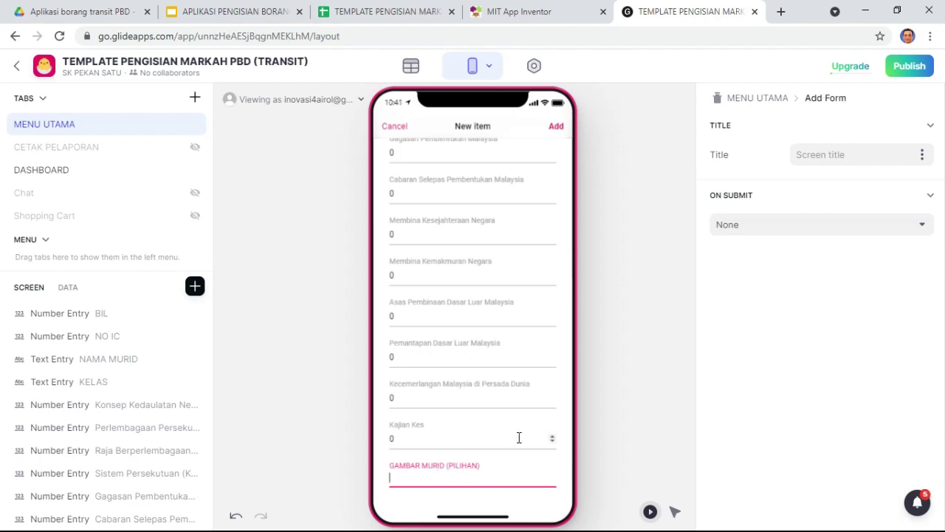
Add the new pupil record and check it in Sheet1 of Google Sheets and in Glide's pupil list
click(554, 127)
click(373, 12)
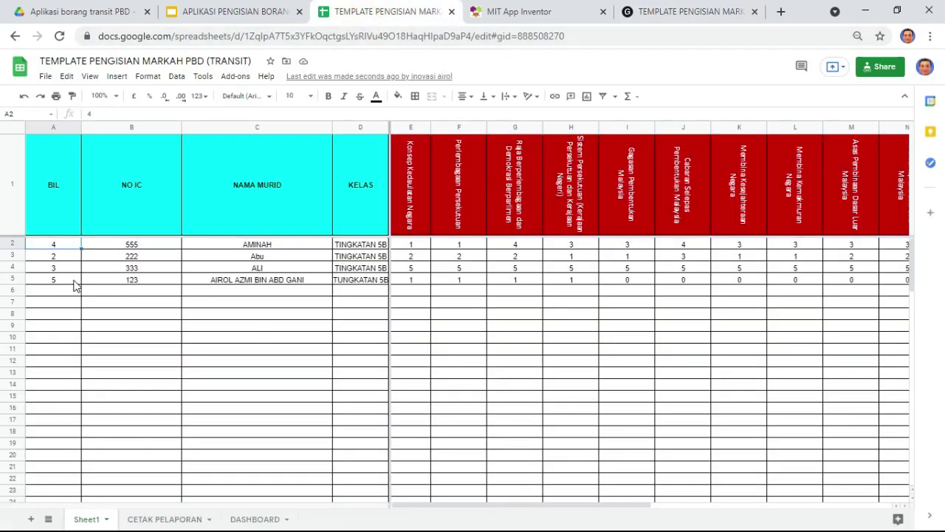
click(694, 11)
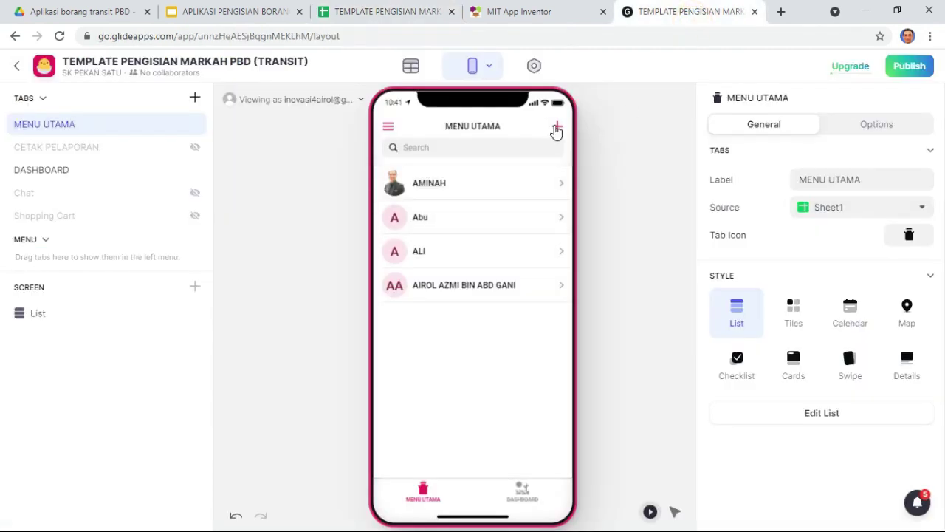
Switch to Google Sheets and enter a new pupil's name and IC number in row 6 of Sheet1
click(387, 12)
drag(247, 244, 255, 256)
drag(253, 318, 258, 494)
click(264, 296)
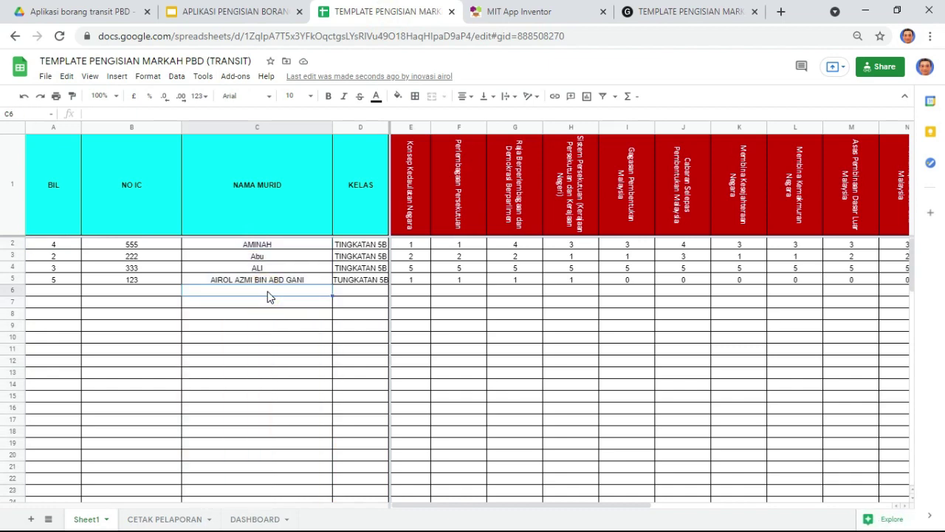
text(NAZE)
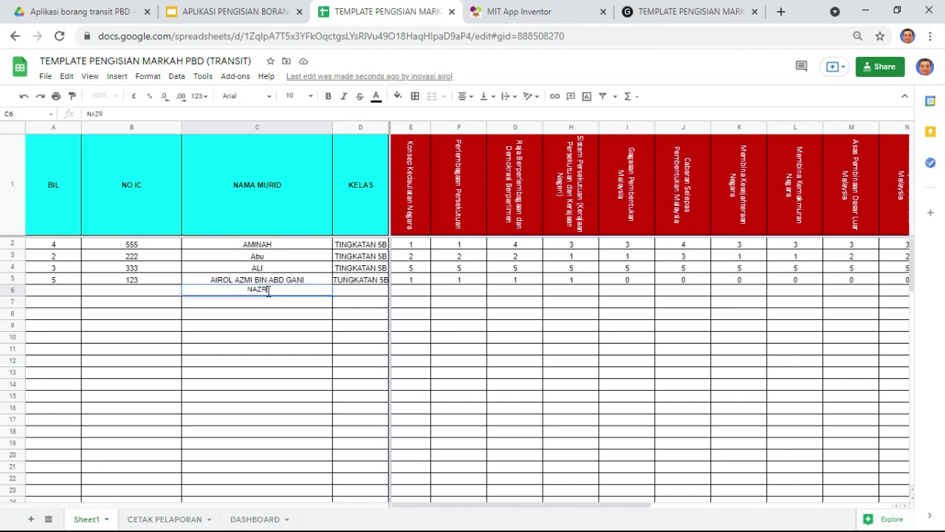
key(Return)
key(Up)
key(Left)
key(Left)
key(Right)
text(345)
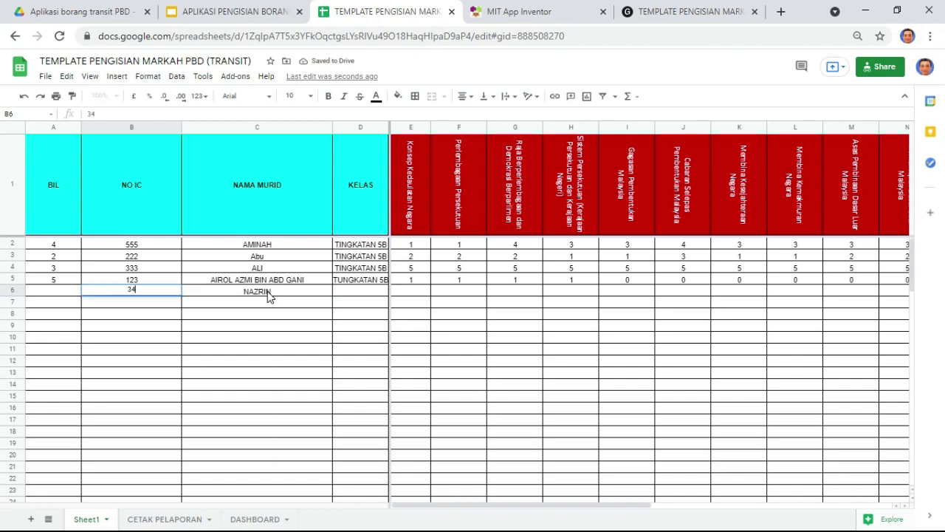
Set the new pupil's BIL to 6 and KELAS to TUNGKATAN 5B in row 6
key(Left)
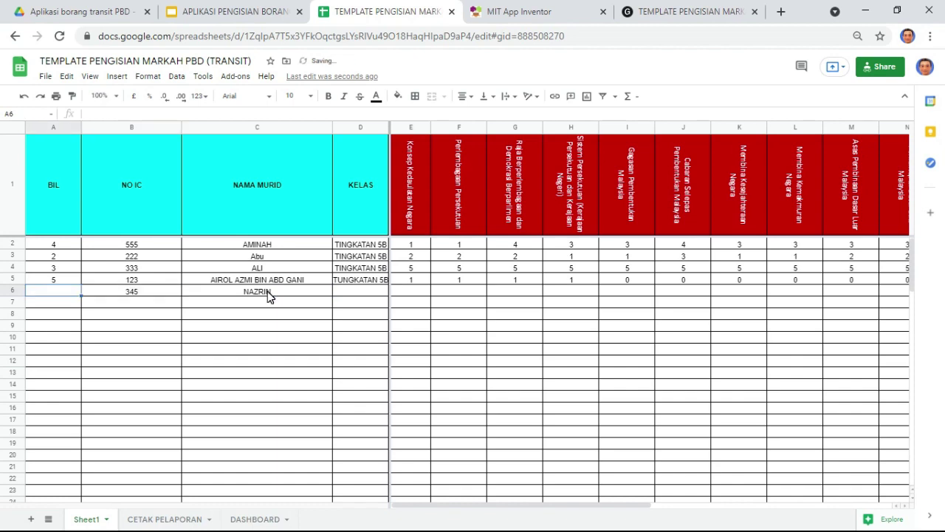
text(6)
key(Right)
key(Right)
key(Right)
key(Right)
key(Up)
key(Left)
key(Down)
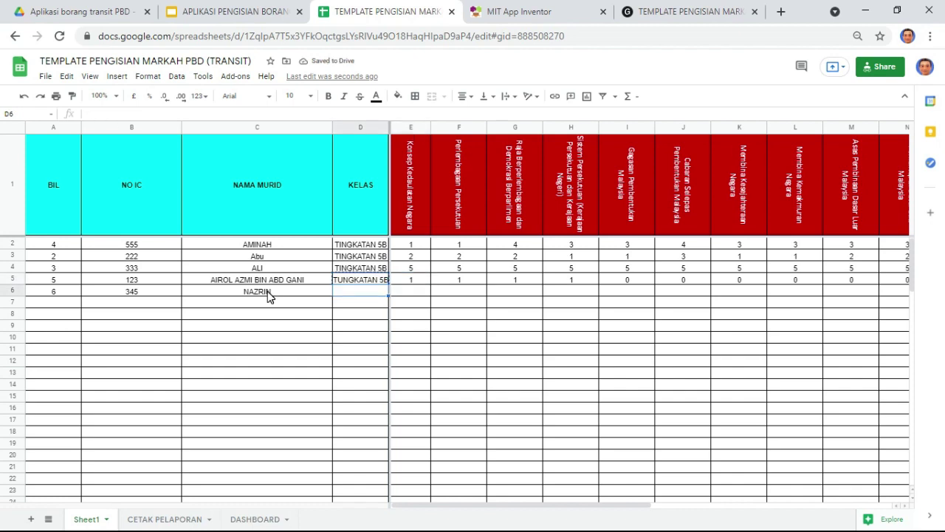
text(TUNGKATAN 5B)
key(Right)
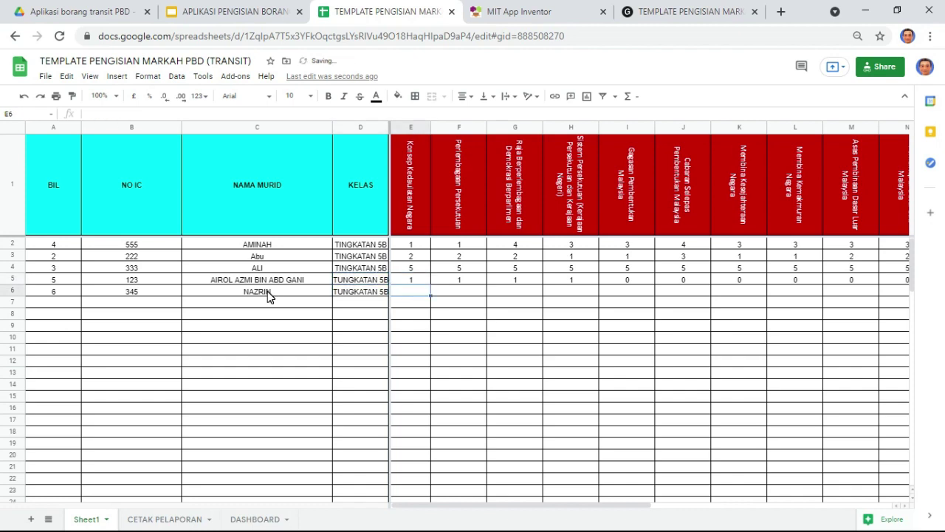
Enter the row 6 marks 1 for Konsep Kedaulatan Negara and Perlembagaan Persekutuan, and 3 for the next four topics through Cabaran Selepas Pembentukan Malaysia
text(1)
key(Right)
text(1)
key(Right)
text(3)
key(Right)
text(3)
key(Right)
text(3)
key(Right)
text(3)
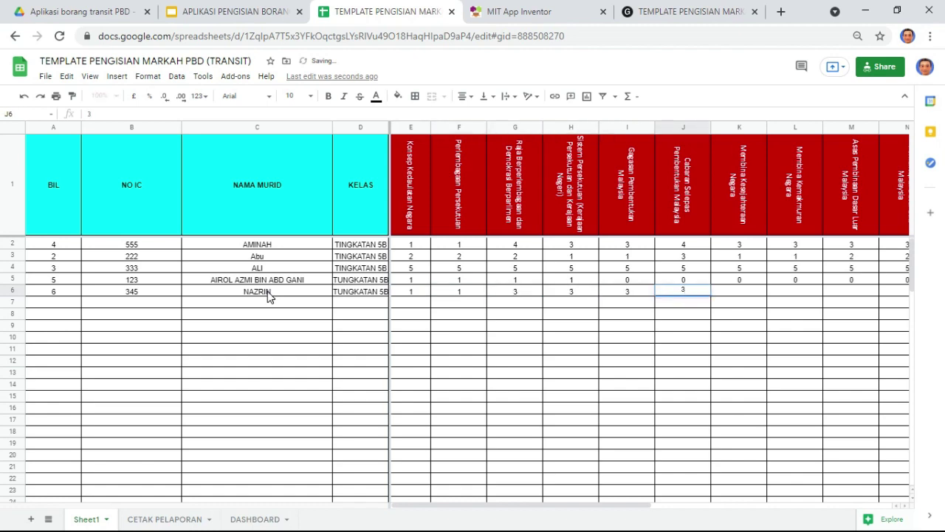
Set the row 6 marks from Membina Kesejahteraan Negara through Kajian Kes to 0
key(Right)
text(0)
key(Right)
text(0)
key(Right)
text(0)
key(Right)
text(0)
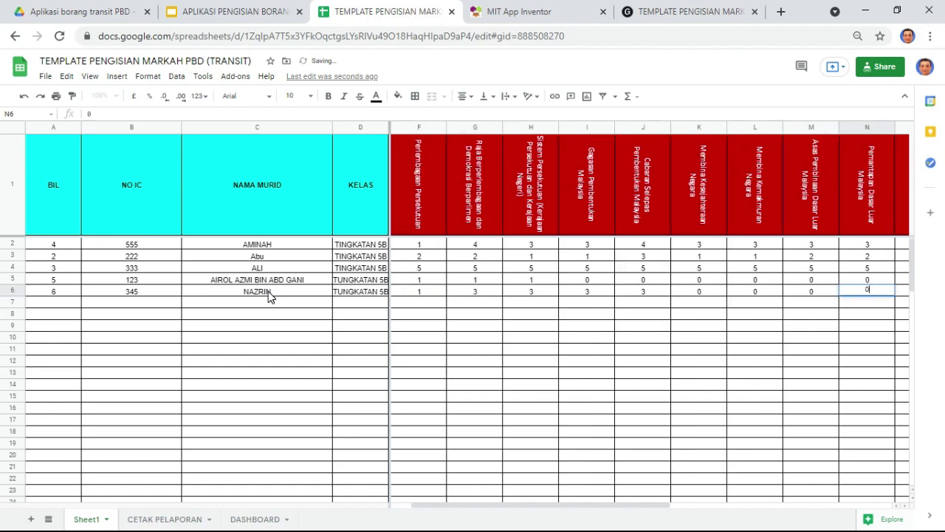
key(Right)
text(0)
key(Right)
text(0)
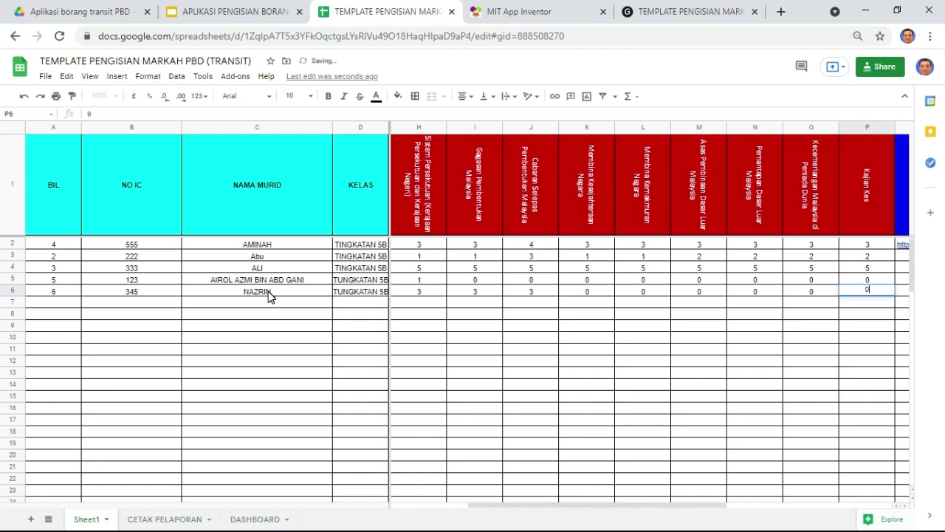
key(Right)
key(Left)
key(Left)
key(Left)
key(Left)
key(Left)
key(Left)
key(Left)
key(Left)
key(Left)
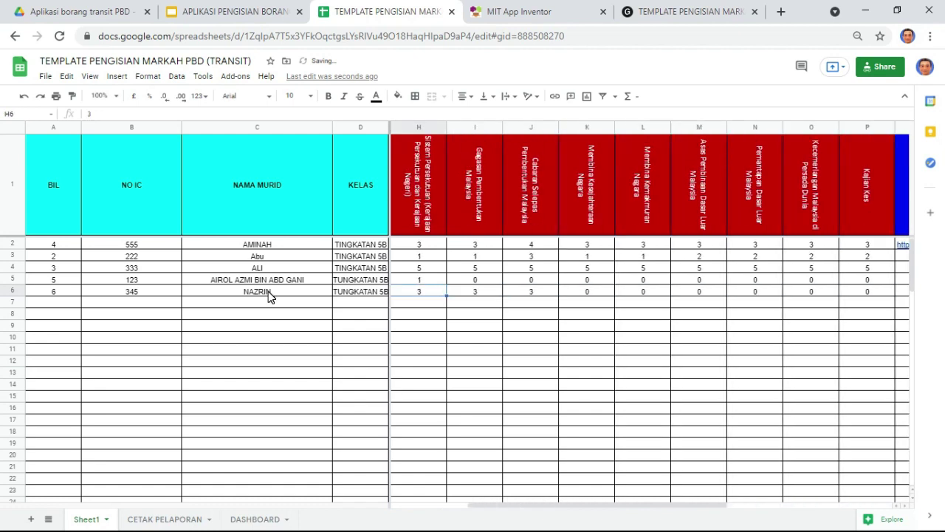
Switch to Glide, reload the project and compare its pupil list with Sheet1 to check the new record
click(668, 12)
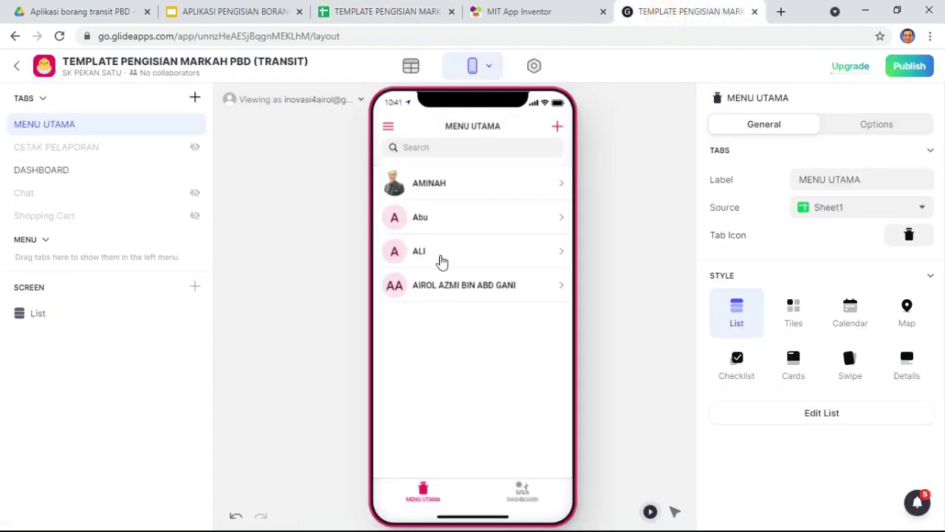
click(59, 36)
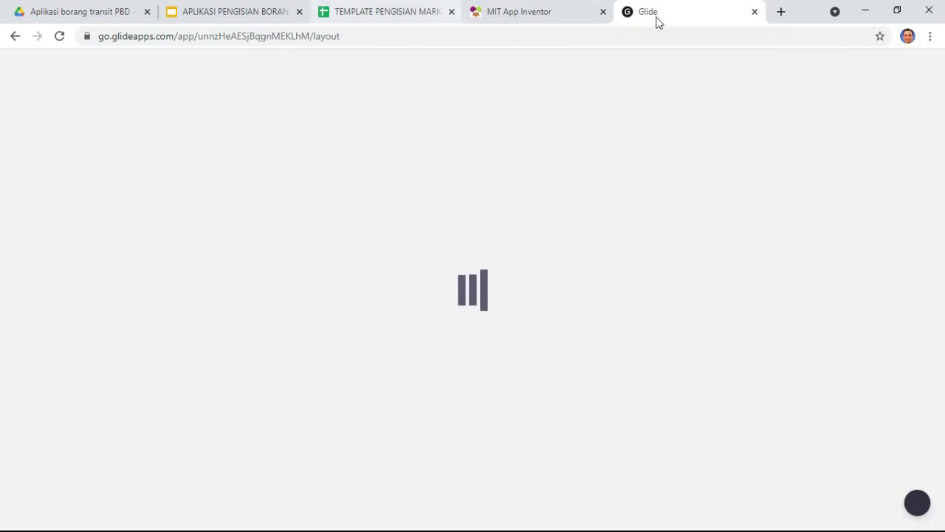
click(363, 16)
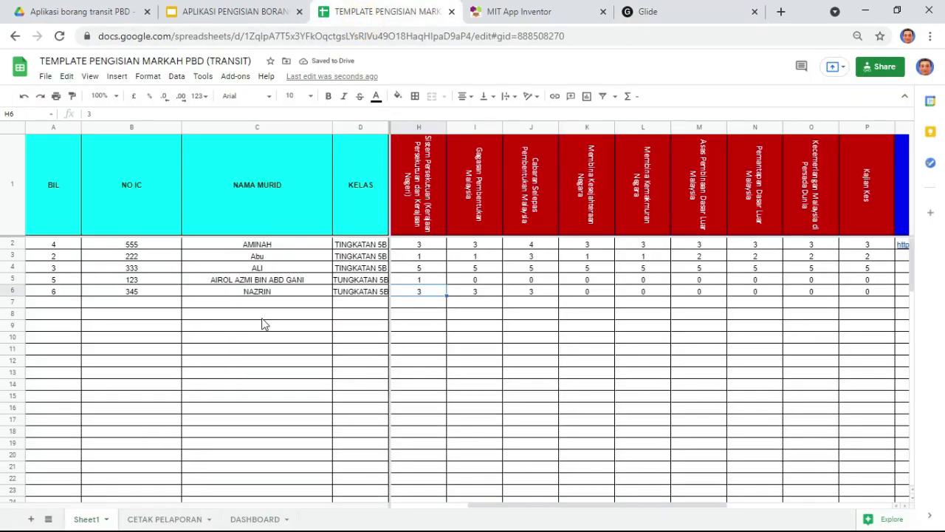
click(650, 12)
click(384, 10)
click(672, 16)
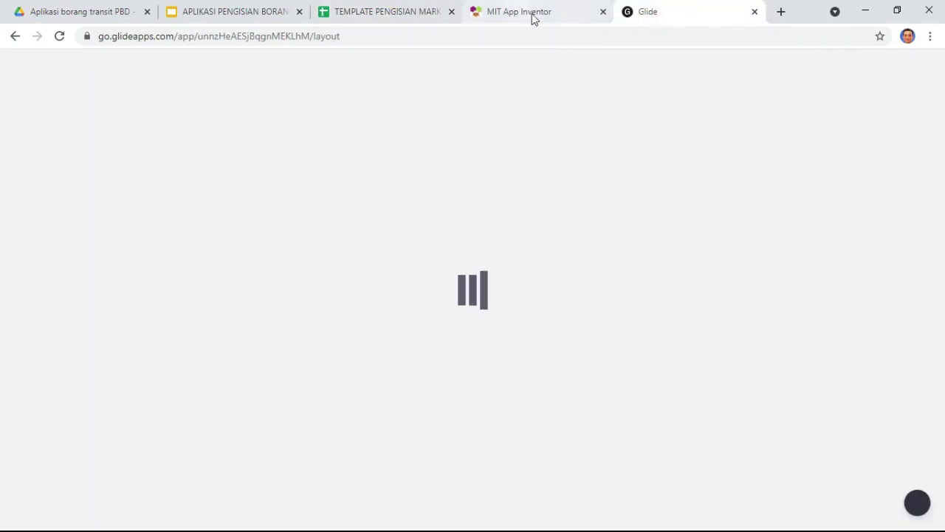
click(388, 16)
click(650, 16)
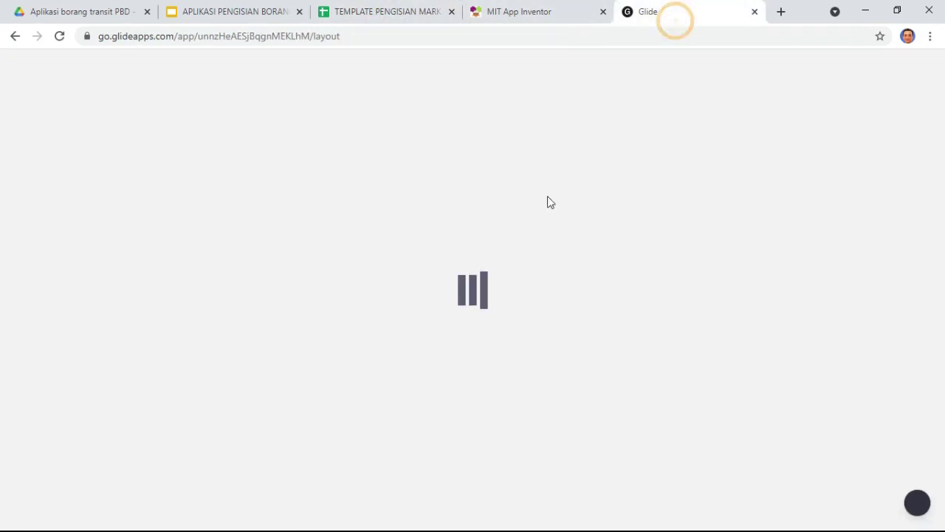
click(379, 13)
click(657, 22)
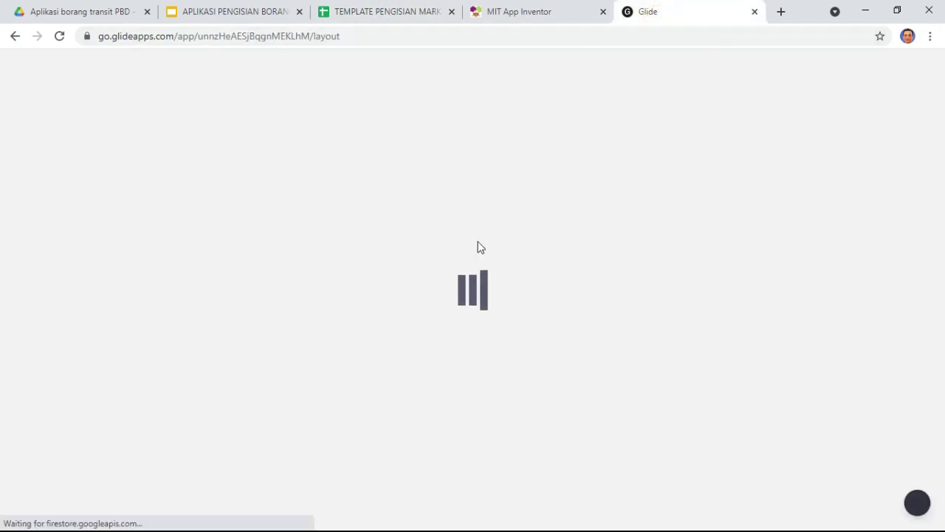
click(394, 14)
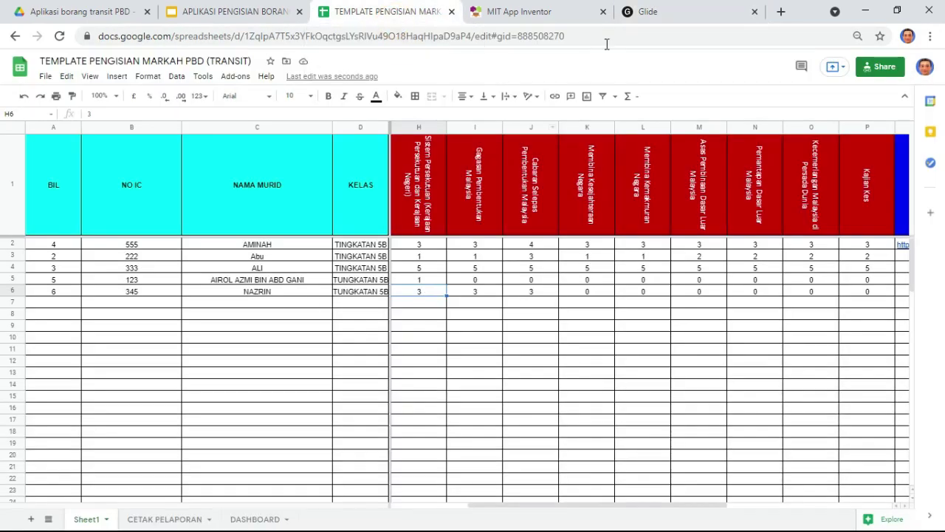
click(672, 13)
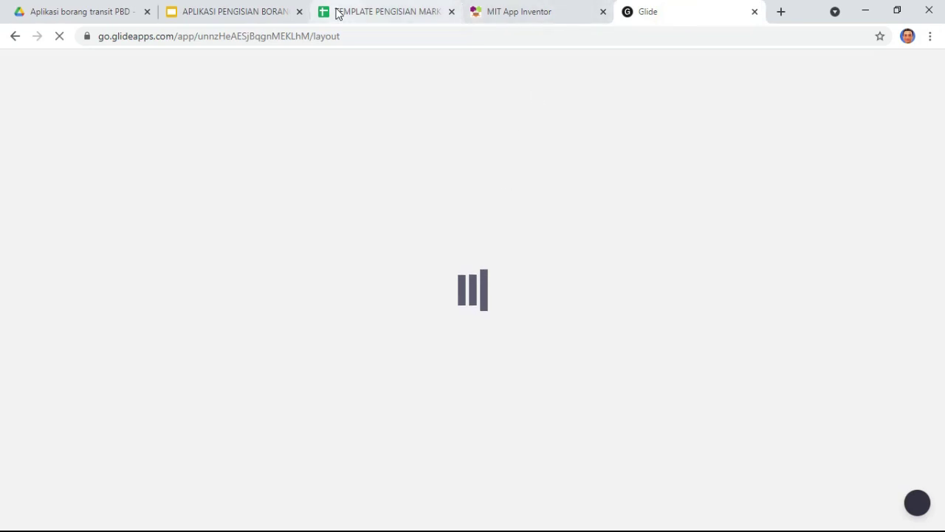
click(375, 13)
click(683, 14)
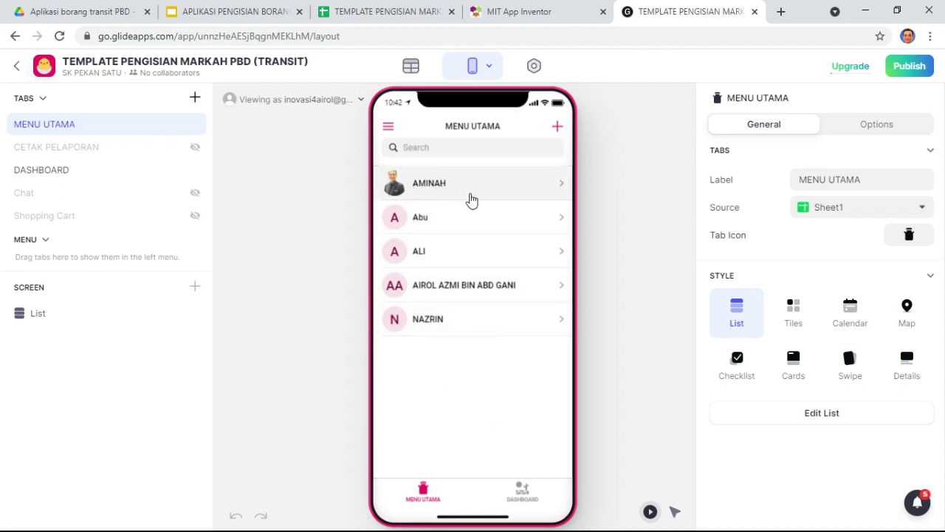
Open the fourth pupil's details in the app preview, review the topic marks and return to the list
click(525, 290)
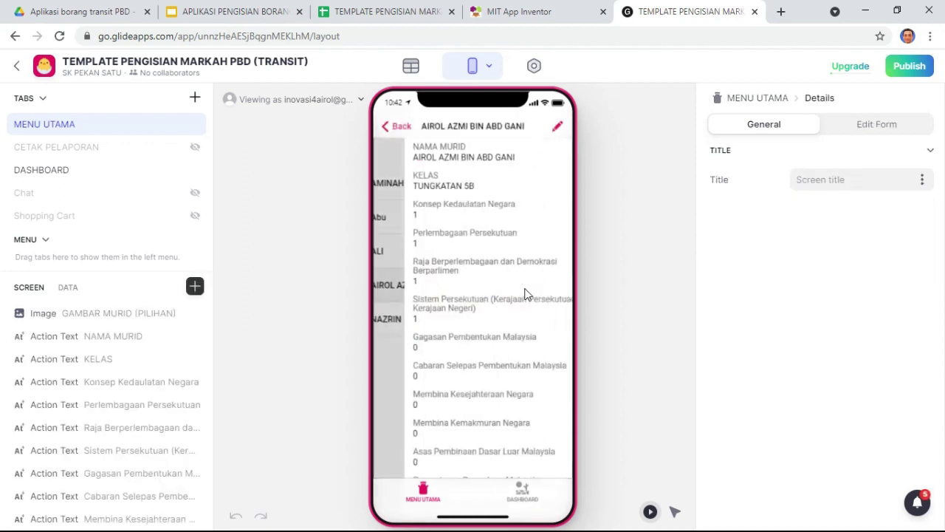
scroll(465, 345, down, 1)
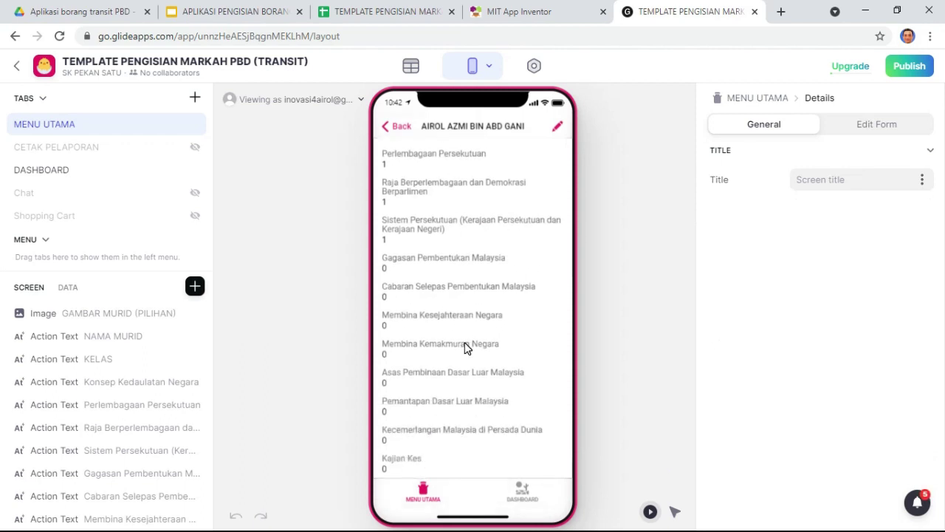
scroll(465, 346, up, 1)
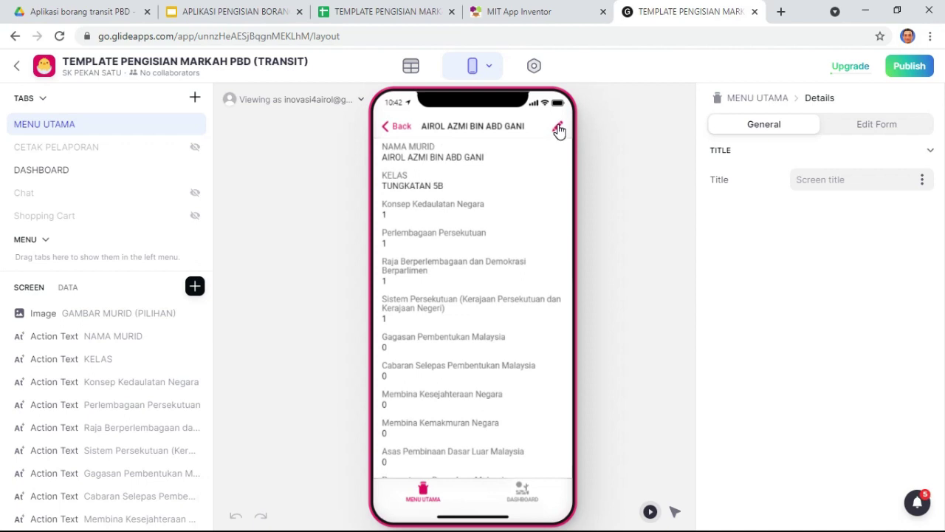
click(391, 126)
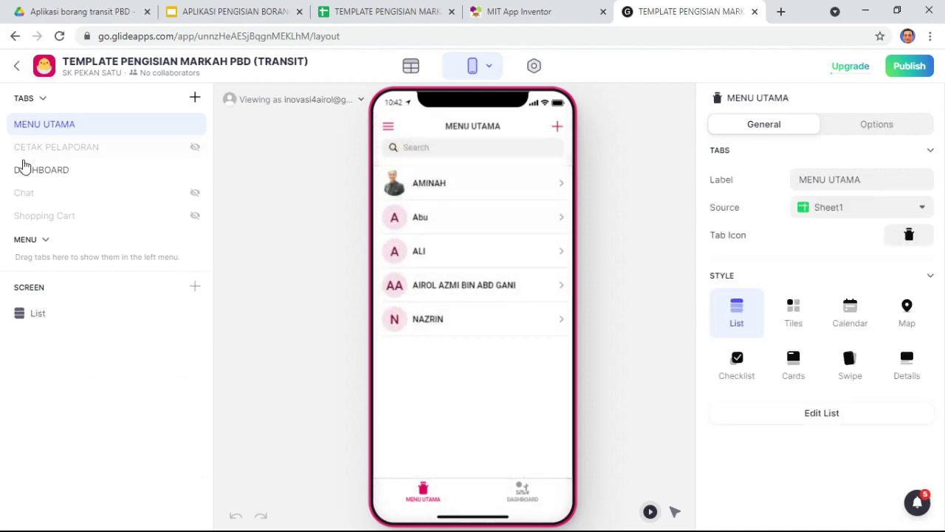
Open the Konsep Kedaulatan Negara details in DASHBOARD and remove the UNIT / TOPIK title and BIL text components
click(523, 492)
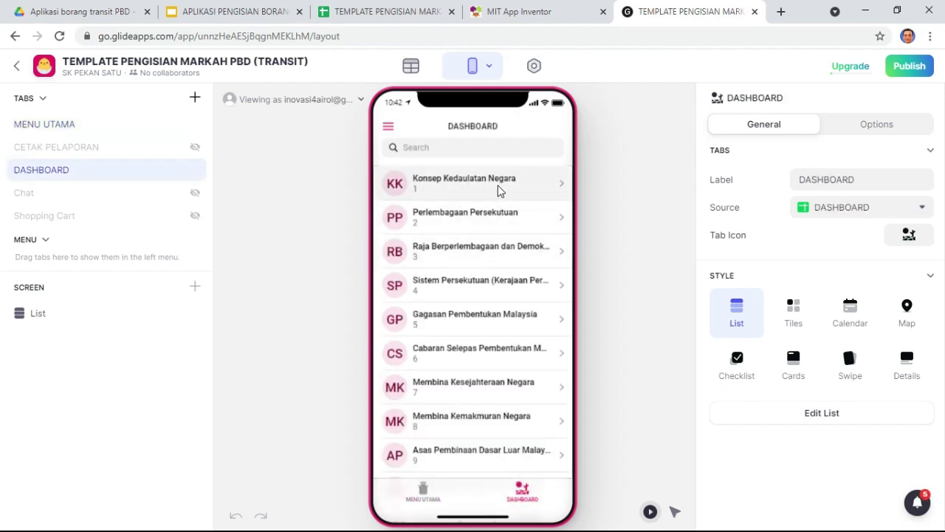
click(561, 185)
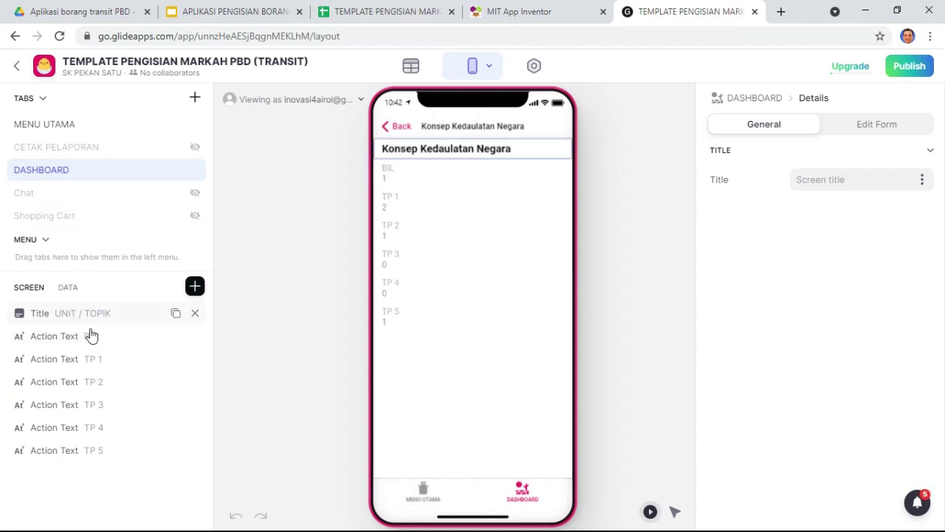
click(195, 313)
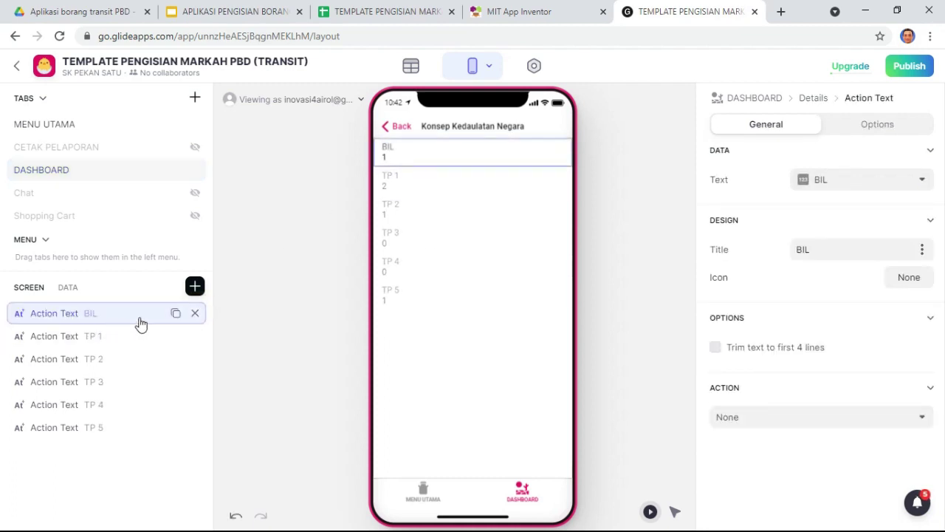
click(195, 313)
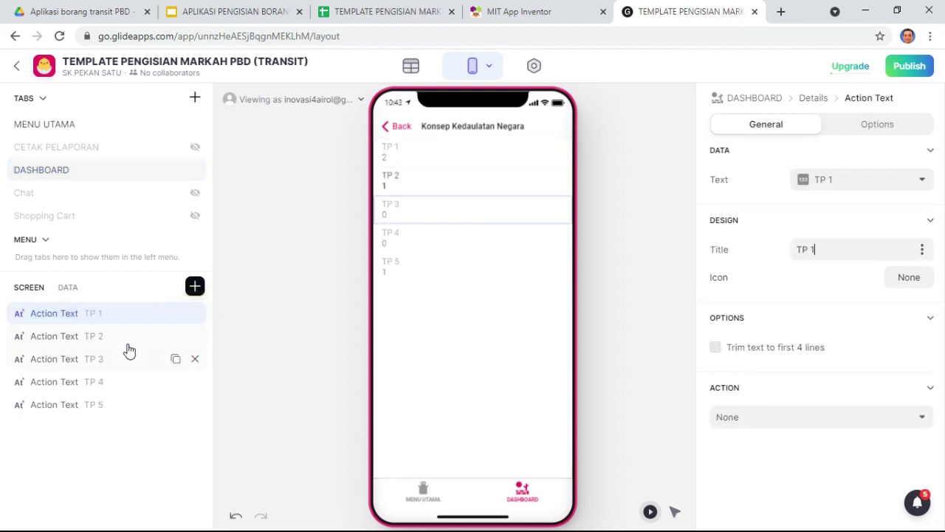